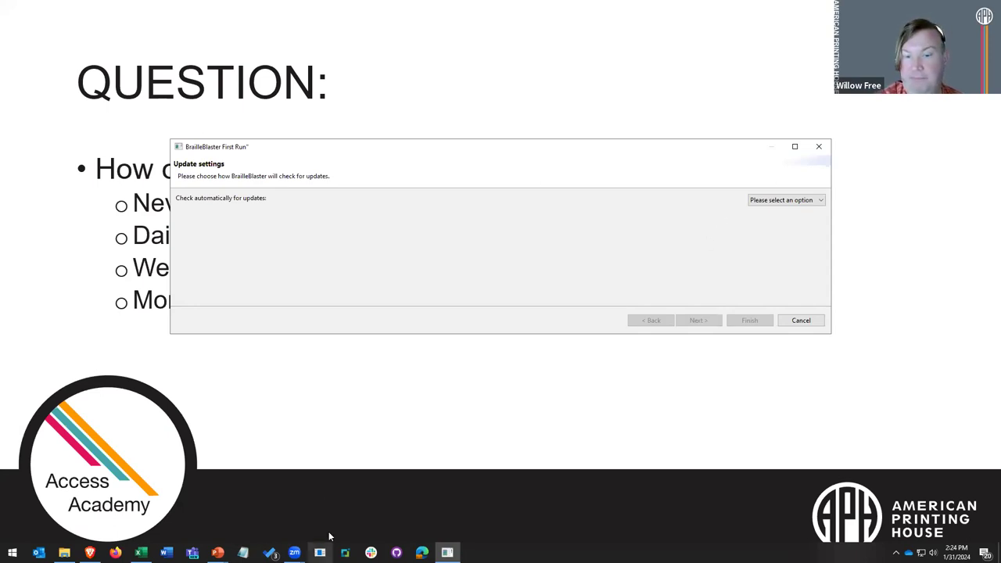
# Step: Clear the slide show off the screen and reposition the BrailleBlaster First Run dialog over the desktop
pyautogui.moveTo(219, 553)
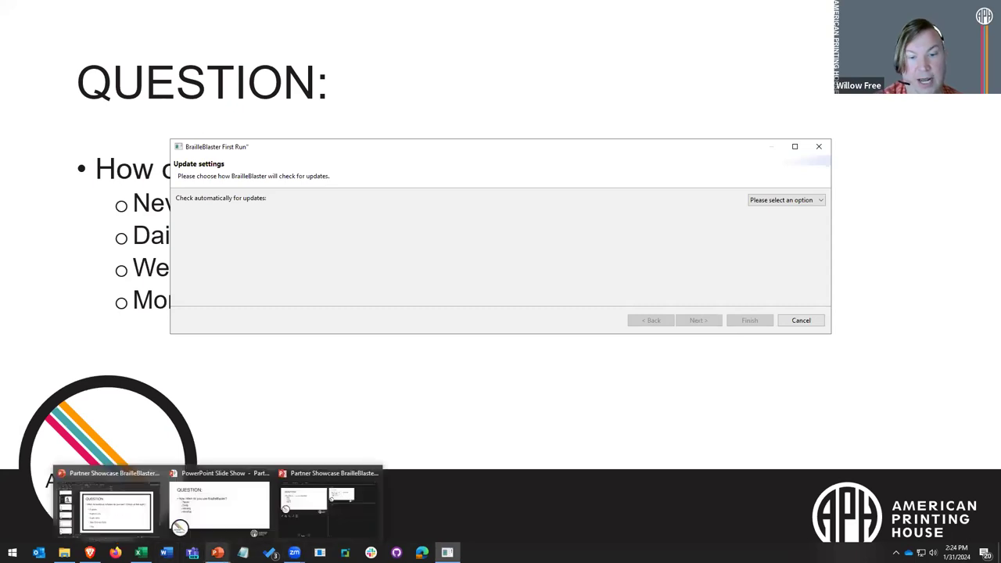
pyautogui.press('super+d')
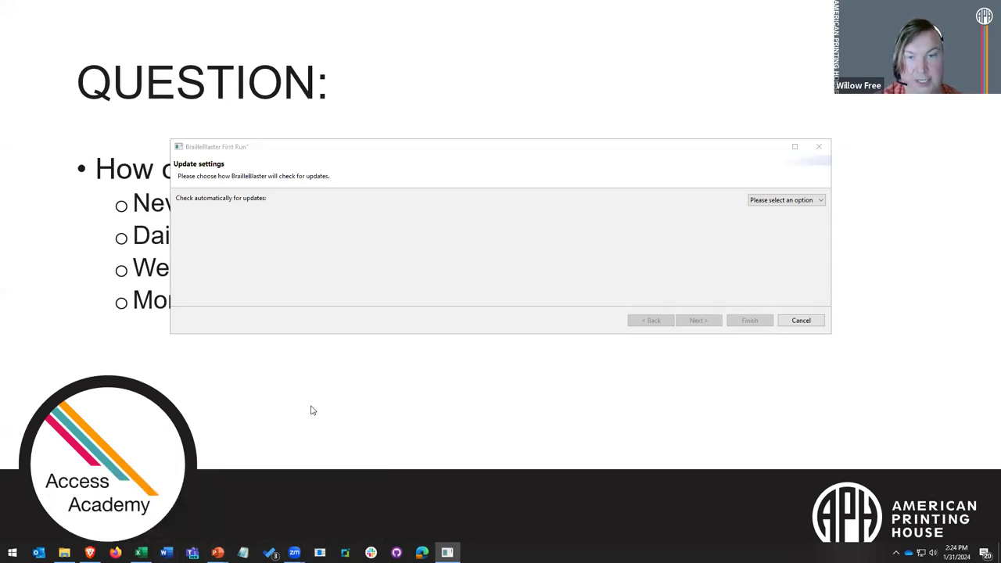
pyautogui.press('super+d')
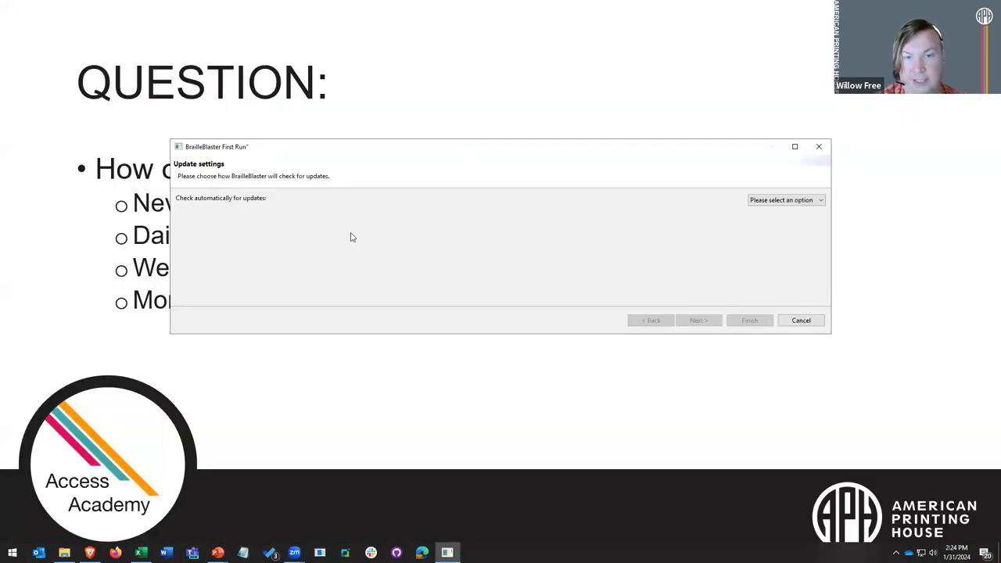
pyautogui.click(438, 27)
pyautogui.hotkey('alt', 'Tab')
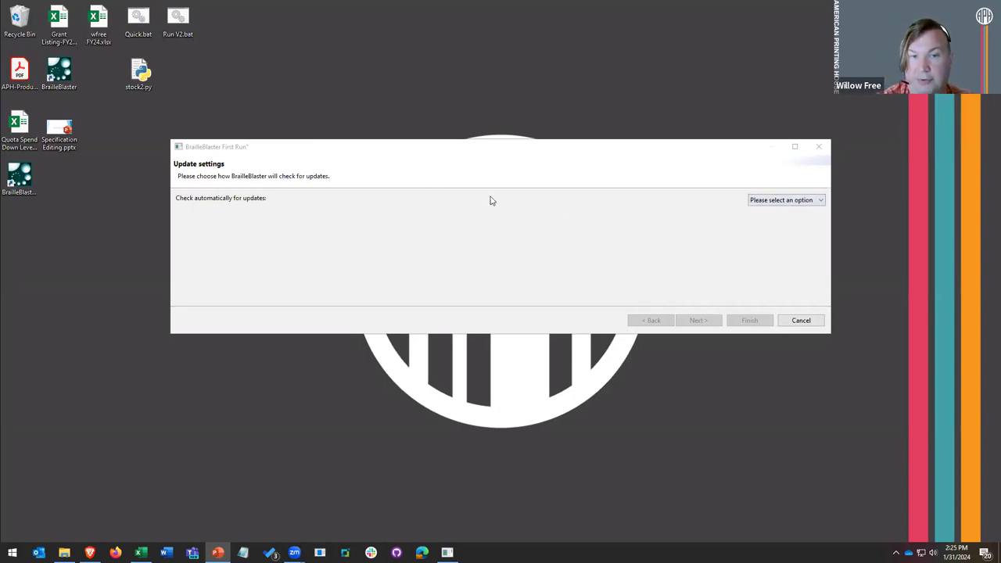
pyautogui.moveTo(491, 151); pyautogui.dragTo(401, 158)
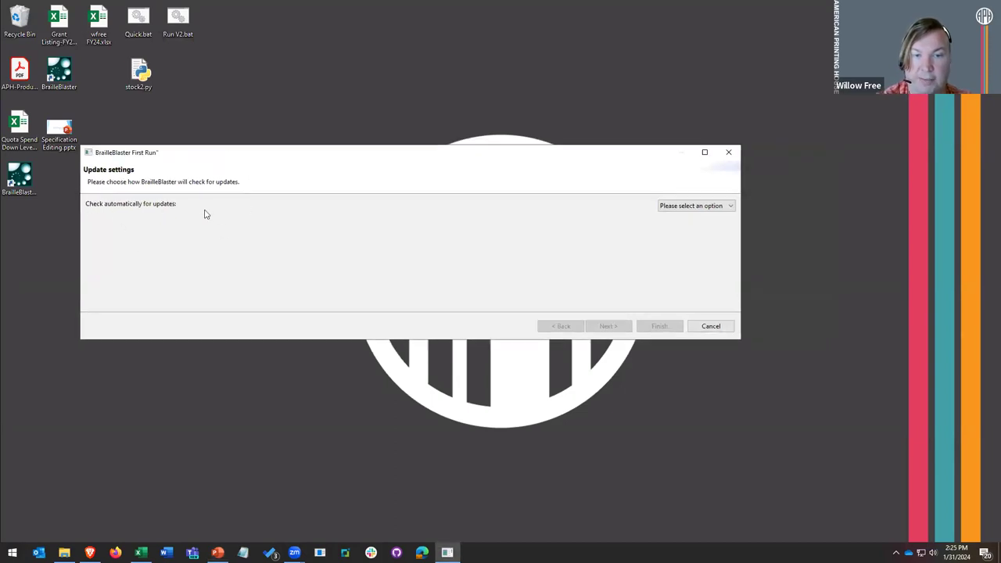
# Step: Set automatic checking for updates to Yes and continue to the data sharing page
pyautogui.click(693, 206)
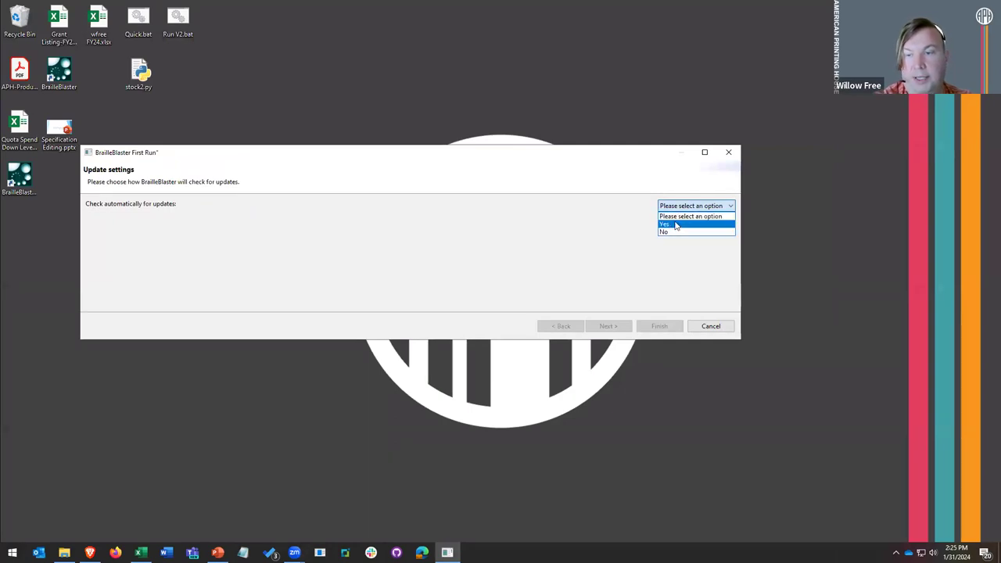
pyautogui.click(677, 225)
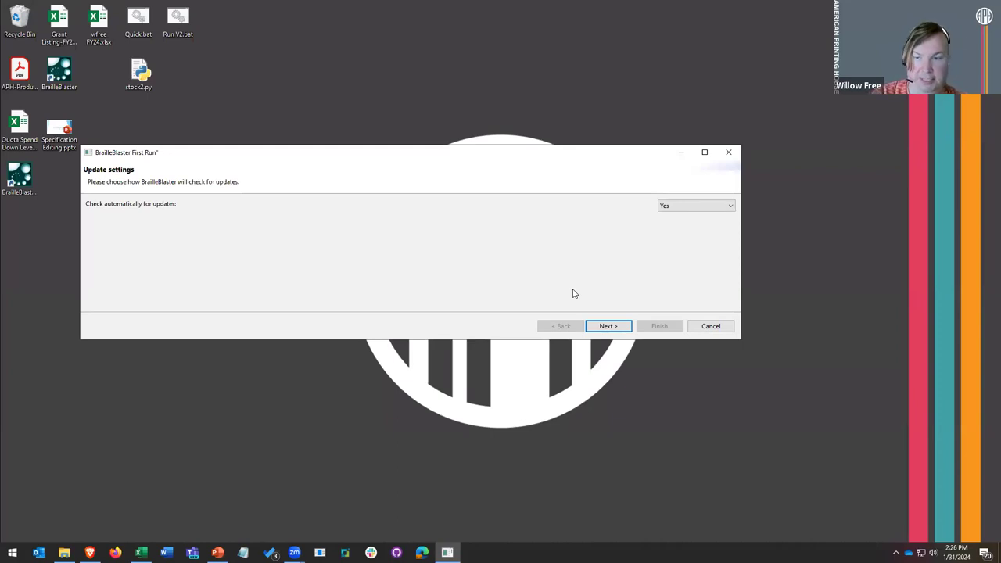
pyautogui.click(725, 205)
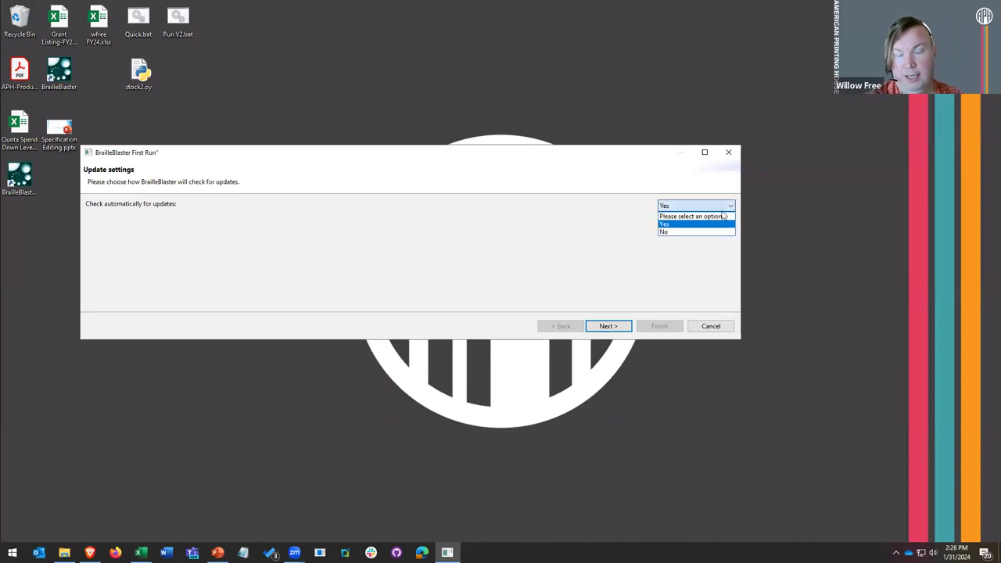
pyautogui.click(666, 226)
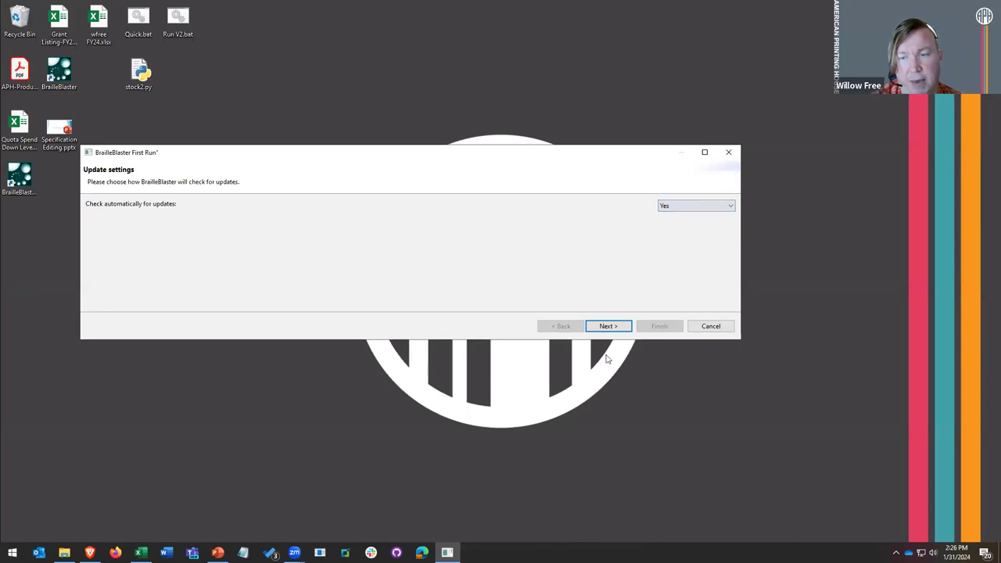
pyautogui.click(607, 326)
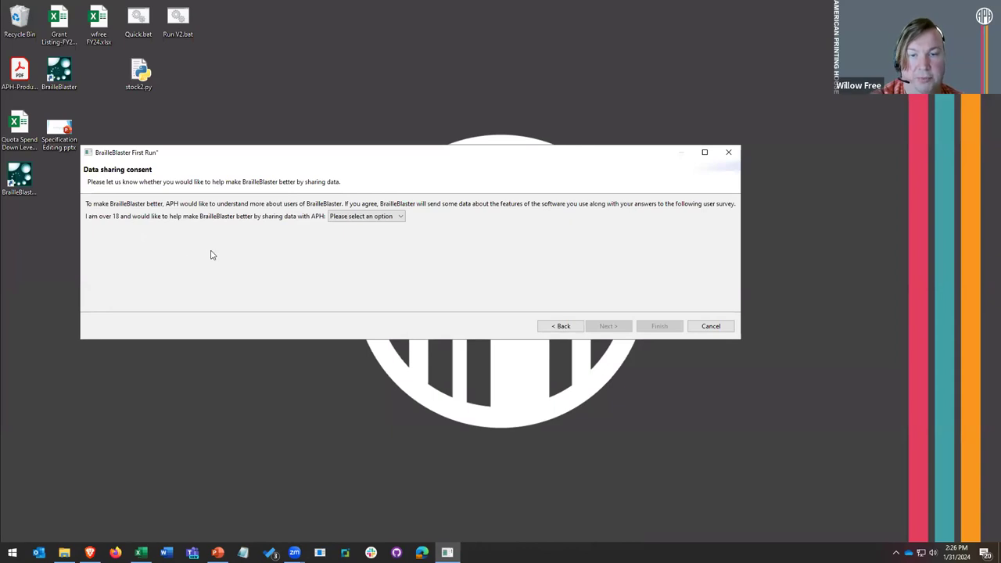
# Step: Answer Yes to being over 18 and sharing data with APH, and continue to the user survey
pyautogui.click(365, 216)
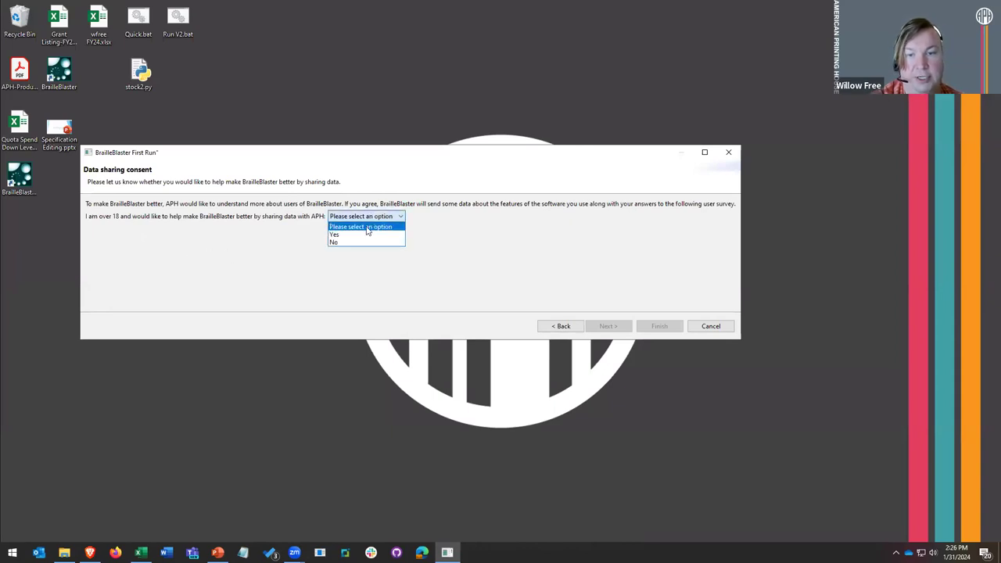
pyautogui.click(363, 237)
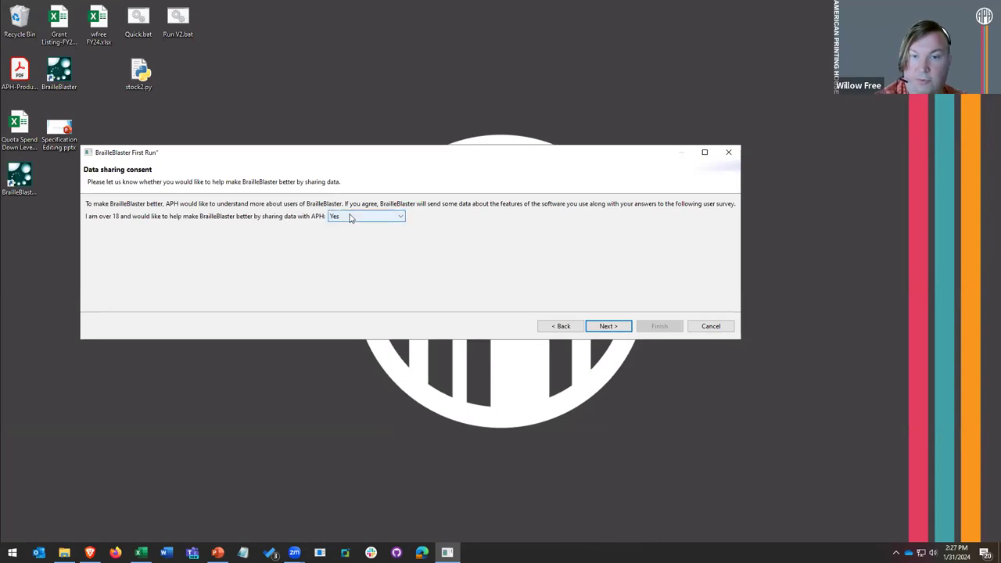
pyautogui.click(609, 326)
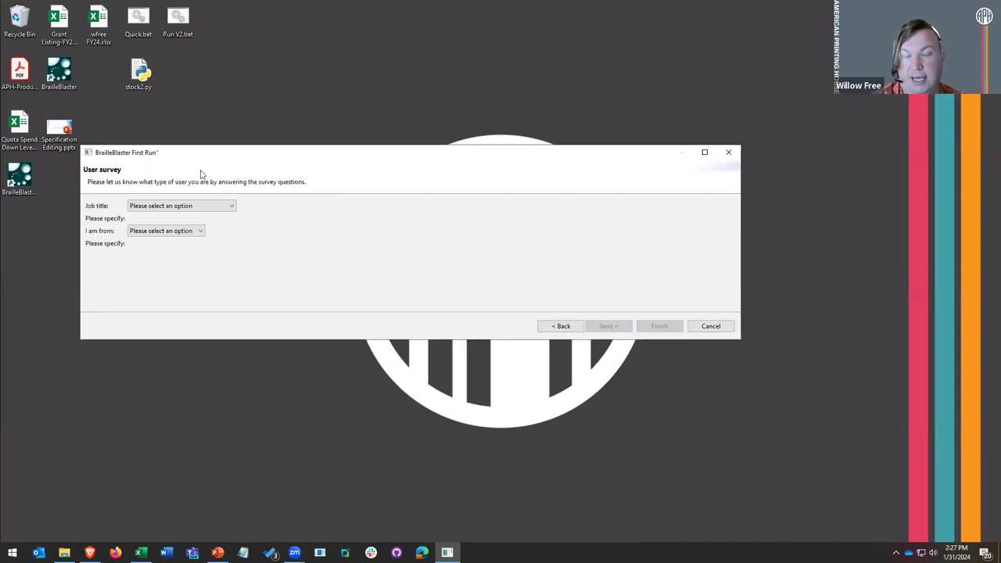
# Step: Choose Braille Transcriber as the job title in the user survey
pyautogui.click(172, 207)
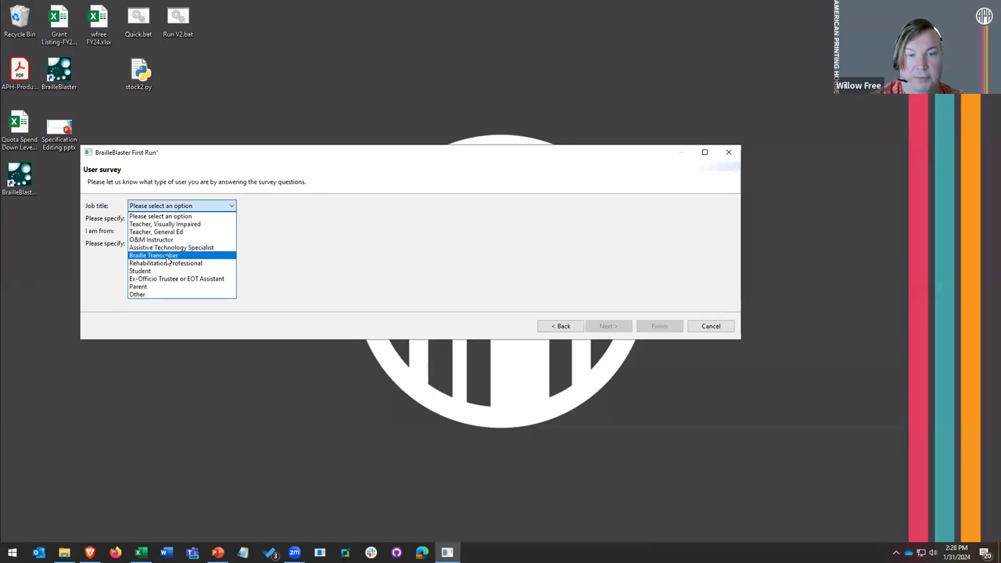
pyautogui.click(90, 255)
pyautogui.click(168, 207)
pyautogui.click(160, 256)
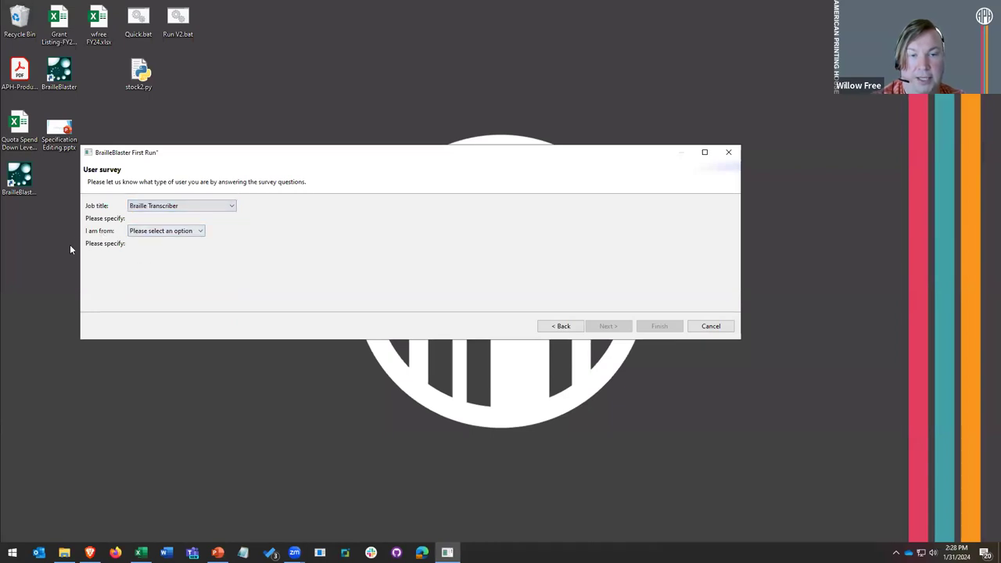
# Step: Set the survey's region to Midwest US and finish the first-run setup
pyautogui.click(147, 233)
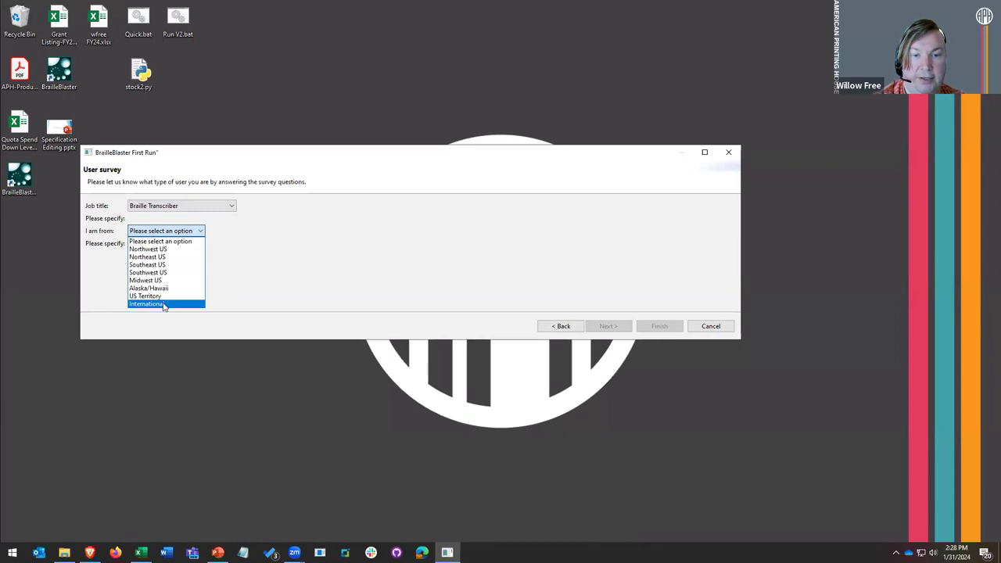
pyautogui.click(166, 249)
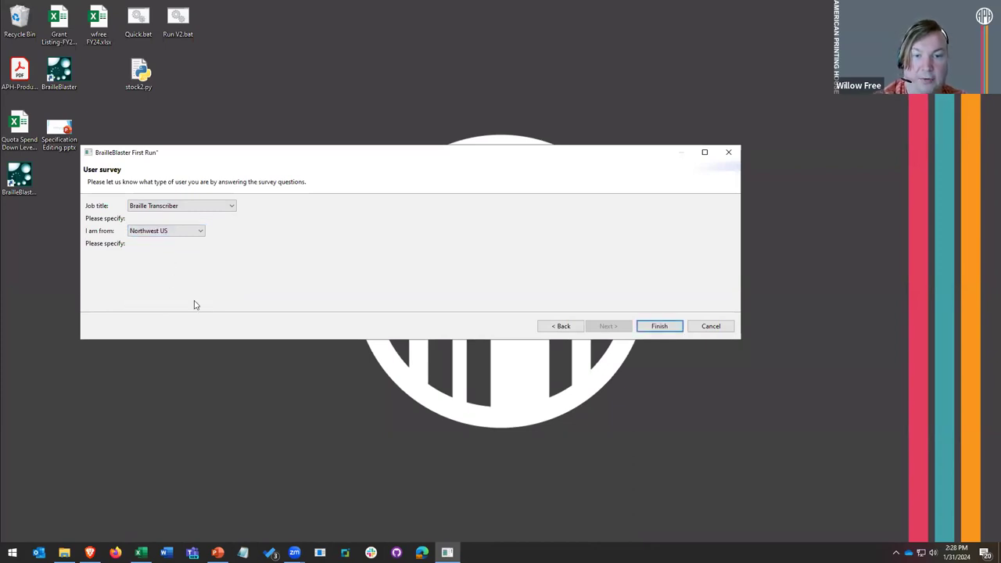
pyautogui.click(134, 233)
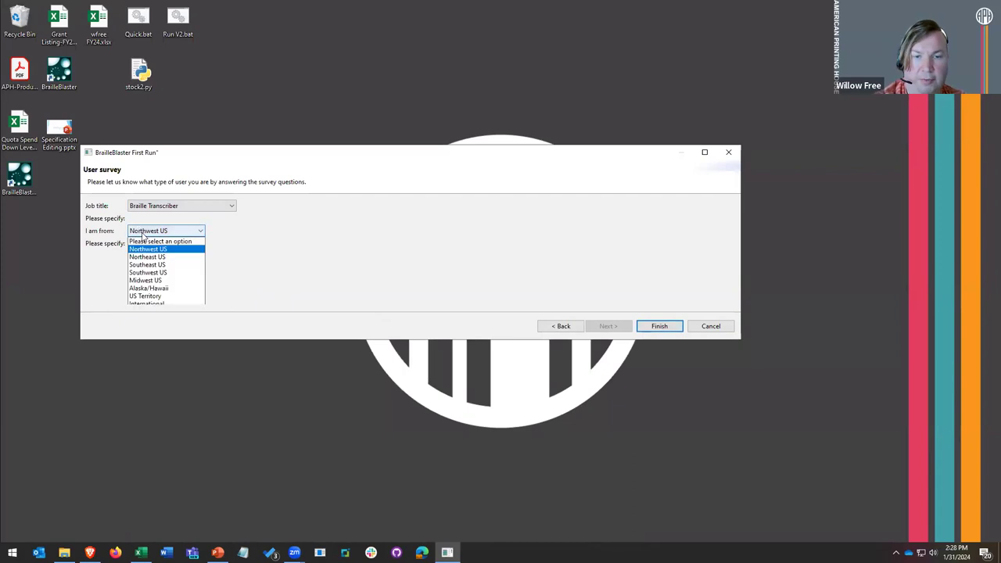
pyautogui.click(164, 279)
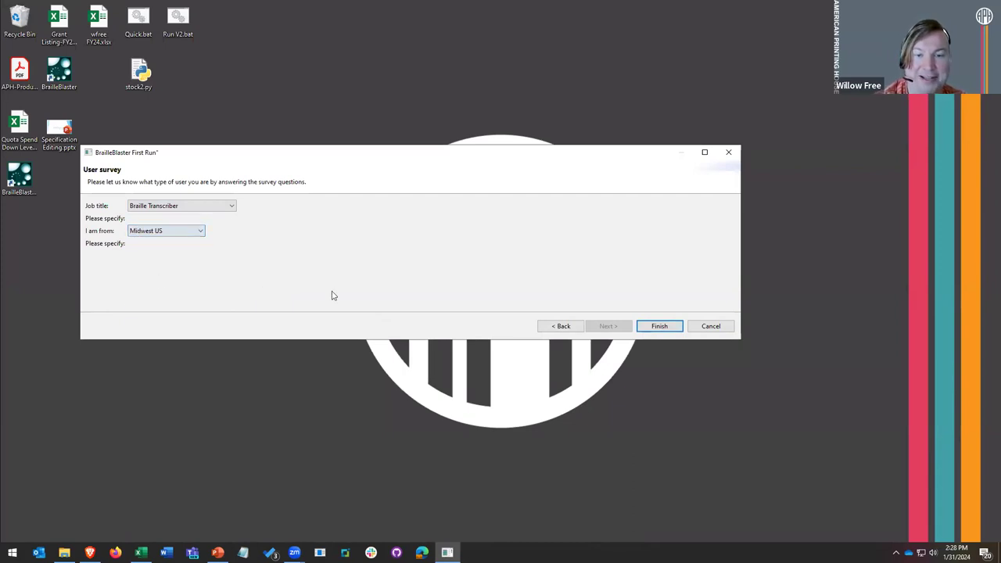
pyautogui.click(662, 332)
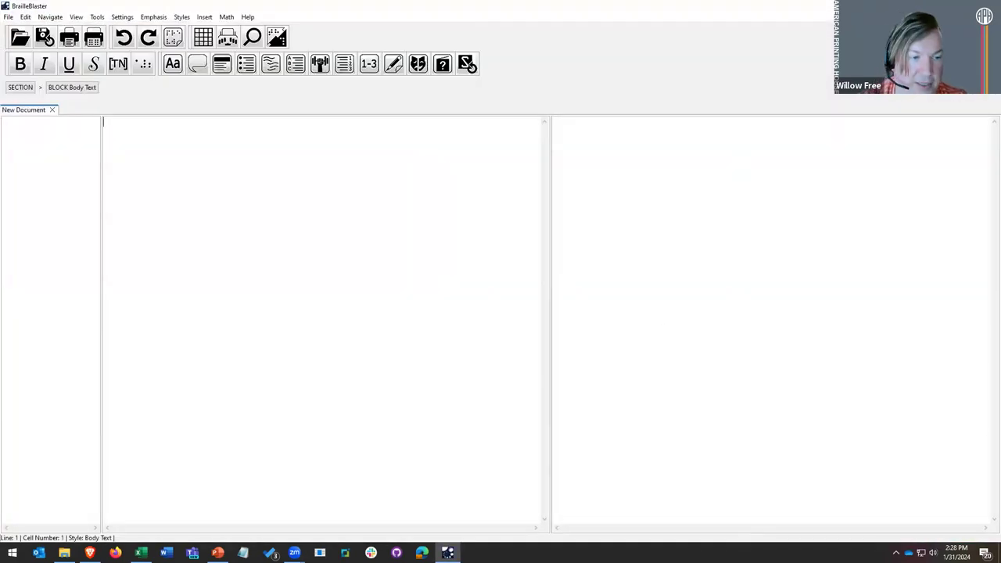
# Step: Review the update, usage-sharing and error options in the privacy settings, then accept them
pyautogui.click(247, 16)
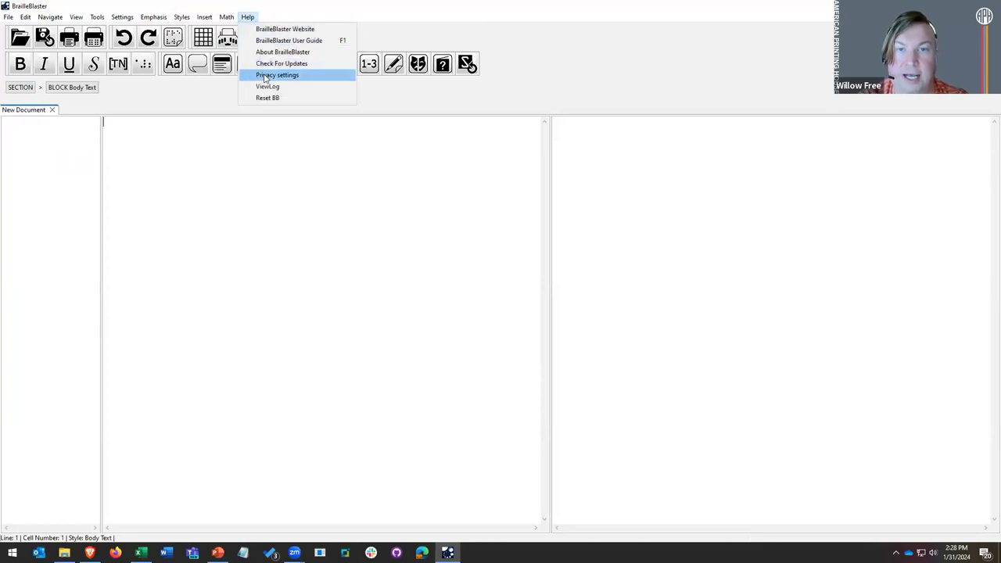
pyautogui.click(167, 152)
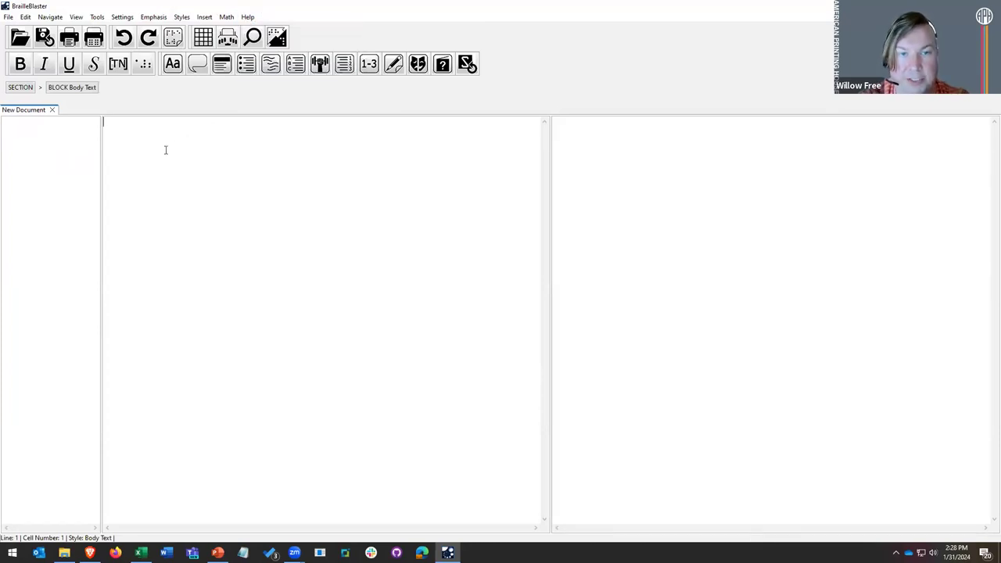
pyautogui.click(247, 16)
pyautogui.click(287, 75)
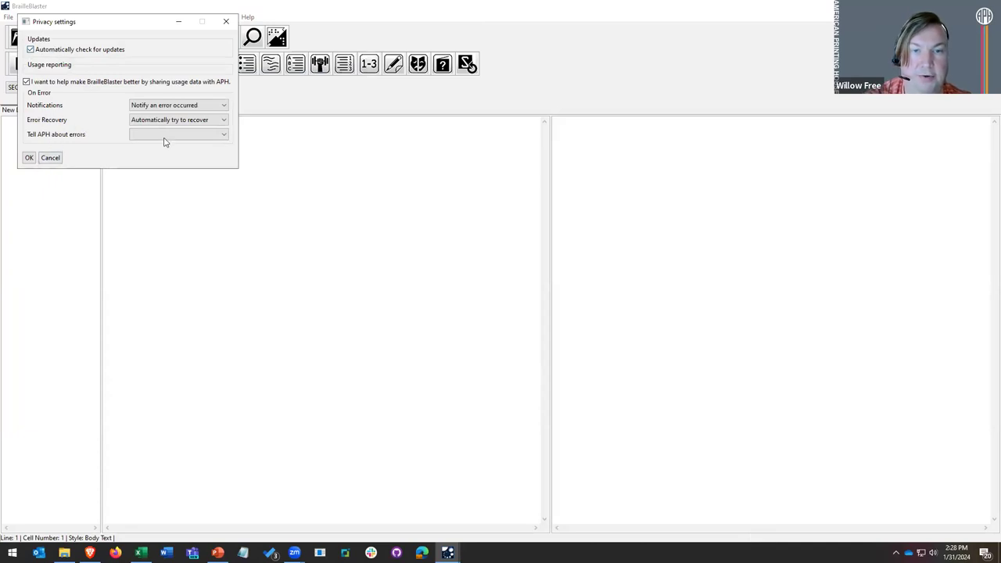
pyautogui.click(164, 140)
pyautogui.click(74, 111)
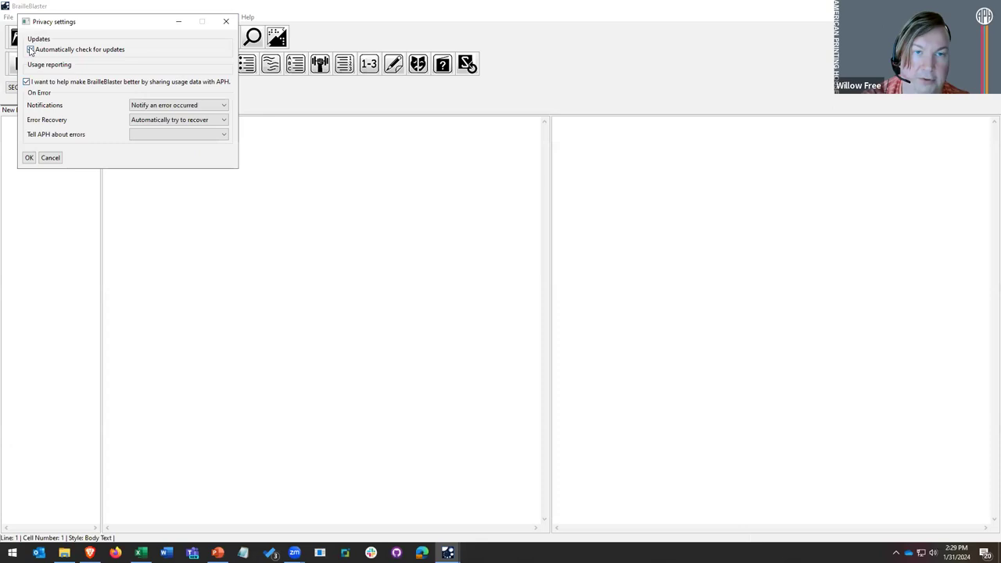
pyautogui.click(26, 81)
pyautogui.click(26, 82)
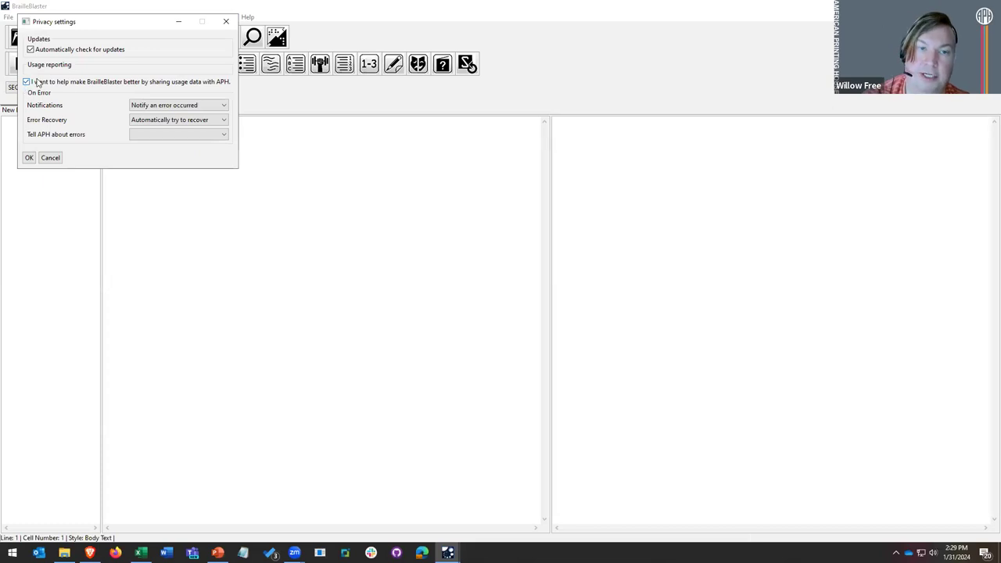
pyautogui.click(154, 109)
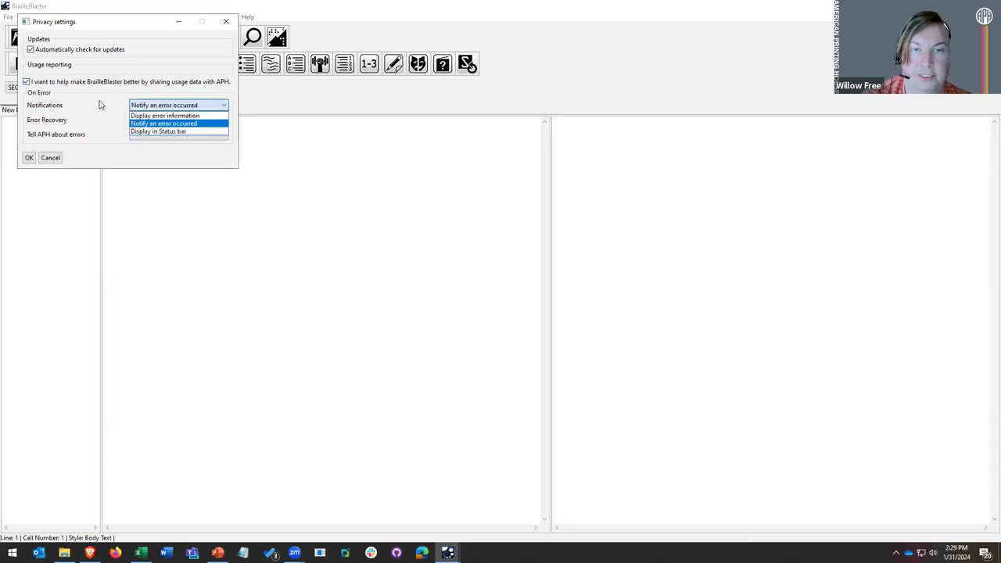
pyautogui.click(100, 104)
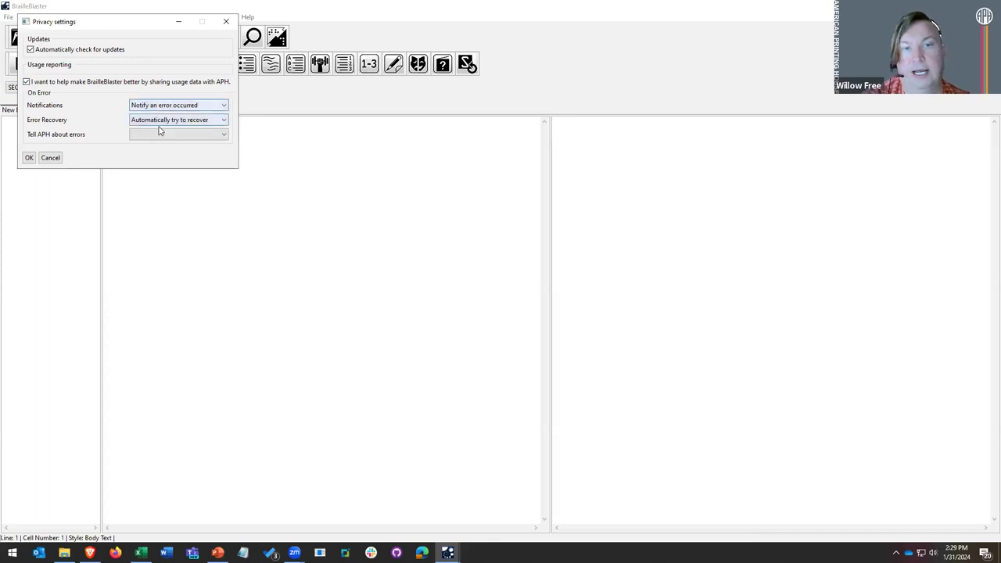
pyautogui.click(26, 158)
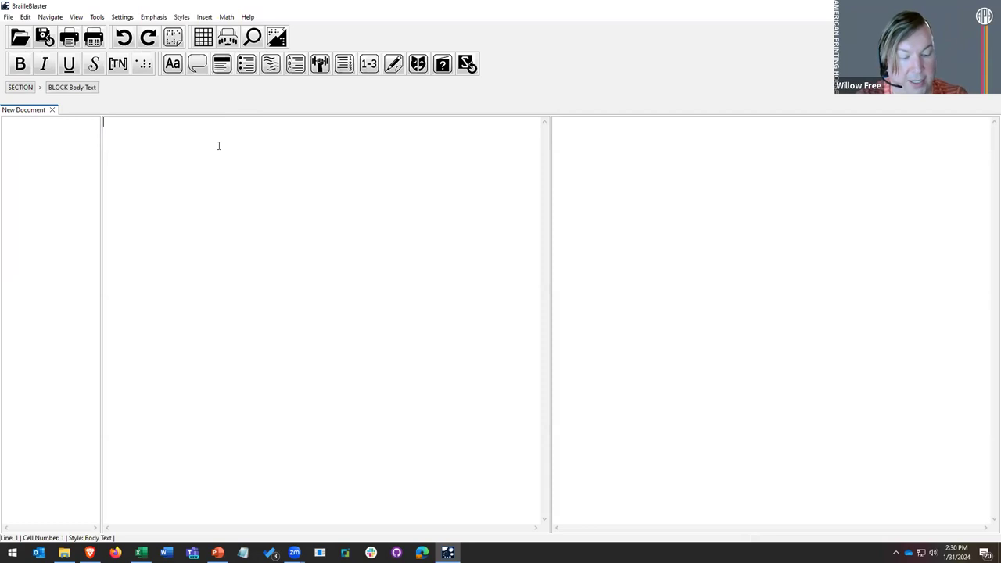
# Step: Enter the line "This is BrailleBlaster!" as body text in the new document
pyautogui.write('This is BrailleBlaster!')
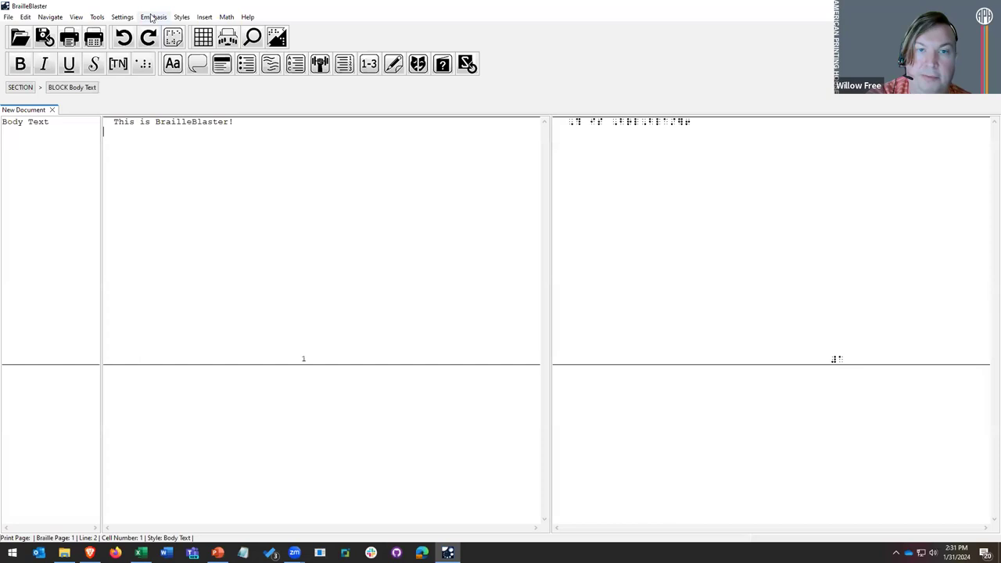
pyautogui.click(181, 17)
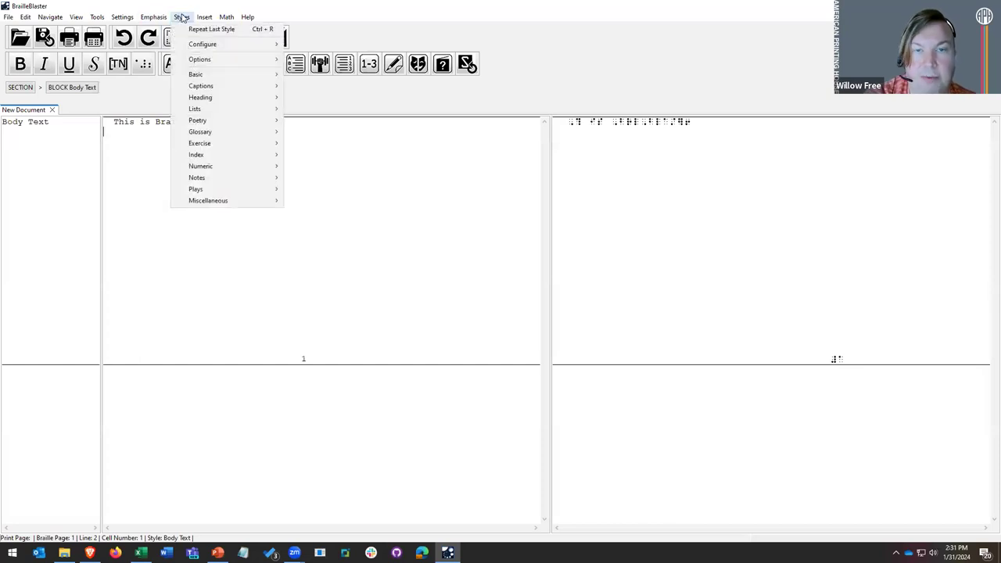
pyautogui.moveTo(152, 18)
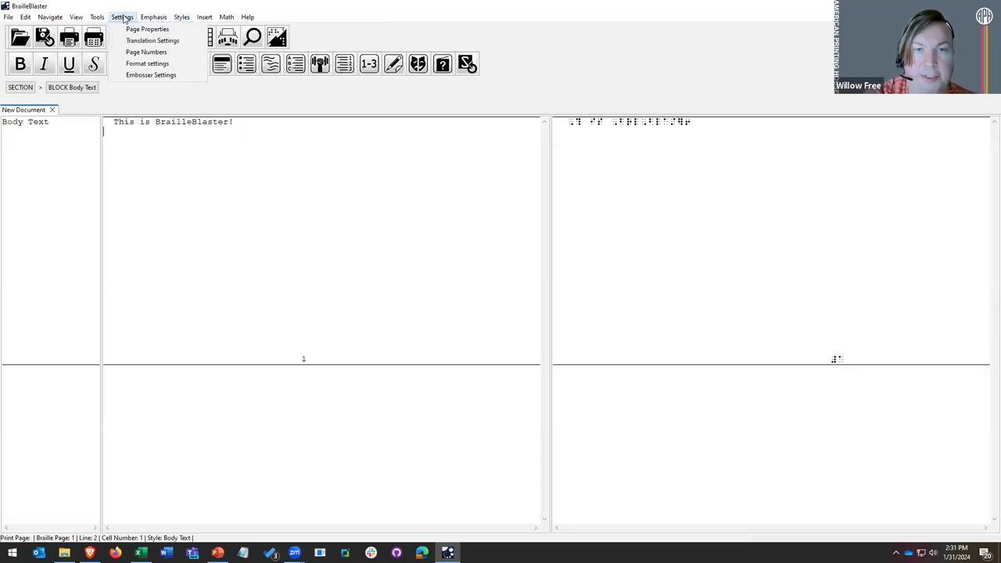
pyautogui.moveTo(79, 19)
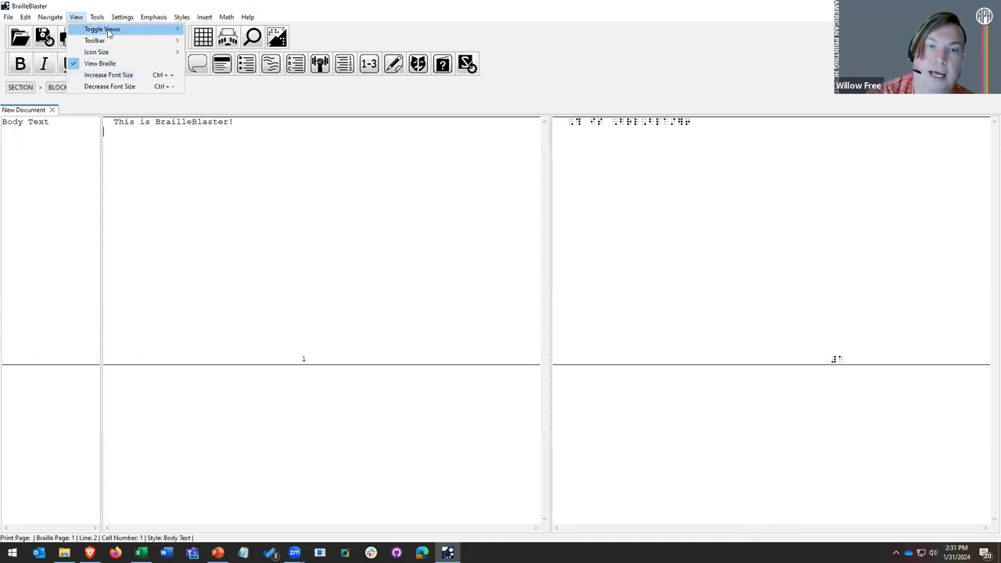
pyautogui.moveTo(110, 32)
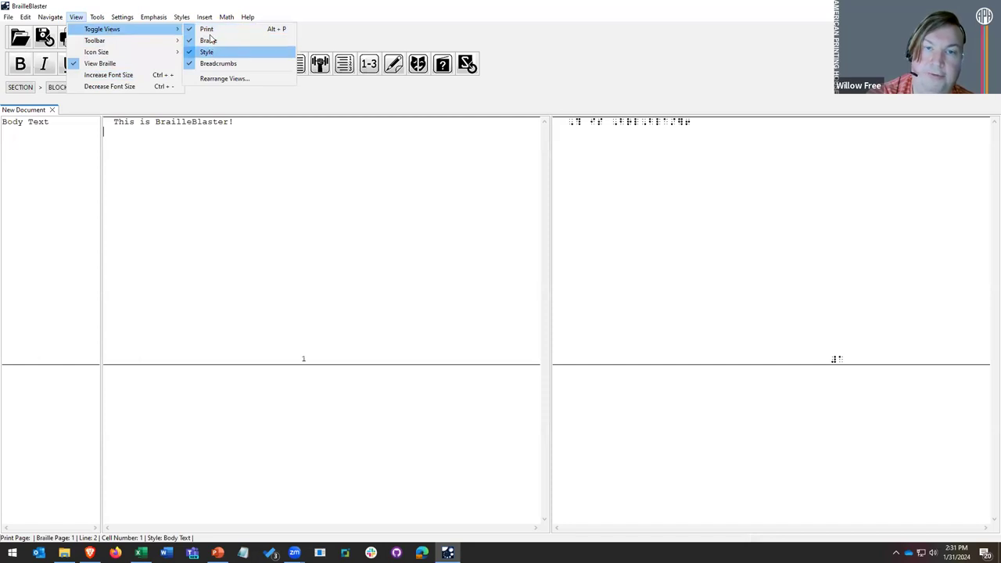
pyautogui.moveTo(140, 41)
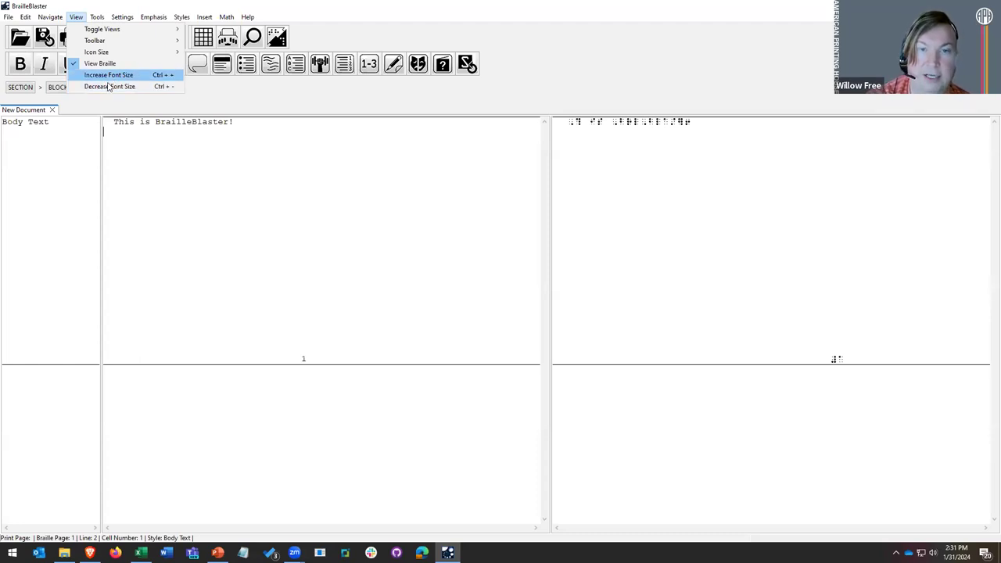
pyautogui.click(127, 122)
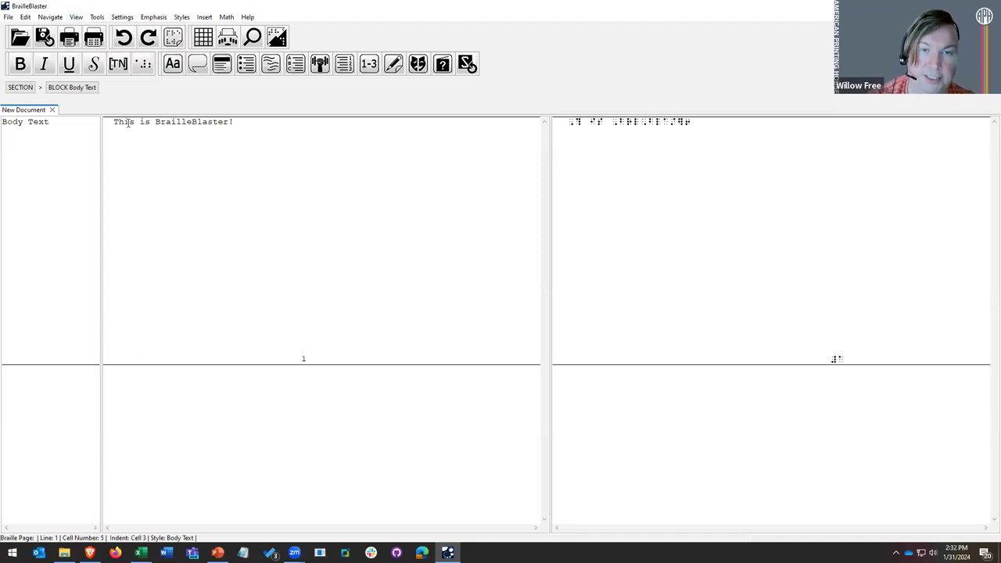
# Step: Enlarge the text in the print and braille views by three zoom levels
pyautogui.hotkey('ctrl', '=')
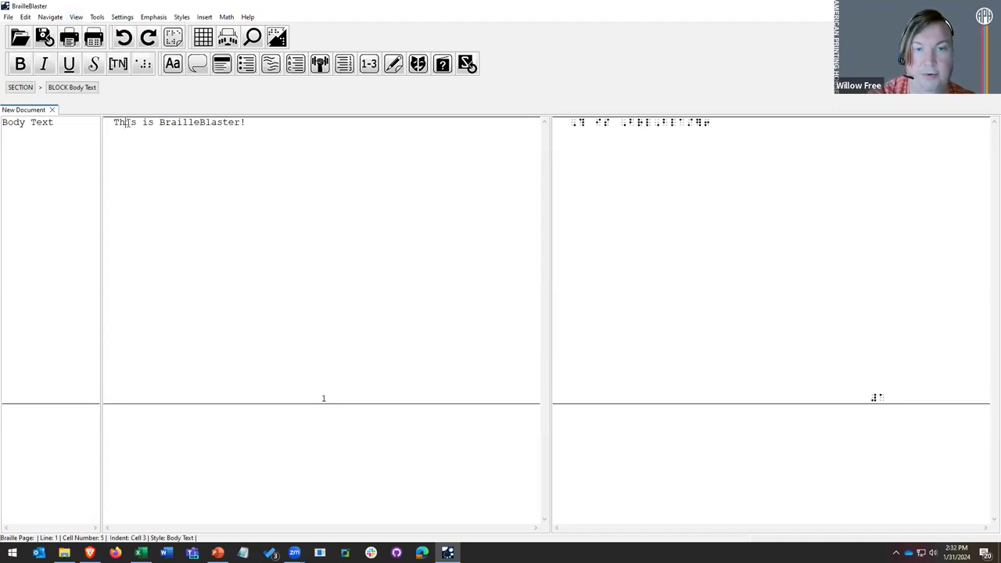
pyautogui.hotkey('ctrl', '=')
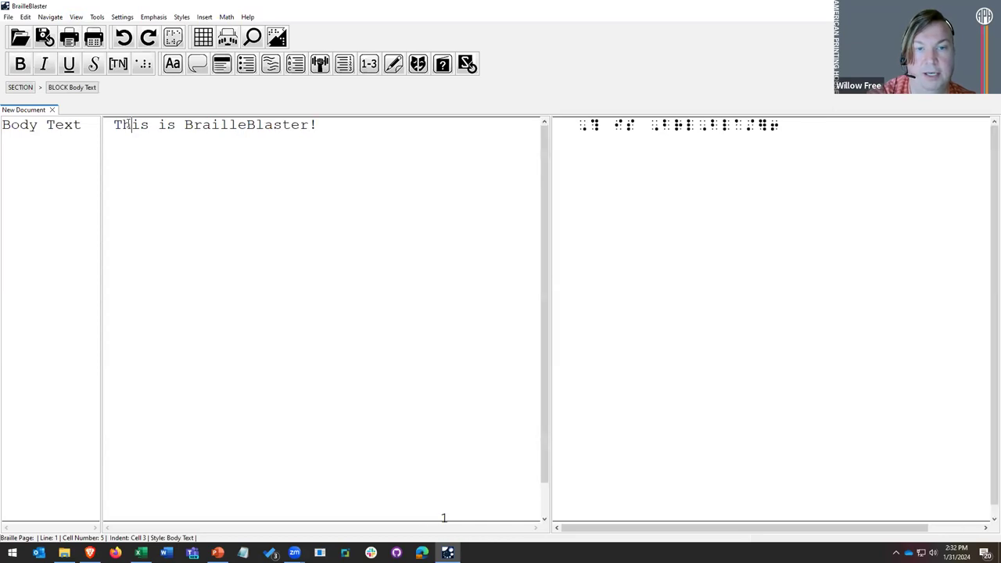
pyautogui.hotkey('ctrl', '=')
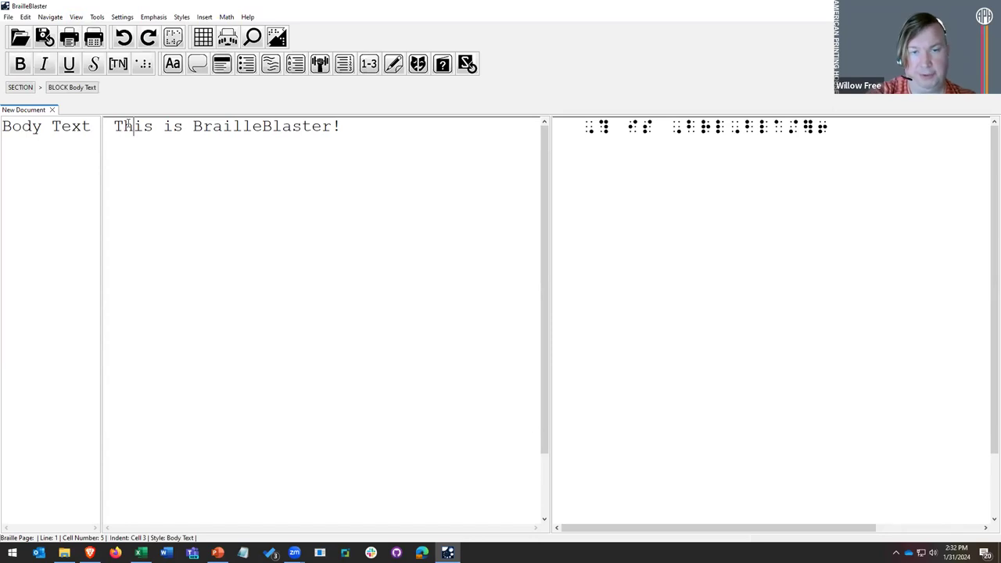
# Step: Add a second body-text paragraph reading "Now when you type it will just keeping going and going and going and there is no right margin."
pyautogui.click(158, 144)
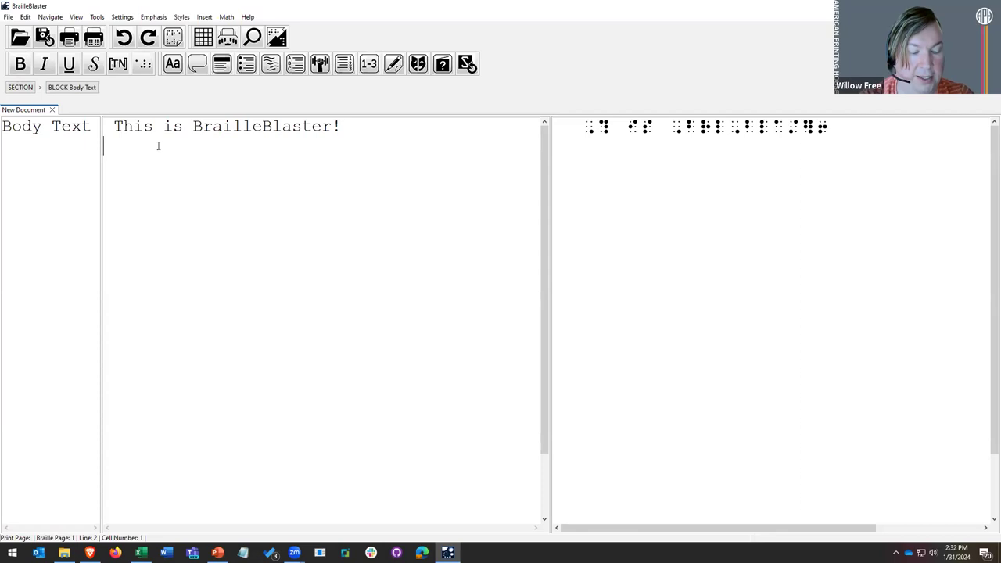
pyautogui.write('Now when ')
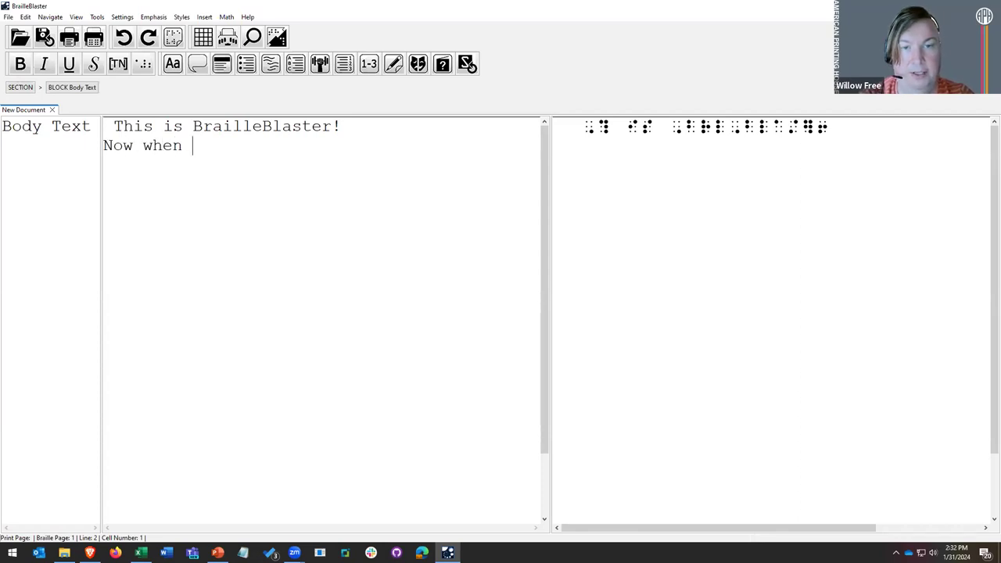
pyautogui.write('you type it will j')
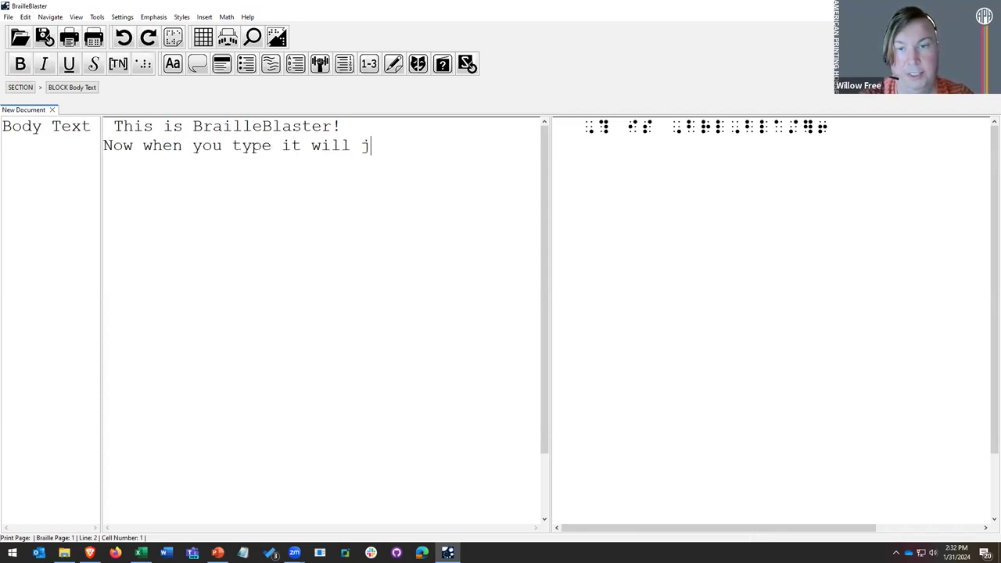
pyautogui.write('ust keeping going a')
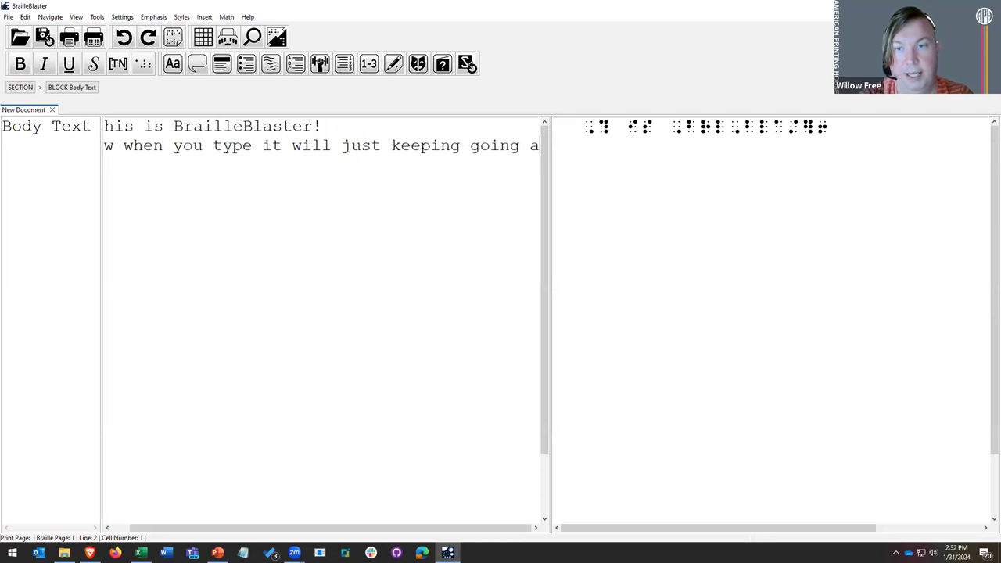
pyautogui.write('nd going and going ')
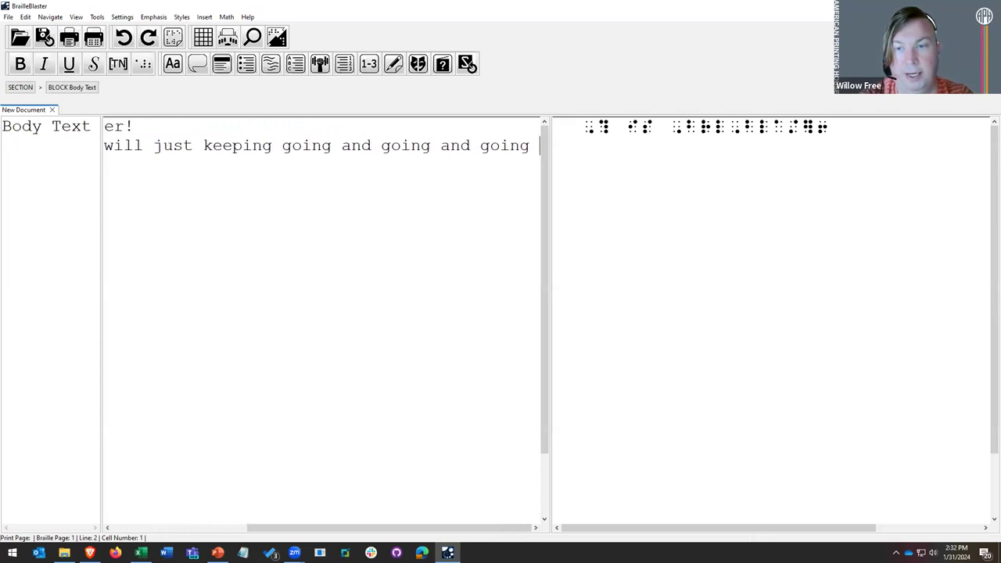
pyautogui.write('and there is no right')
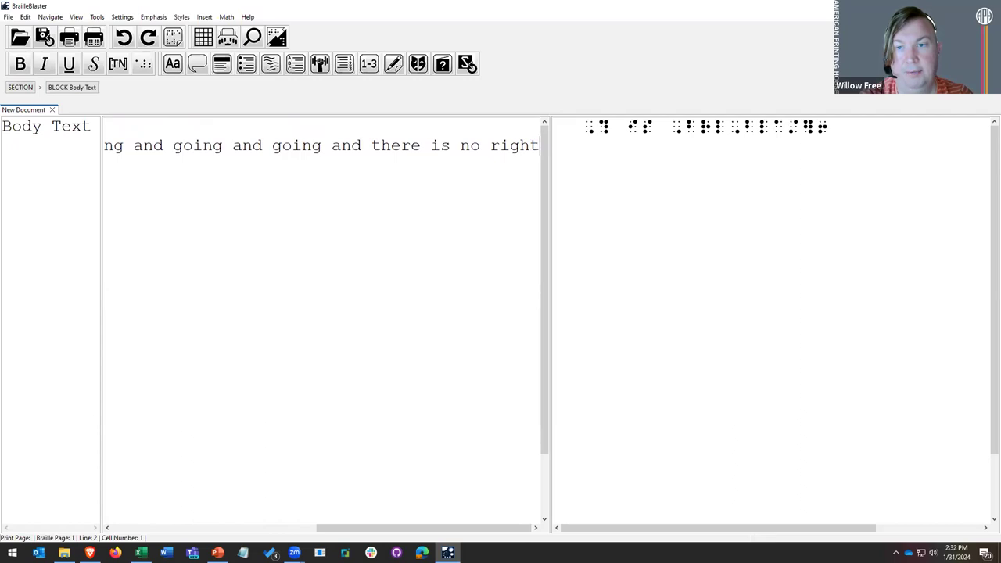
pyautogui.write(' margin.')
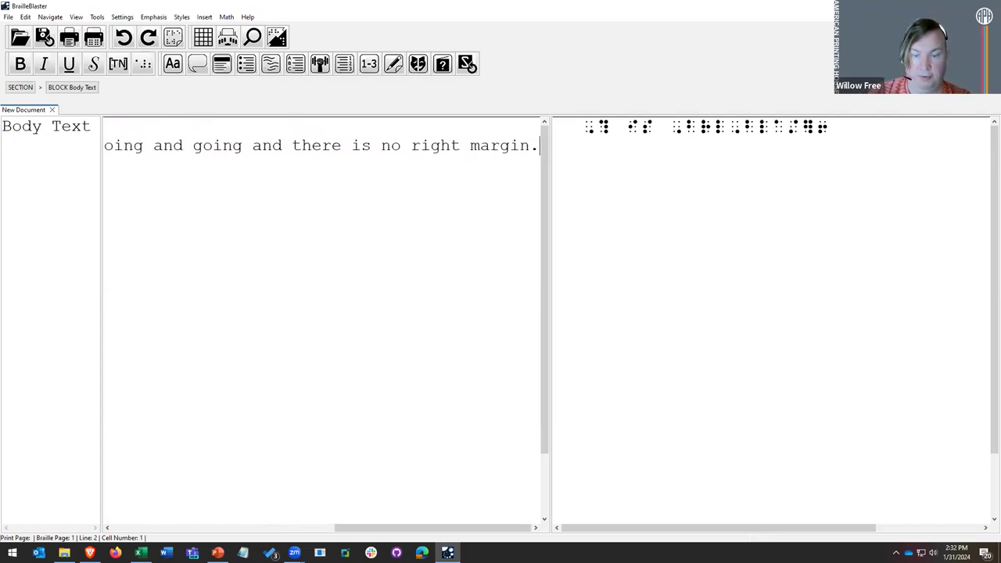
pyautogui.press('Return')
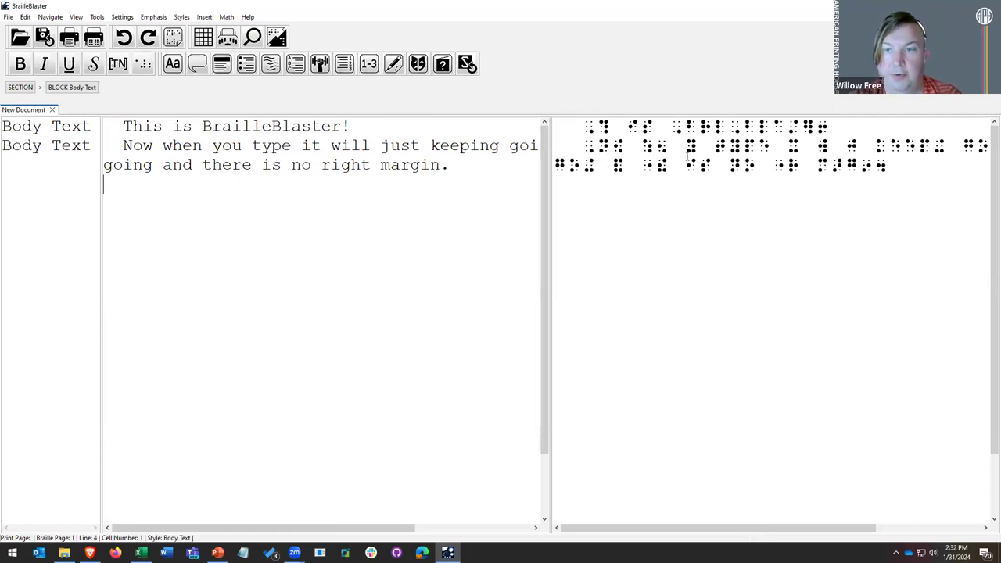
# Step: Compare the second paragraph's wrapped word "going" in print and braille, and examine the full braille translation
pyautogui.moveTo(556, 164); pyautogui.dragTo(596, 165)
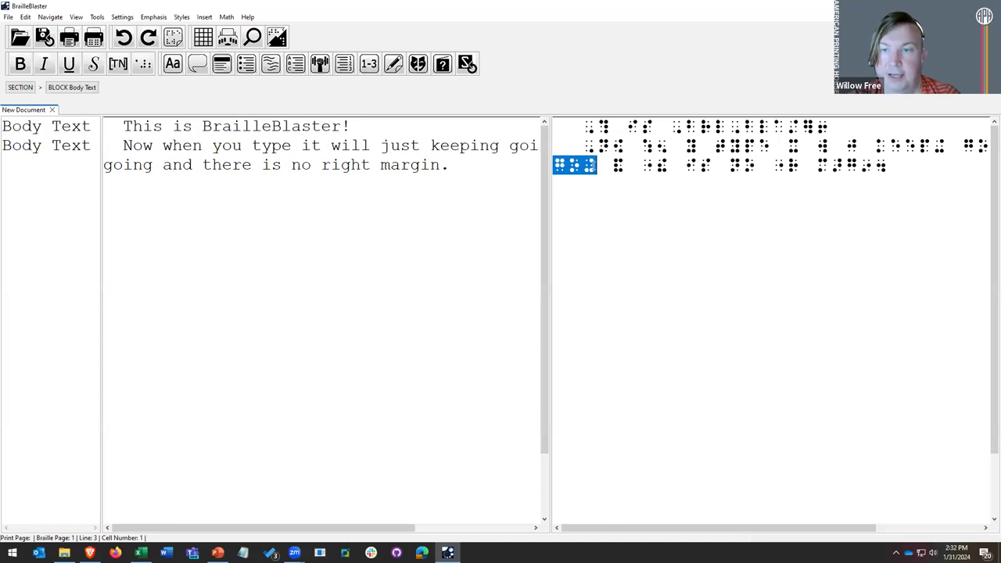
pyautogui.moveTo(104, 165); pyautogui.dragTo(153, 165)
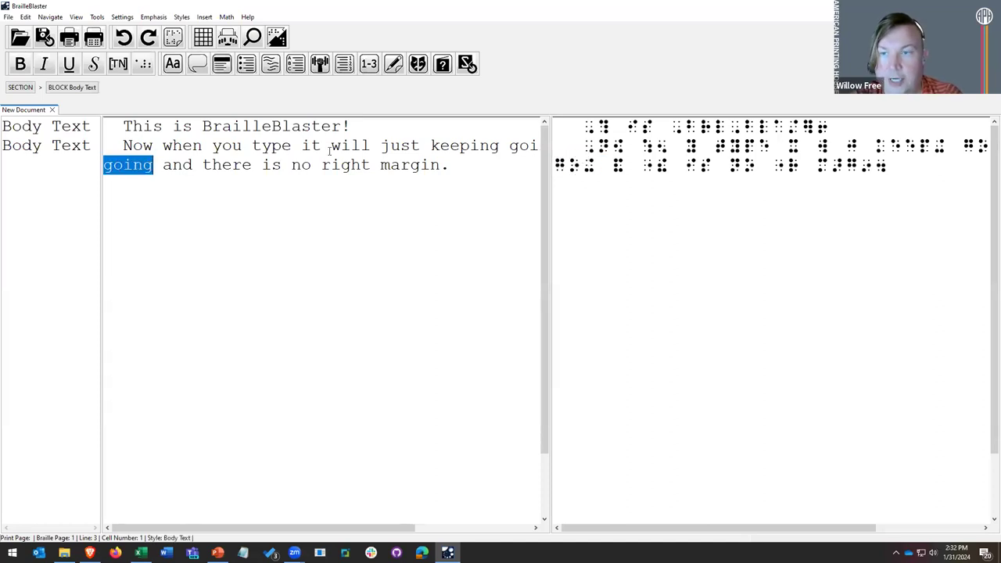
pyautogui.click(239, 131)
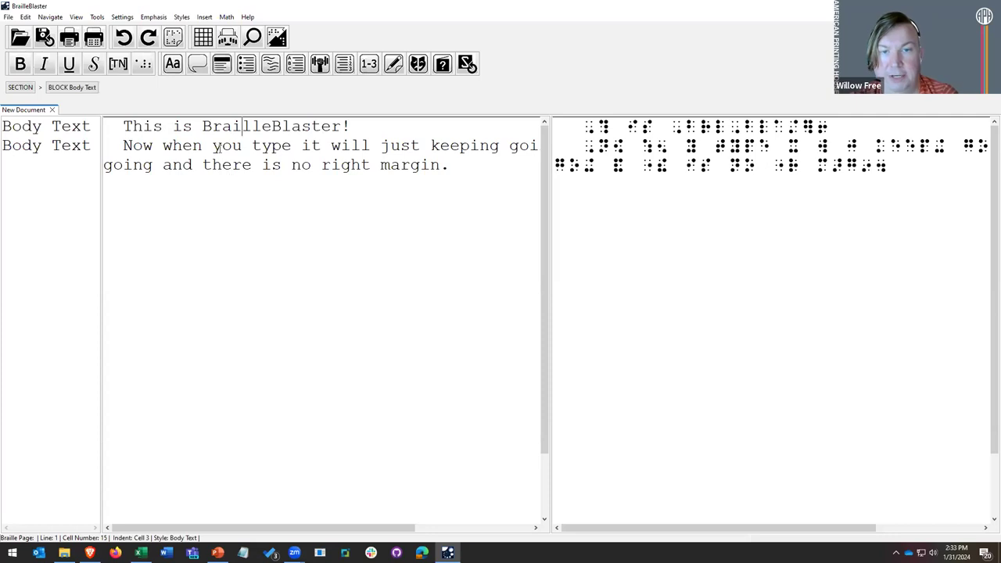
pyautogui.moveTo(586, 125); pyautogui.dragTo(888, 164)
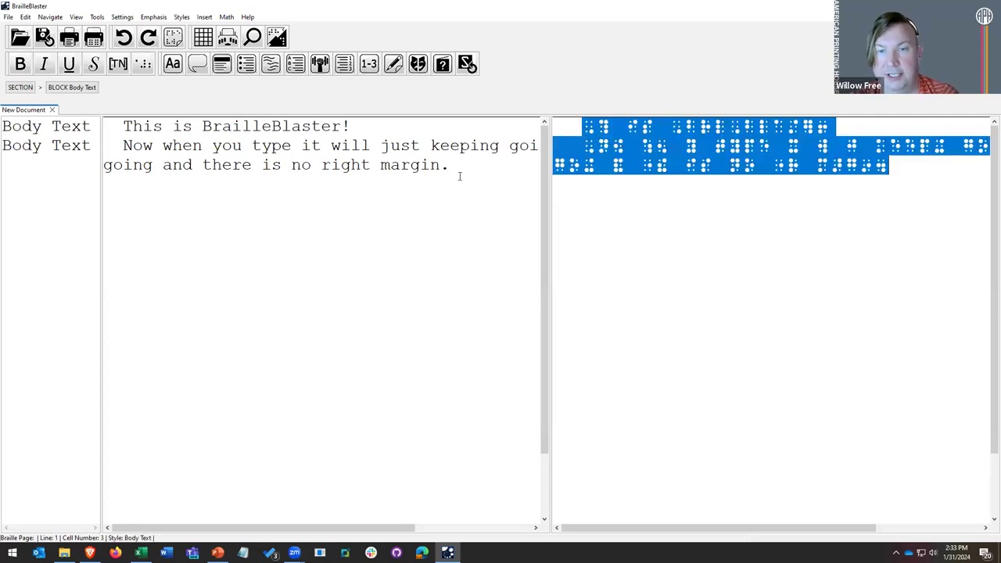
pyautogui.click(387, 133)
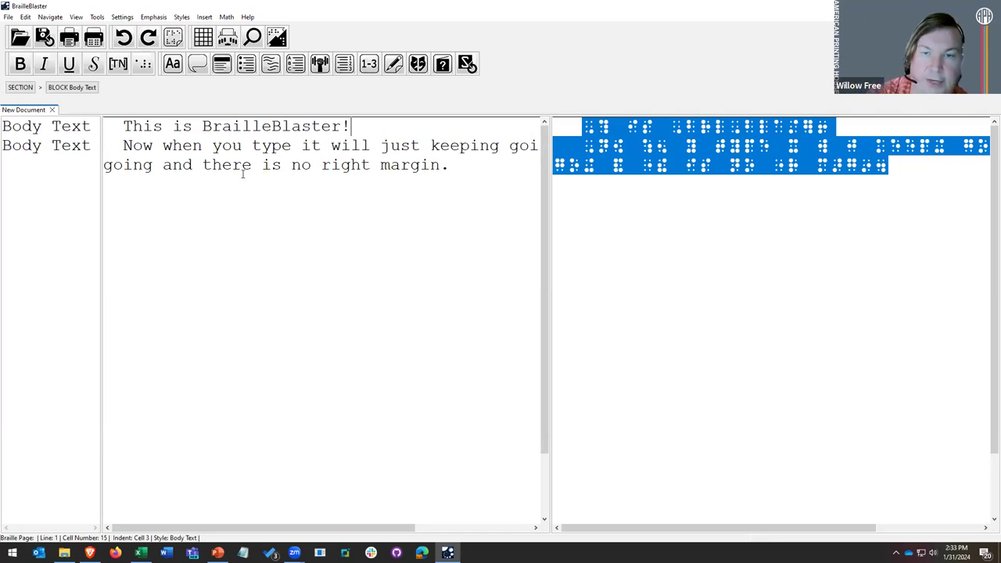
# Step: Add a third body-text paragraph reading "This is a third item."
pyautogui.click(235, 181)
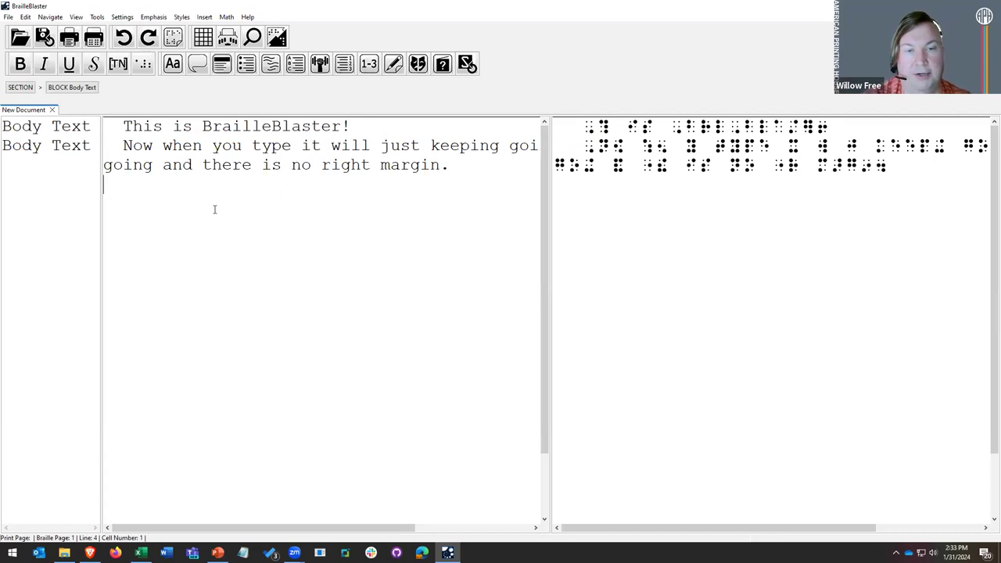
pyautogui.write('The')
pyautogui.press('BackSpace')
pyautogui.press('BackSpace')
pyautogui.write('is is a third item.')
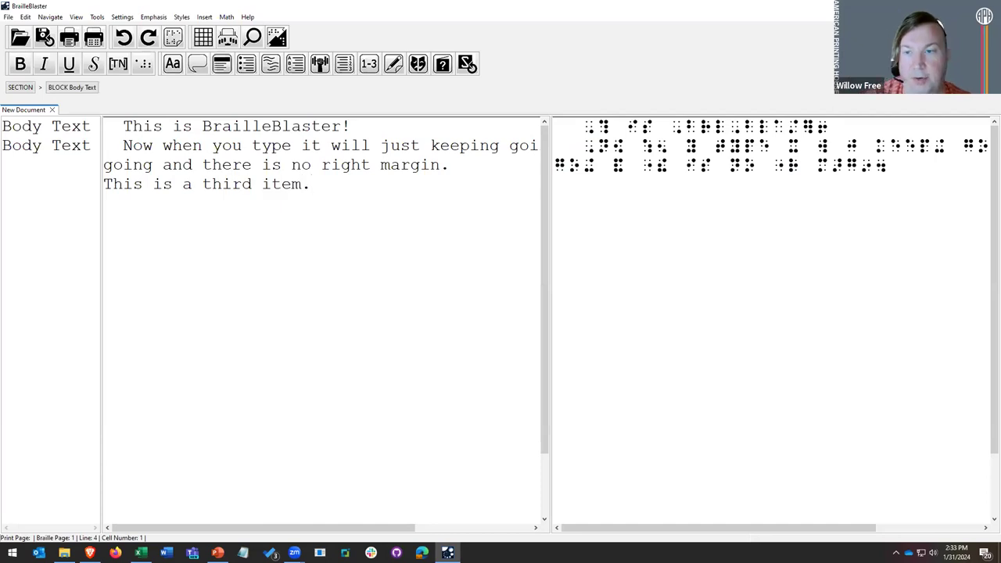
pyautogui.press('Return')
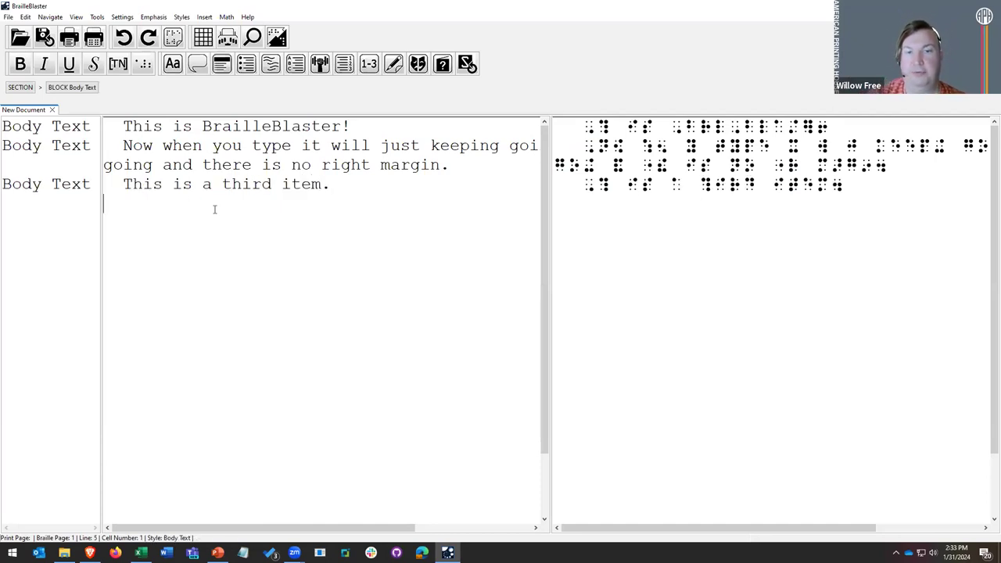
# Step: Examine the style categories available for the second paragraph, including the plays, heading, multi-level list and miscellaneous styles
pyautogui.click(204, 148)
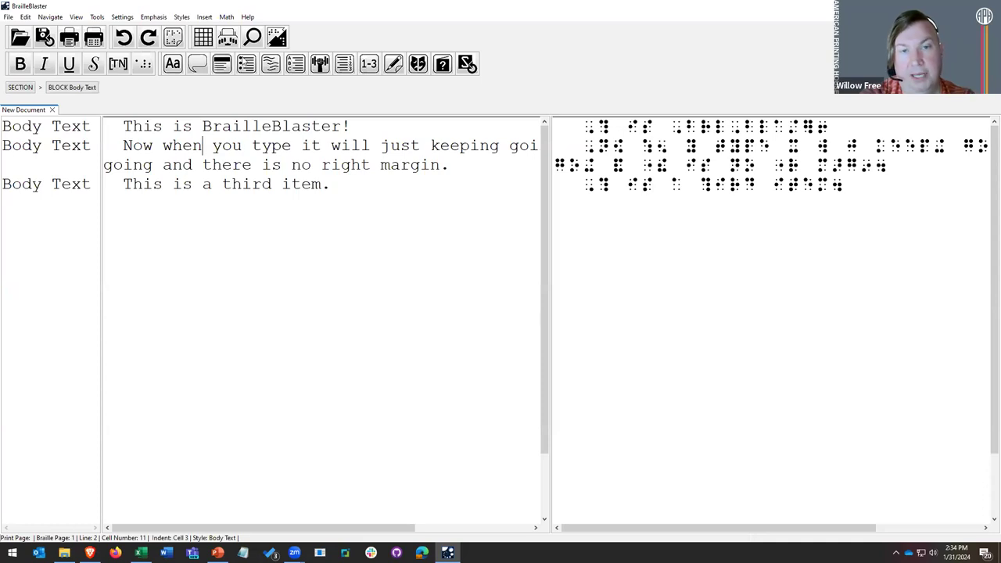
pyautogui.click(246, 65)
pyautogui.click(221, 93)
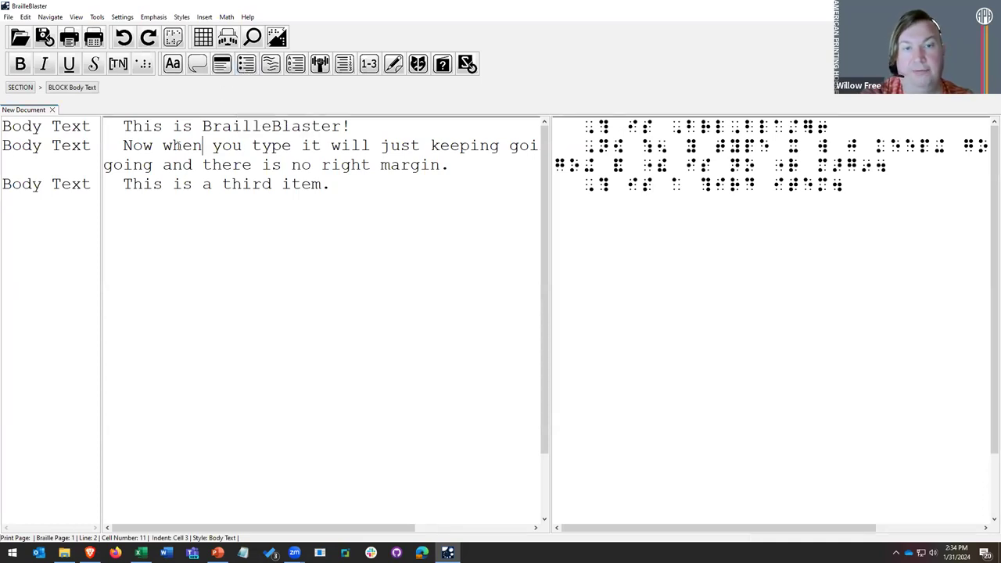
pyautogui.click(174, 146)
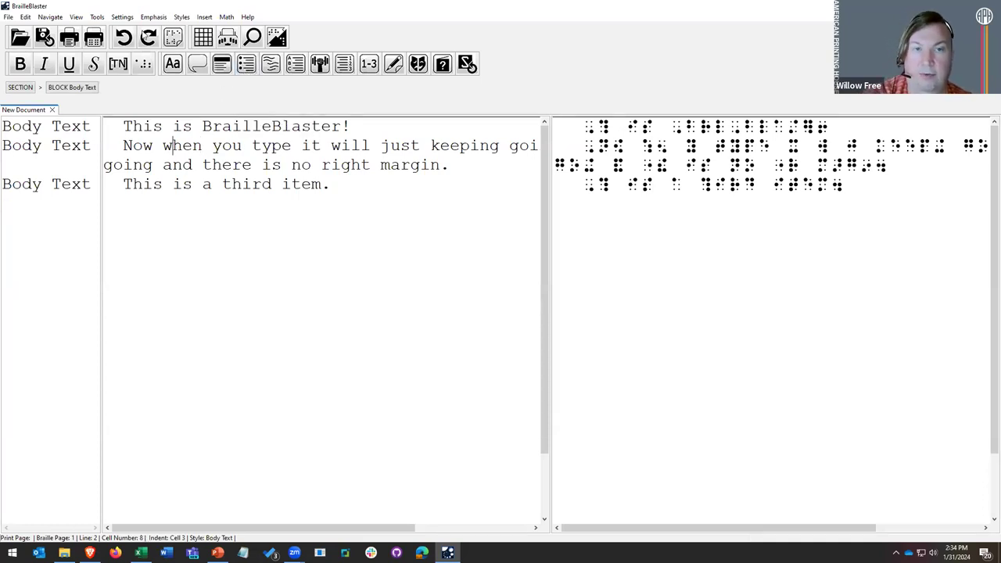
pyautogui.click(181, 17)
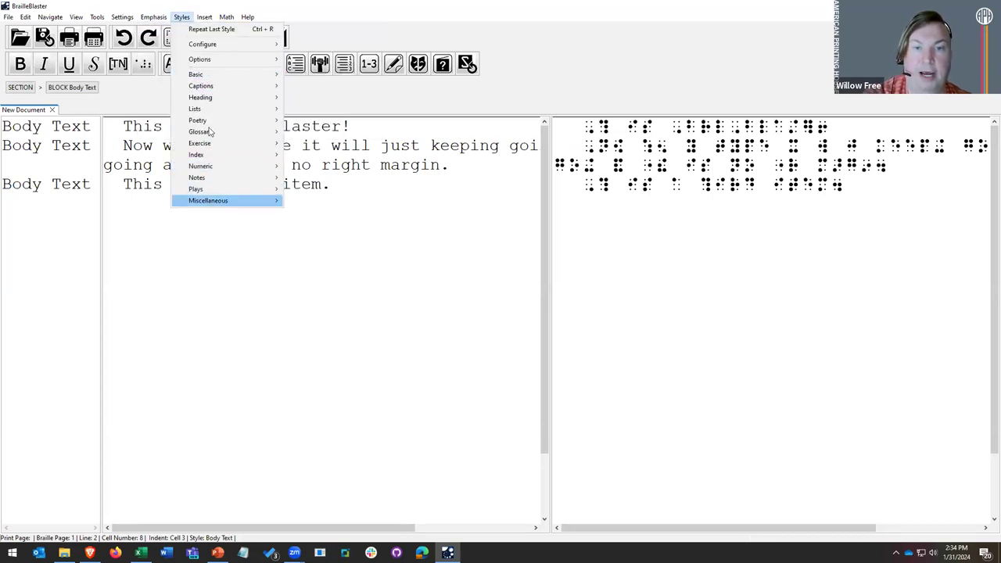
pyautogui.moveTo(205, 192)
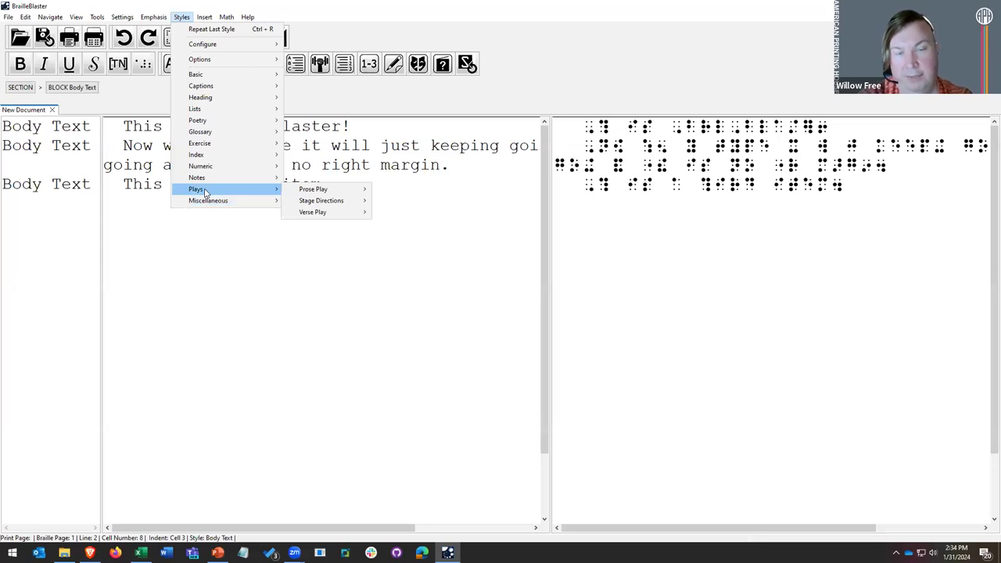
pyautogui.moveTo(209, 78)
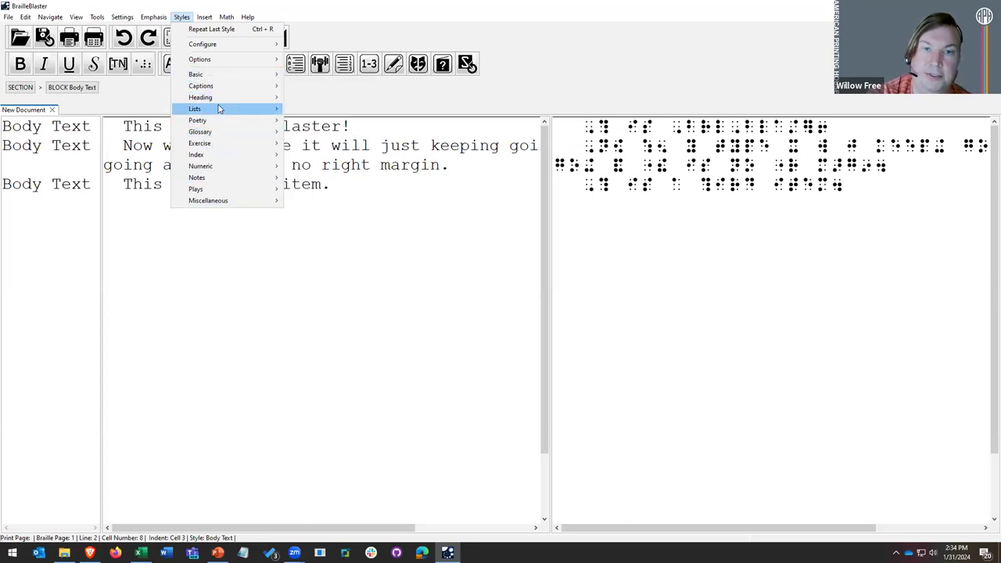
pyautogui.moveTo(219, 101)
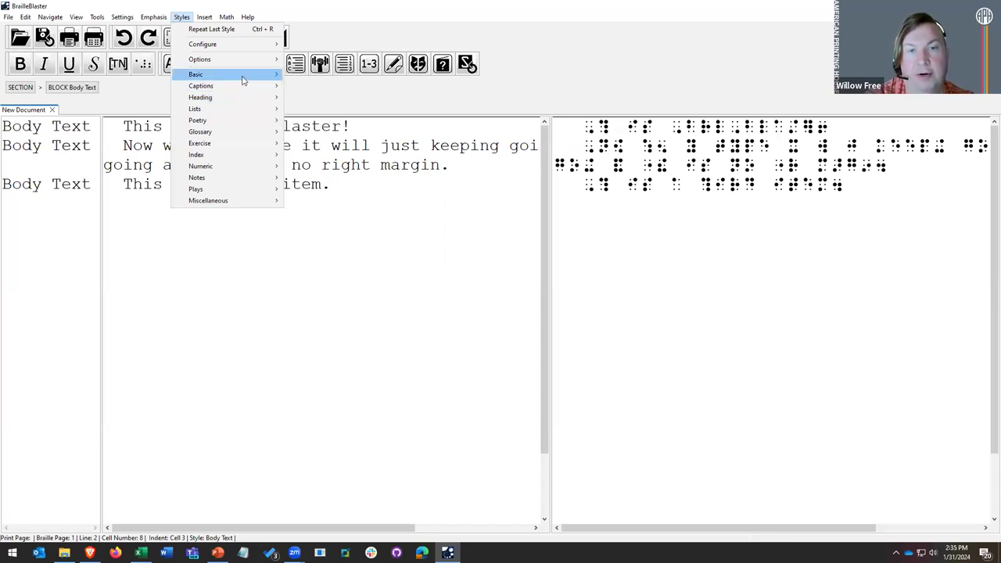
pyautogui.moveTo(242, 80)
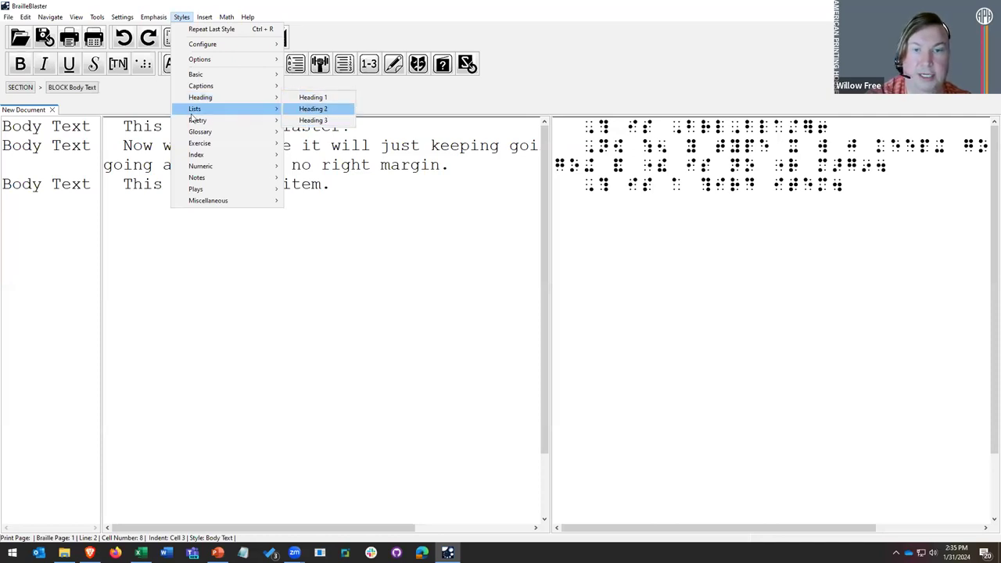
pyautogui.moveTo(316, 111)
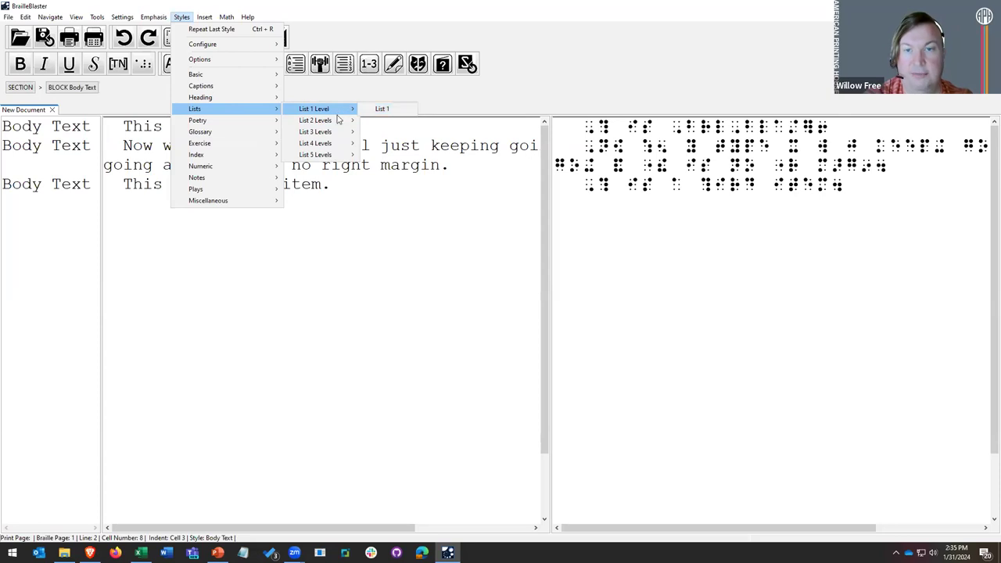
pyautogui.moveTo(333, 127)
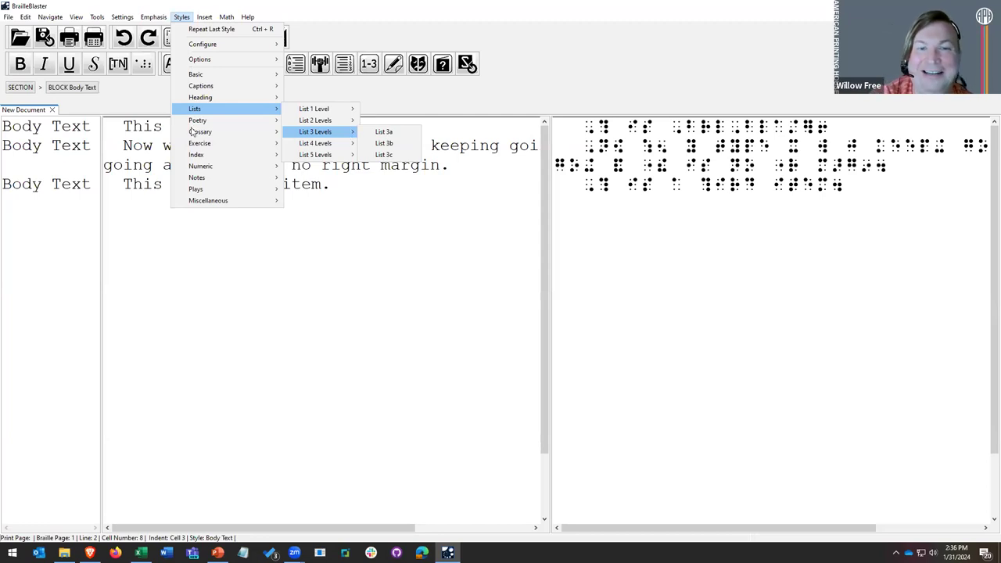
pyautogui.moveTo(226, 191)
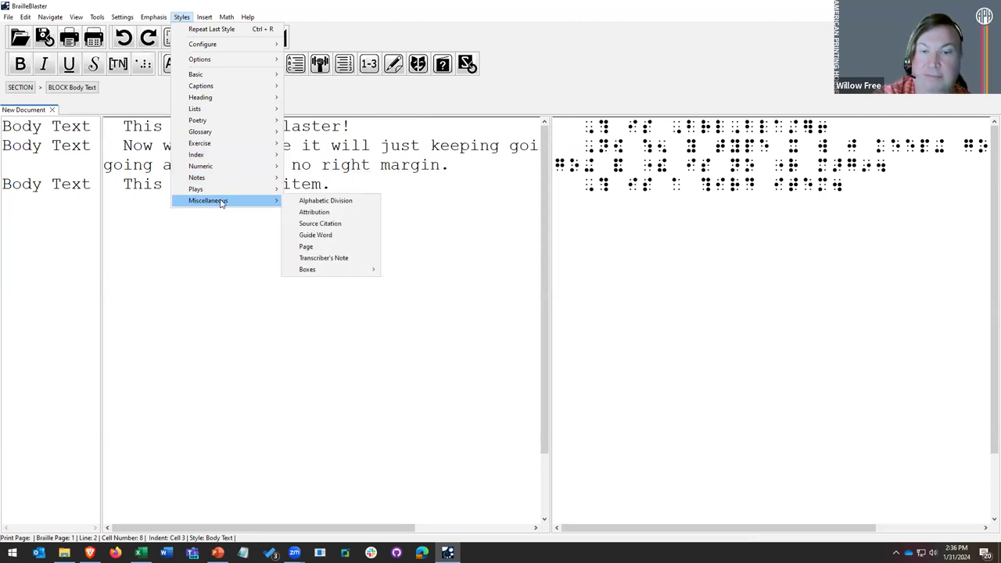
pyautogui.click(138, 151)
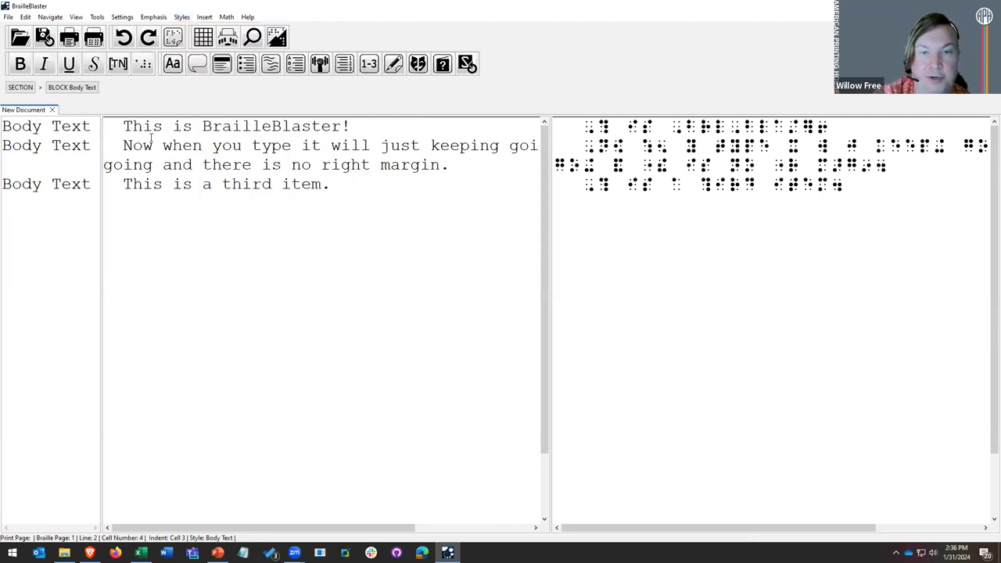
pyautogui.click(172, 126)
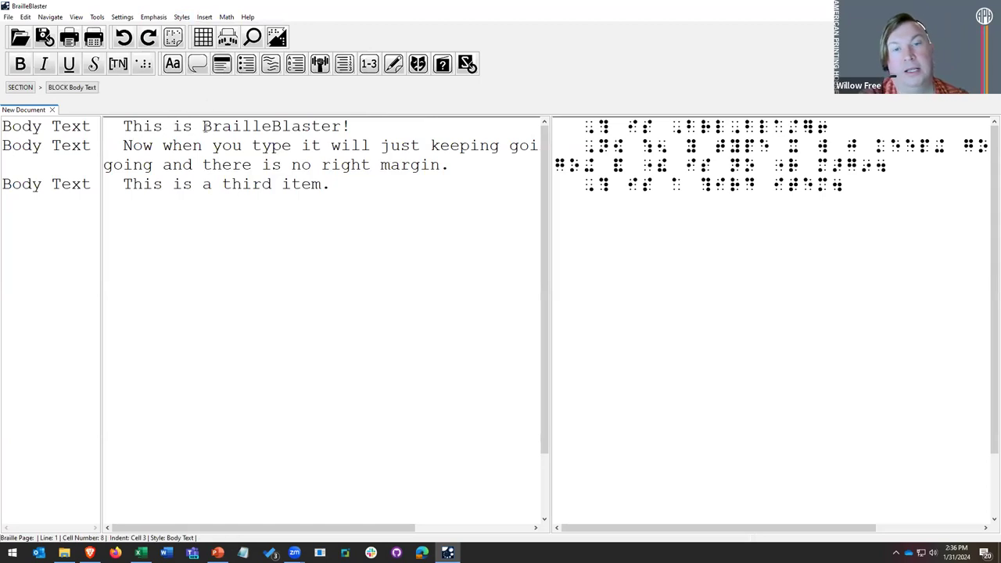
pyautogui.click(182, 147)
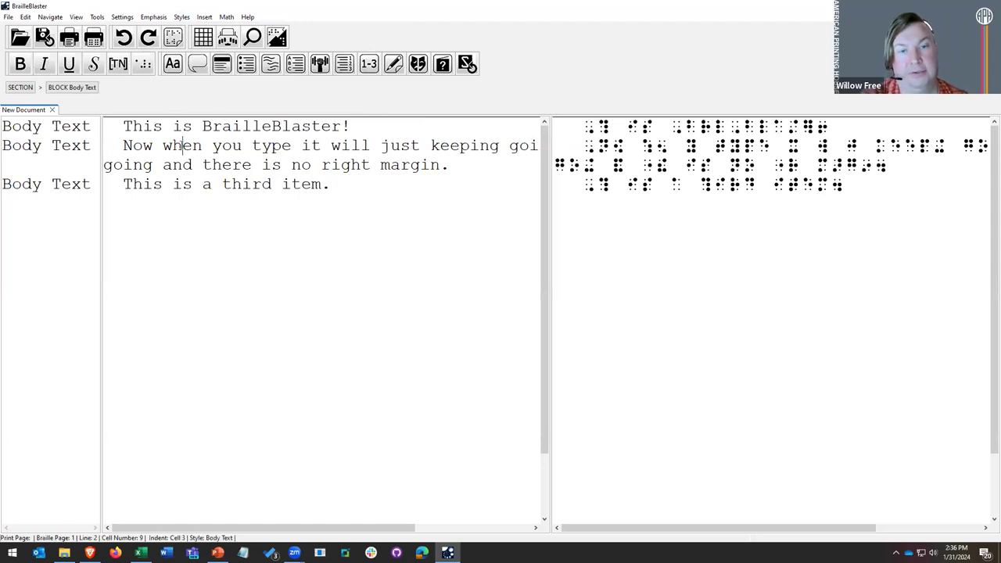
pyautogui.click(180, 17)
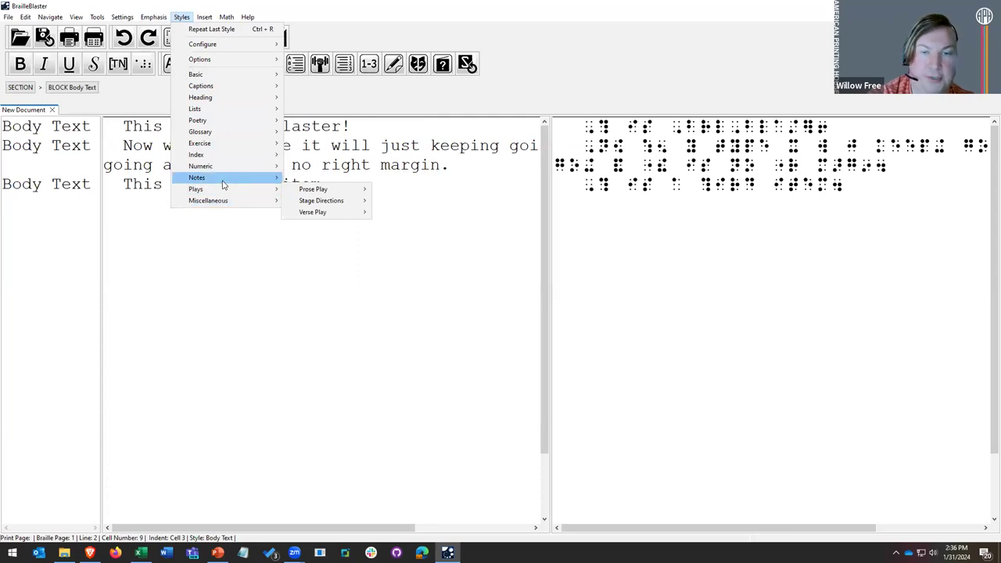
pyautogui.moveTo(217, 204)
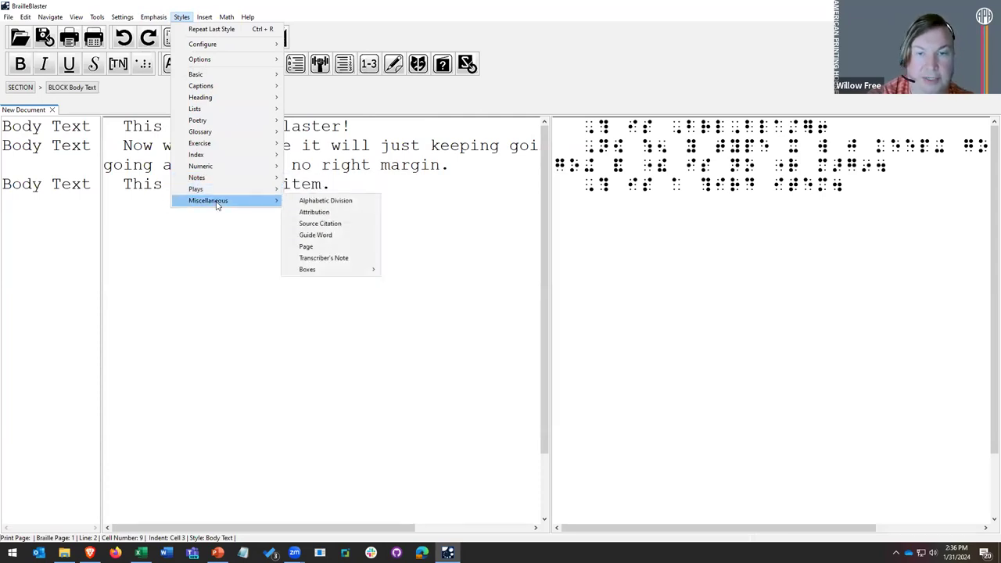
pyautogui.click(135, 164)
# Step: Apply the one-level List 1 style to the second paragraph, which begins "Now when you type"
pyautogui.click(143, 144)
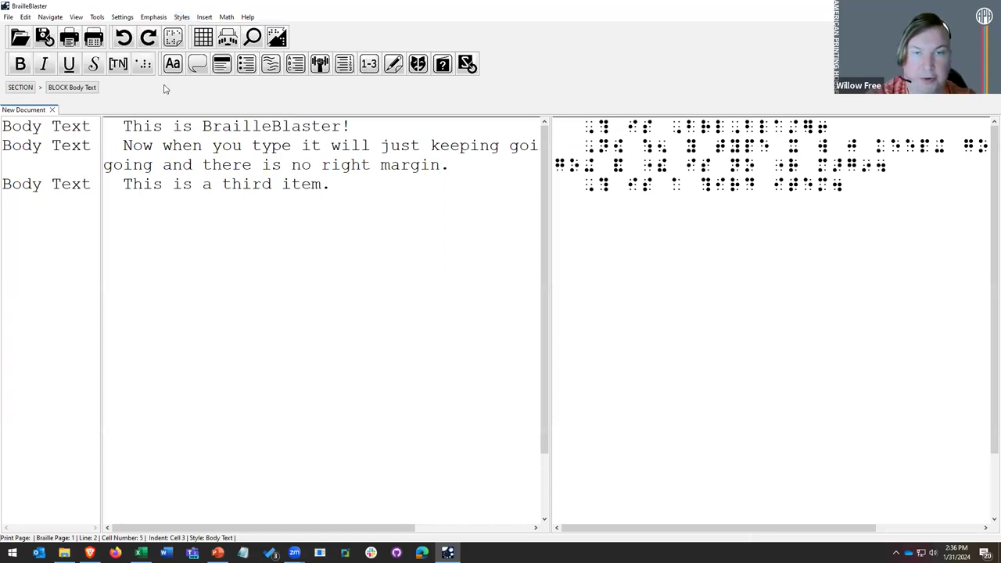
pyautogui.click(153, 16)
pyautogui.moveTo(182, 17)
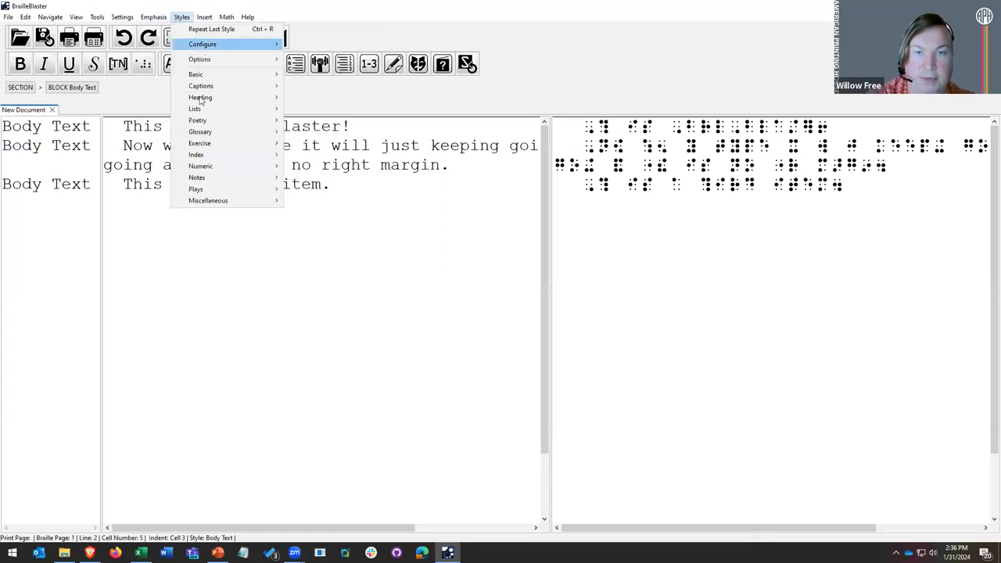
pyautogui.moveTo(210, 114)
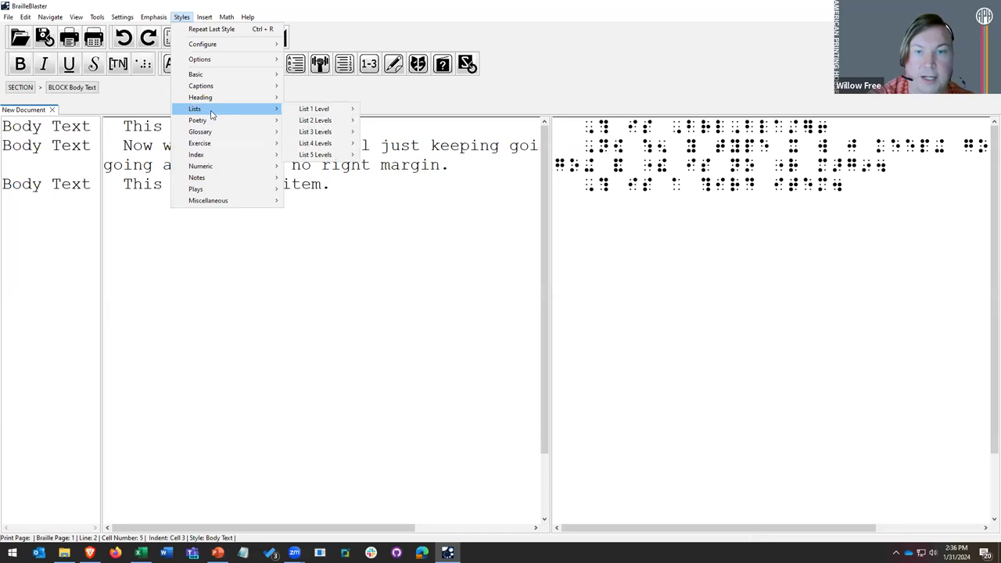
pyautogui.moveTo(351, 112)
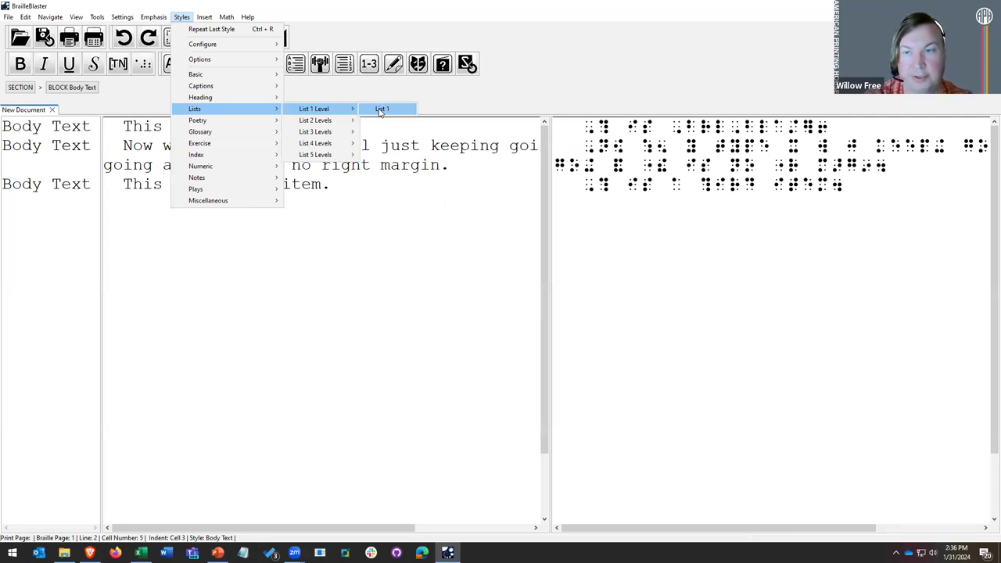
pyautogui.click(381, 109)
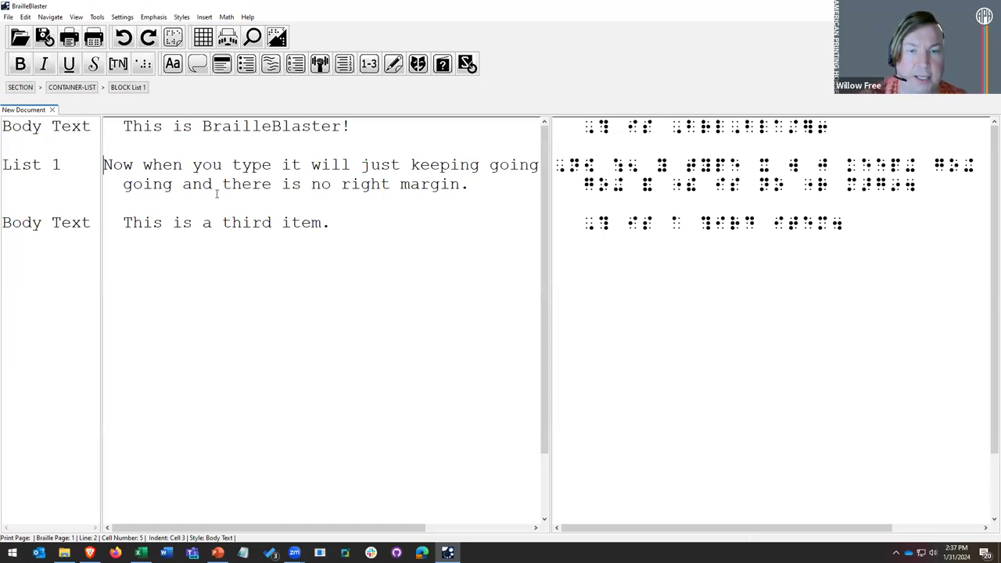
# Step: Repeat the last style on the third paragraph, "This is a third item.", to make it a List 1 item
pyautogui.click(182, 222)
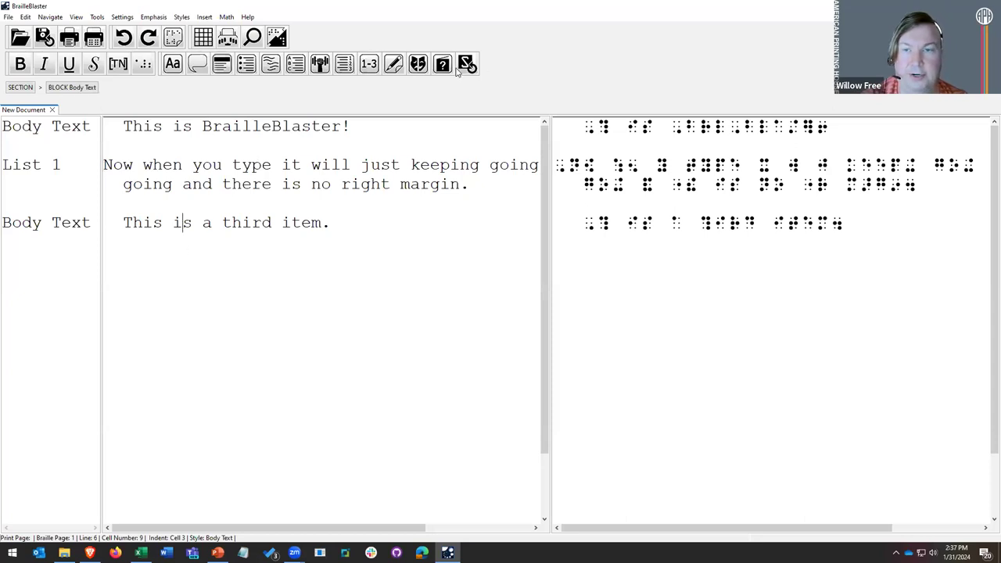
pyautogui.click(182, 17)
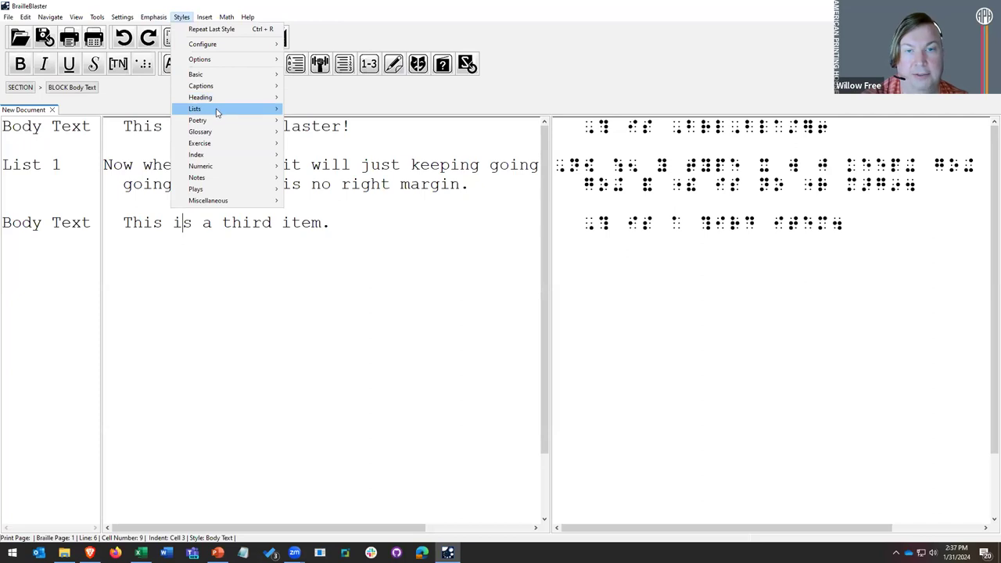
pyautogui.moveTo(348, 111)
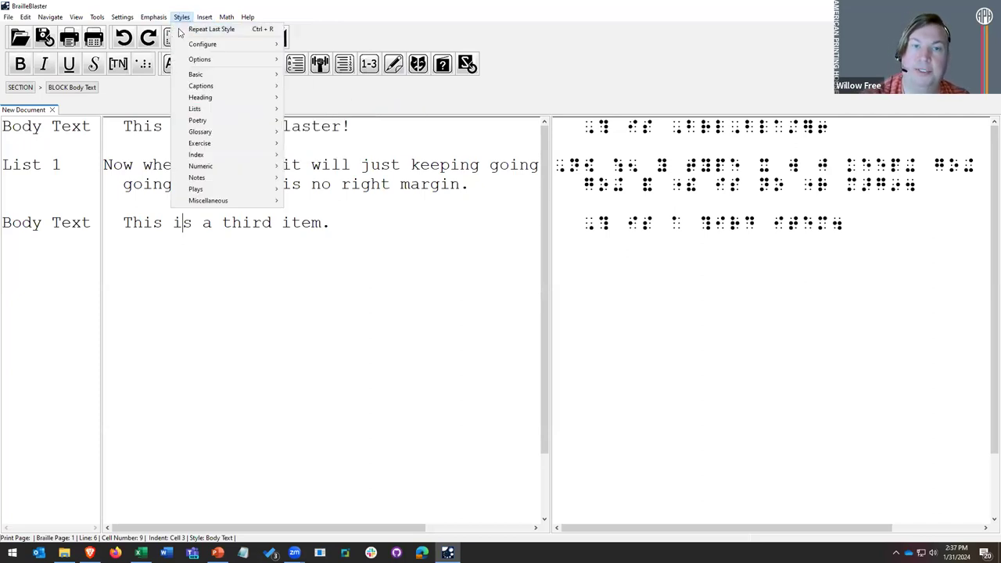
pyautogui.click(240, 33)
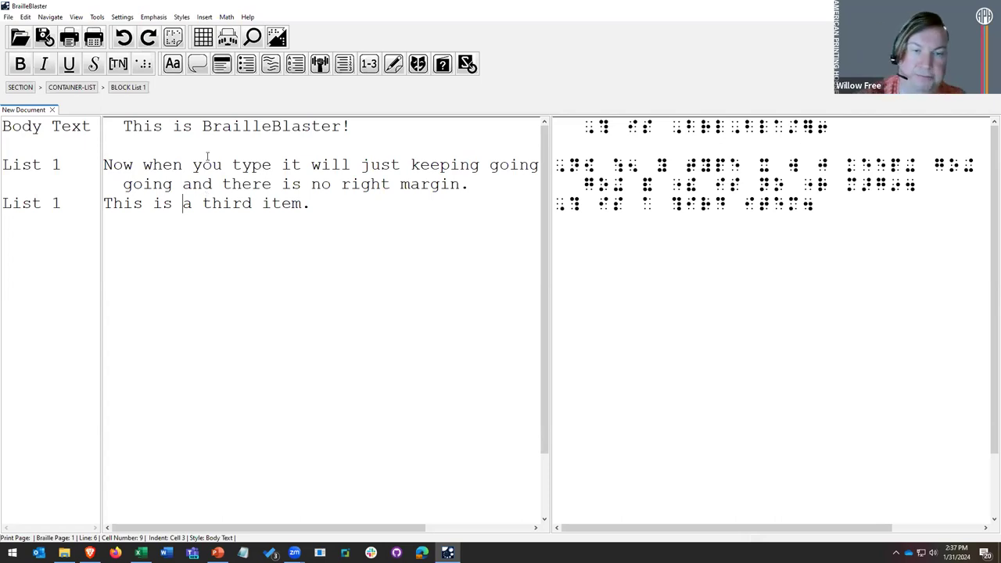
# Step: Check the liblouis version in the program's About information, moving the window clear of the toolbars, and close it
pyautogui.click(191, 126)
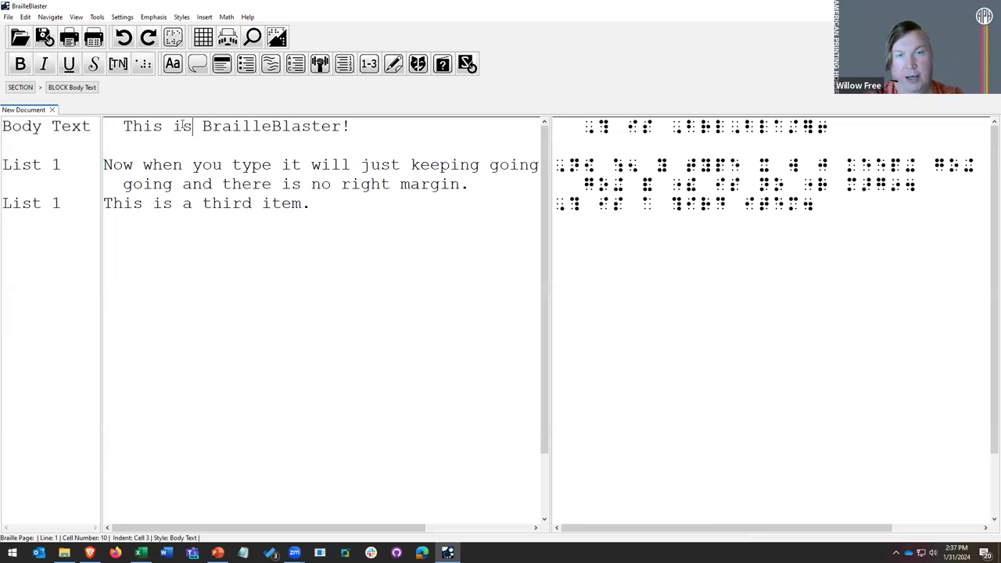
pyautogui.click(247, 17)
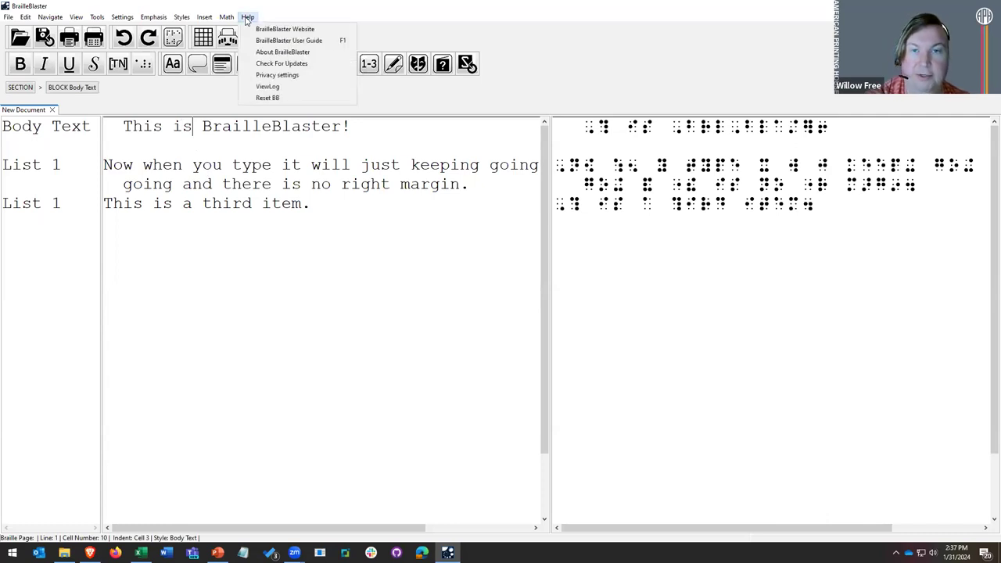
pyautogui.click(272, 52)
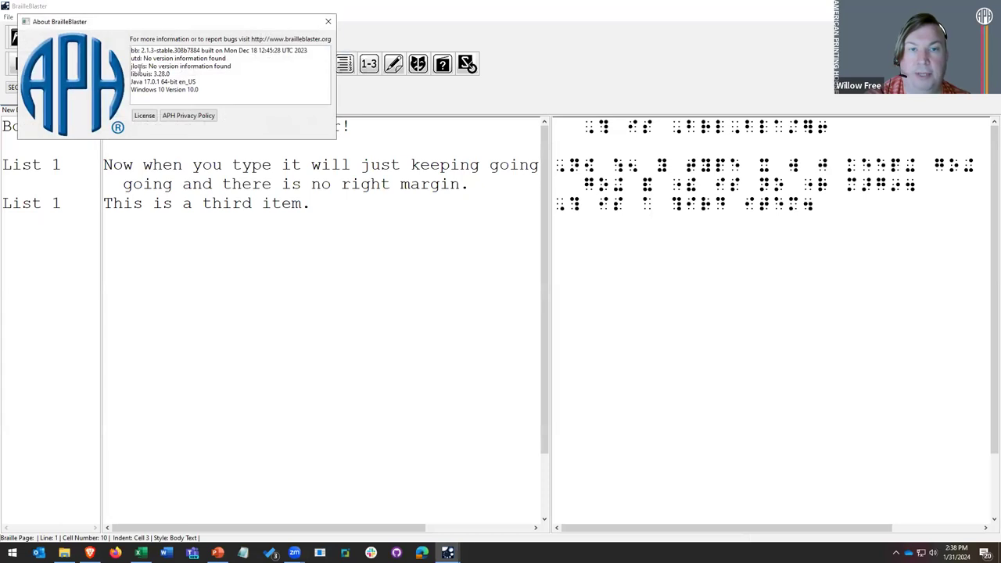
pyautogui.moveTo(153, 73); pyautogui.dragTo(172, 74)
pyautogui.click(170, 74)
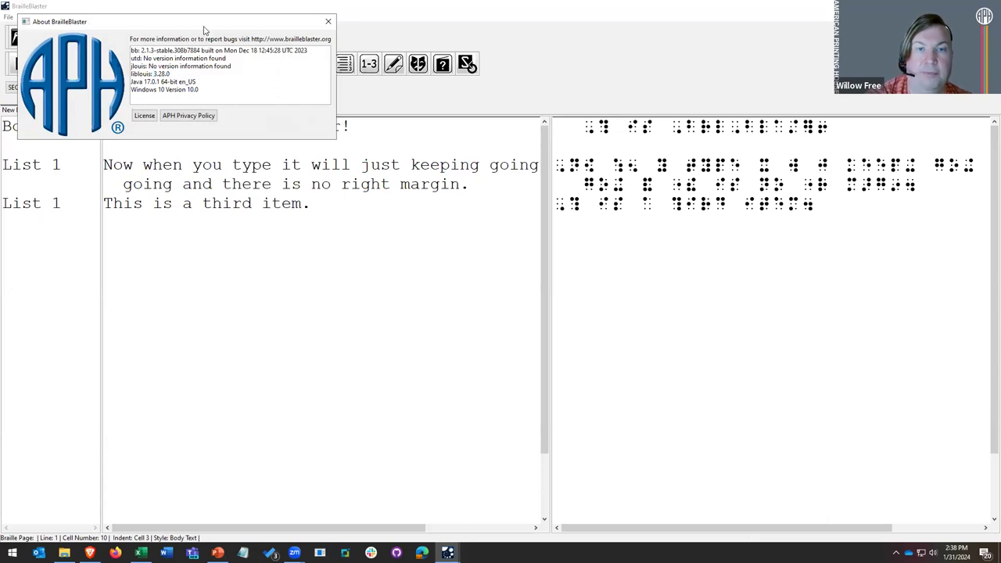
pyautogui.moveTo(270, 26); pyautogui.dragTo(352, 101)
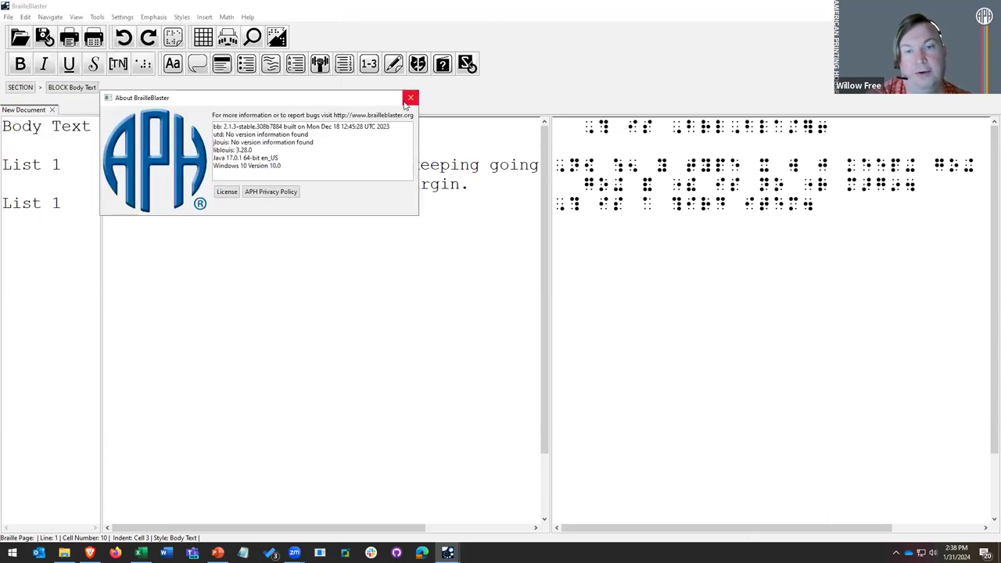
pyautogui.moveTo(235, 150); pyautogui.dragTo(253, 149)
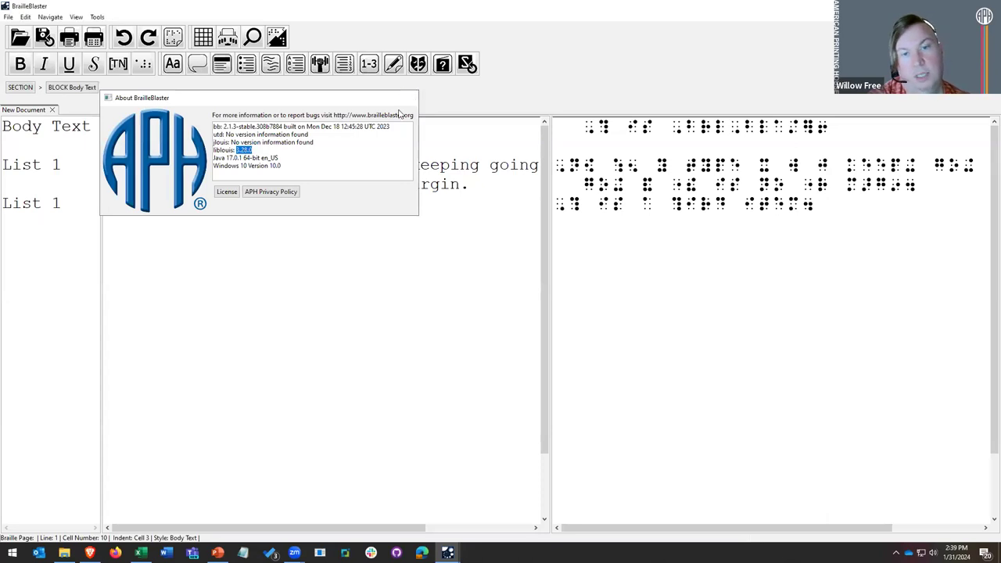
pyautogui.click(412, 98)
# Step: Apply the Heading 2 style to the first line, "This is BrailleBlaster!"
pyautogui.click(202, 186)
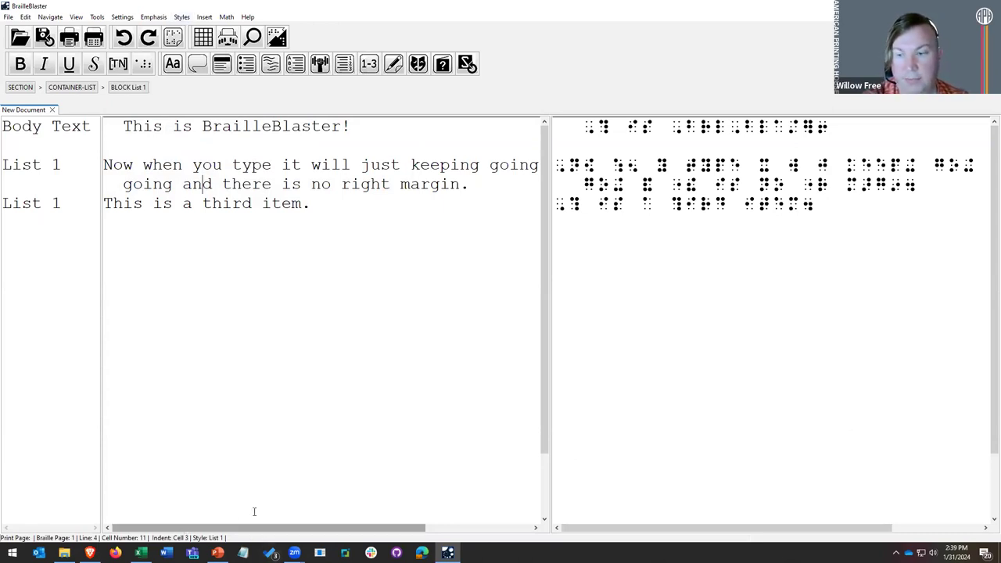
pyautogui.click(146, 128)
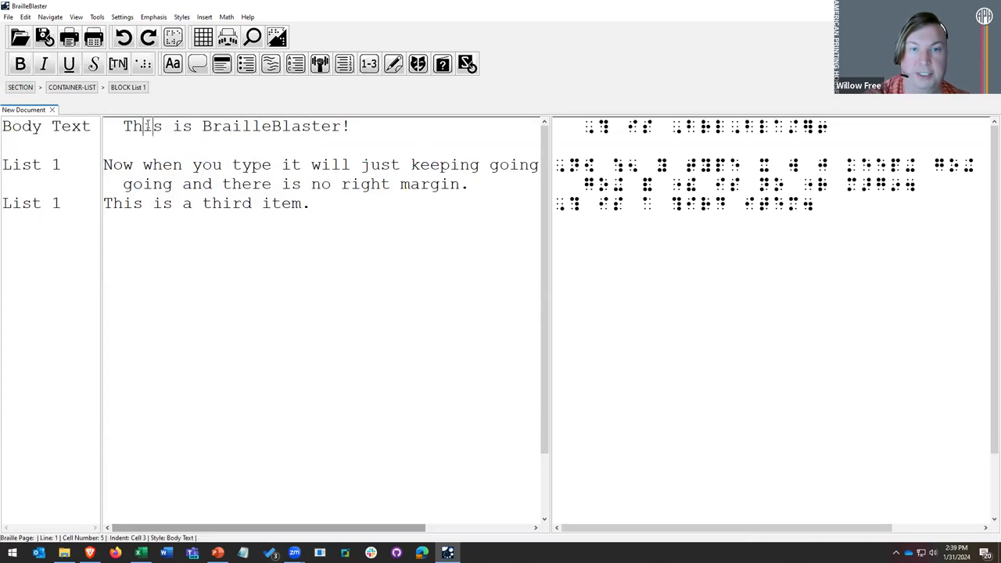
pyautogui.click(148, 129)
pyautogui.click(155, 16)
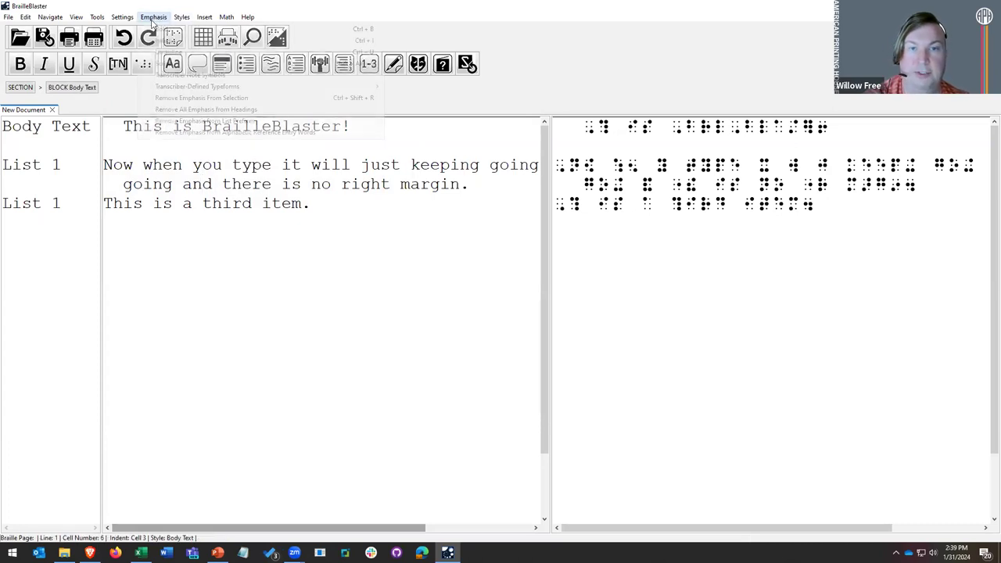
pyautogui.moveTo(183, 16)
pyautogui.moveTo(235, 97)
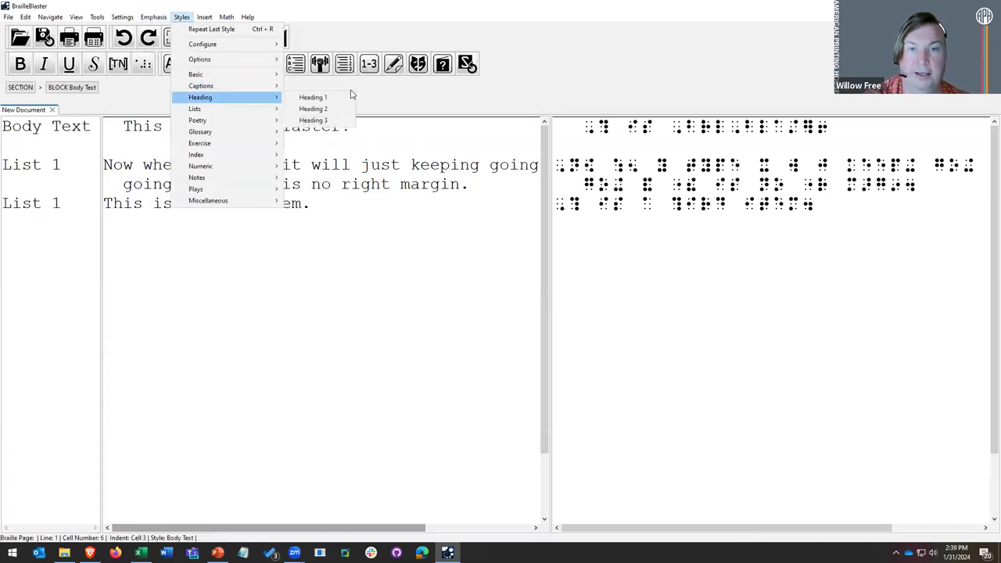
pyautogui.click(313, 109)
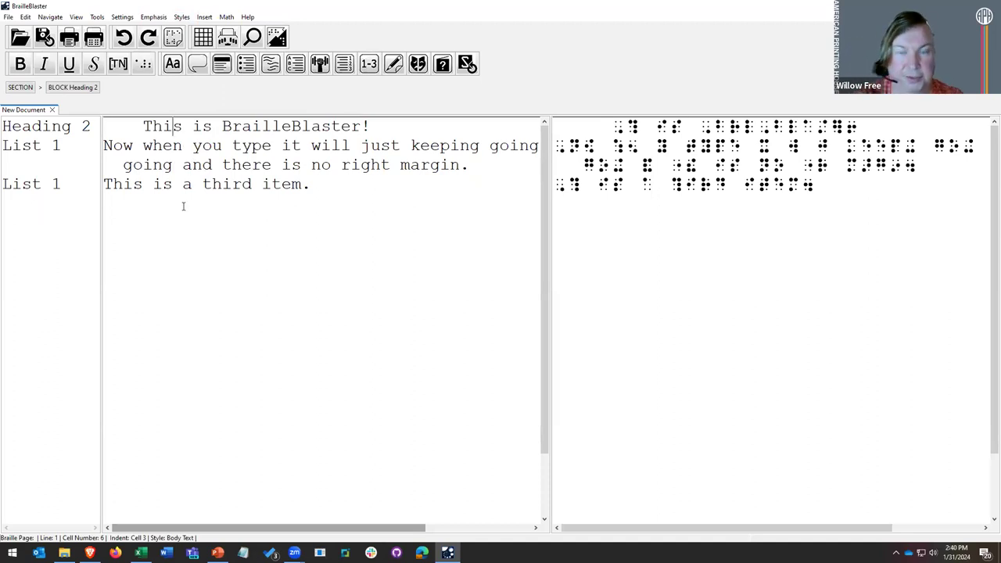
# Step: Bold the words "you type it will" in the first list item
pyautogui.click(193, 164)
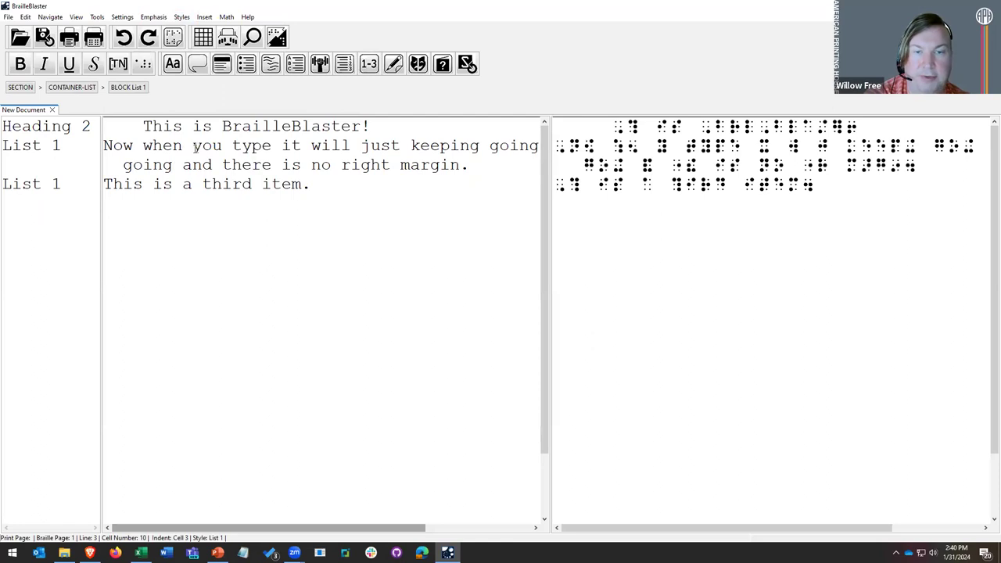
pyautogui.click(194, 146)
pyautogui.moveTo(194, 146); pyautogui.dragTo(403, 147)
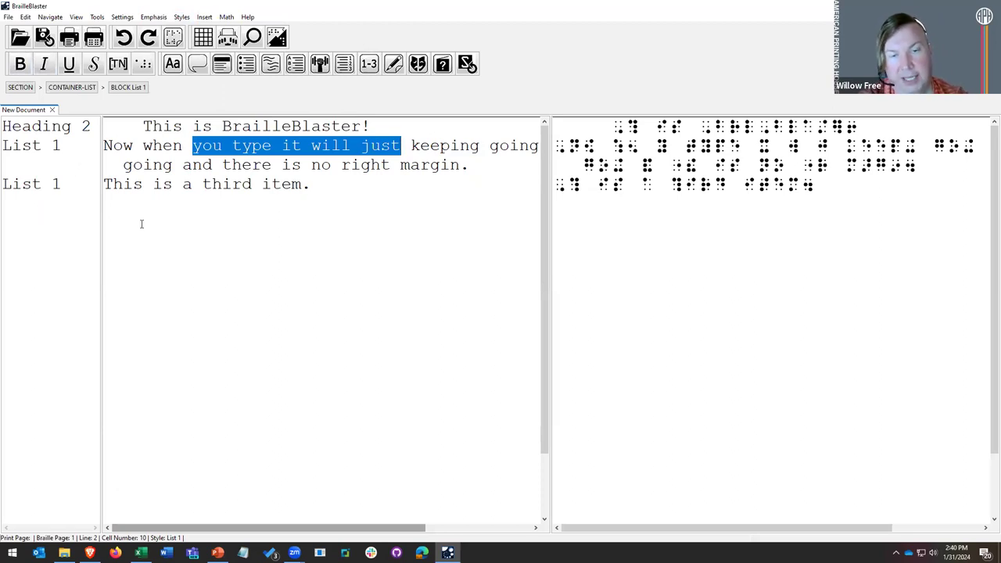
pyautogui.press('Left')
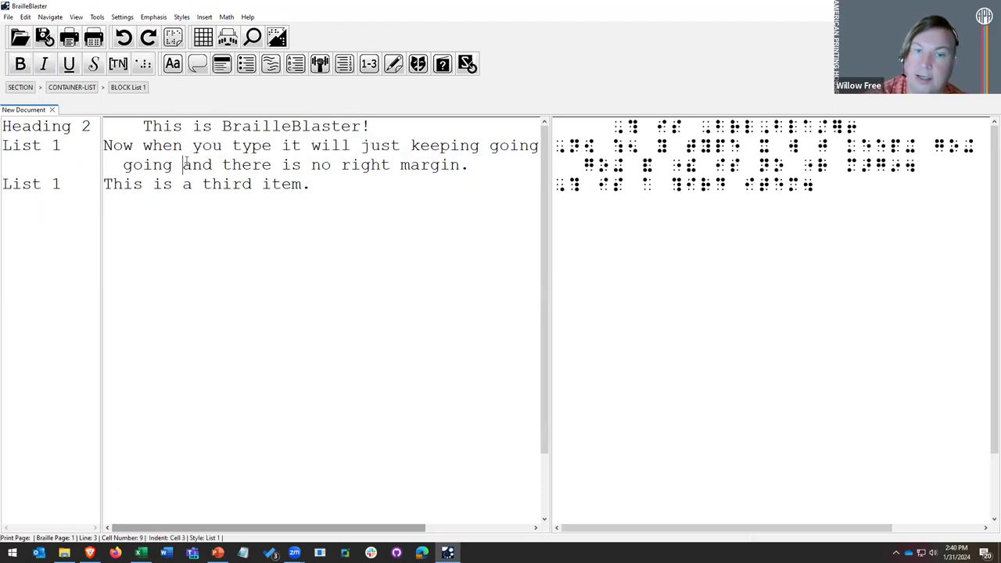
pyautogui.moveTo(194, 146); pyautogui.dragTo(350, 145)
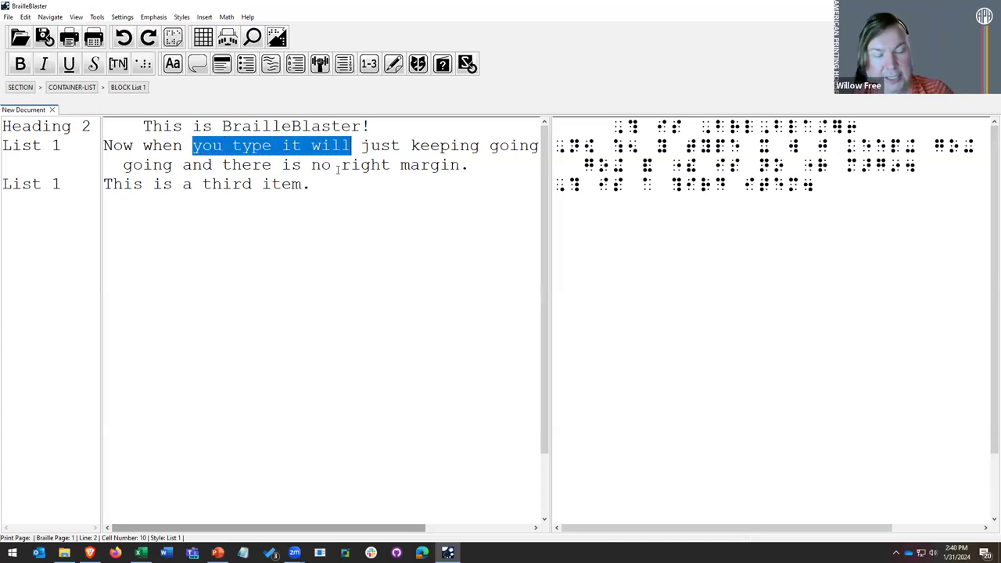
pyautogui.hotkey('ctrl', 'b')
pyautogui.click(222, 166)
pyautogui.moveTo(222, 166); pyautogui.dragTo(369, 166)
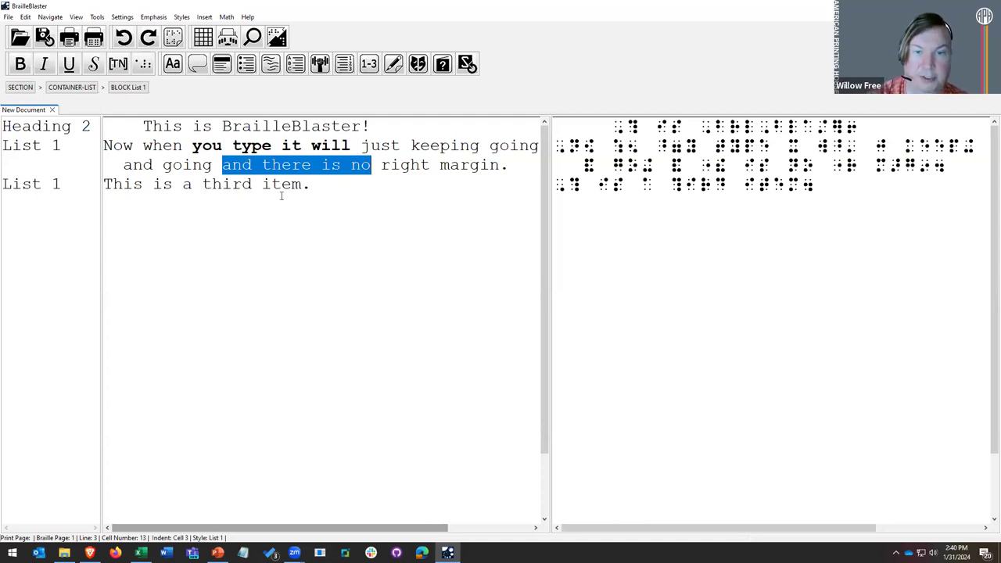
pyautogui.click(232, 184)
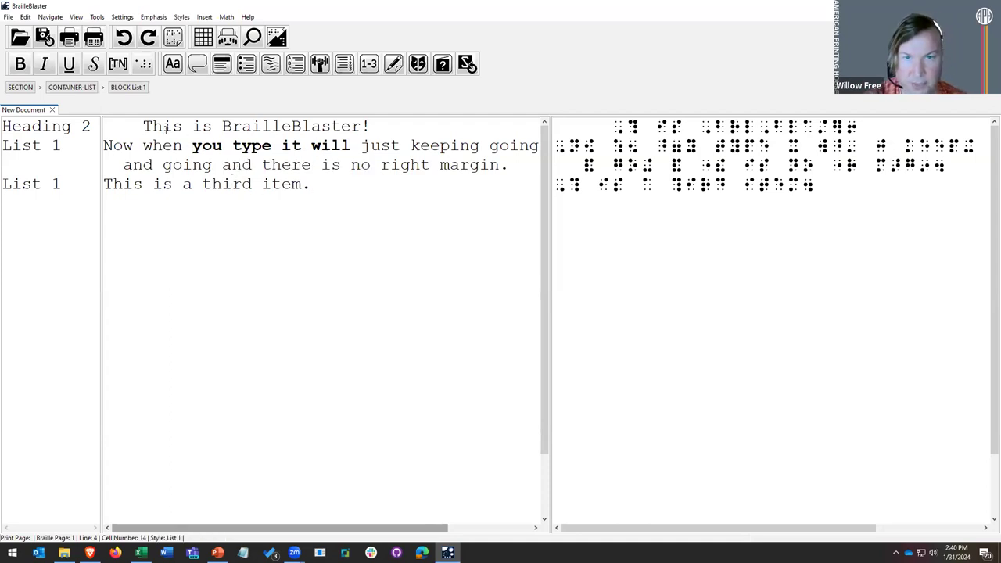
# Step: Review the document's page properties and the braille standards offered in the translation settings, moving the Settings window clear of the corner
pyautogui.click(130, 18)
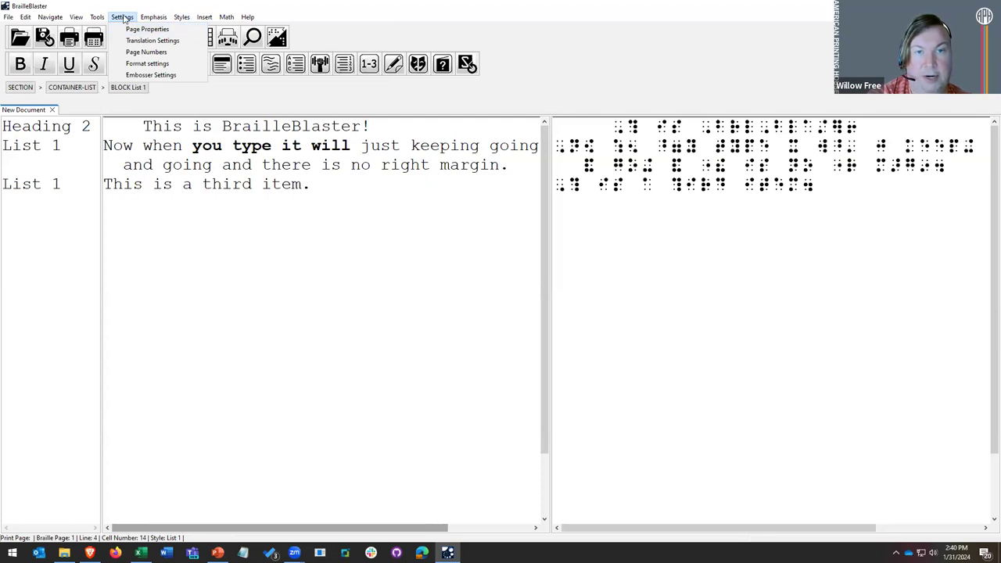
pyautogui.click(122, 32)
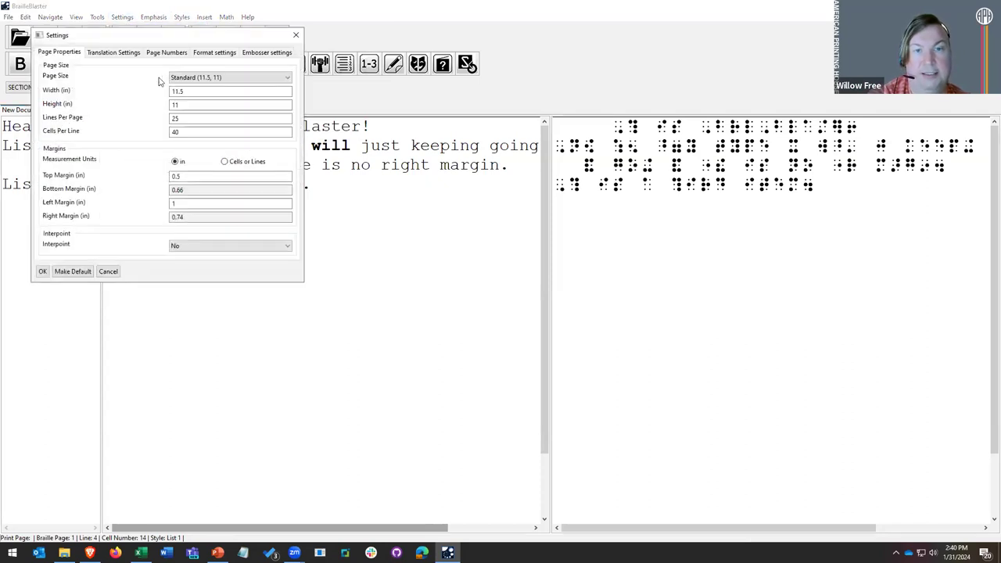
pyautogui.moveTo(154, 40); pyautogui.dragTo(316, 75)
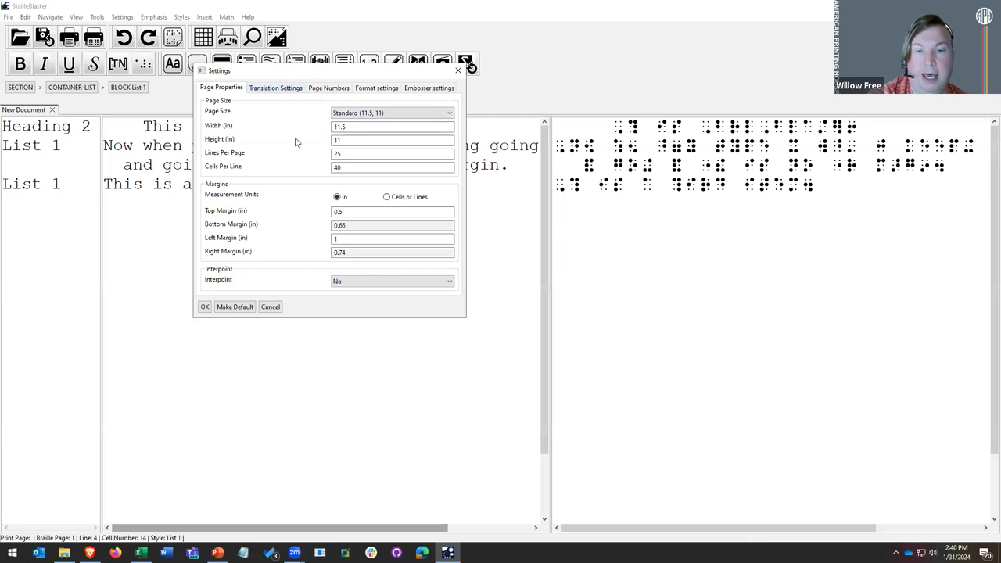
pyautogui.click(275, 87)
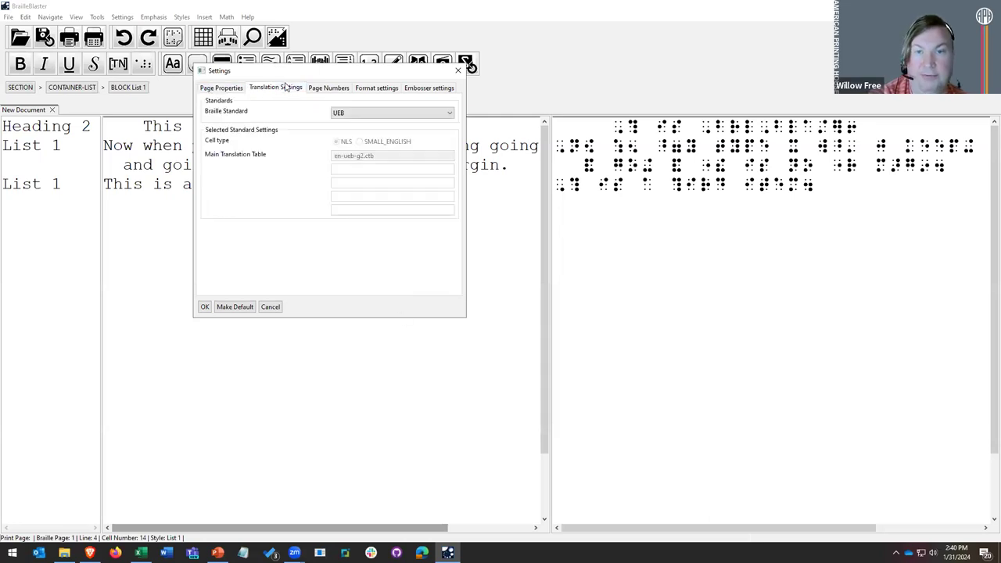
pyautogui.click(362, 115)
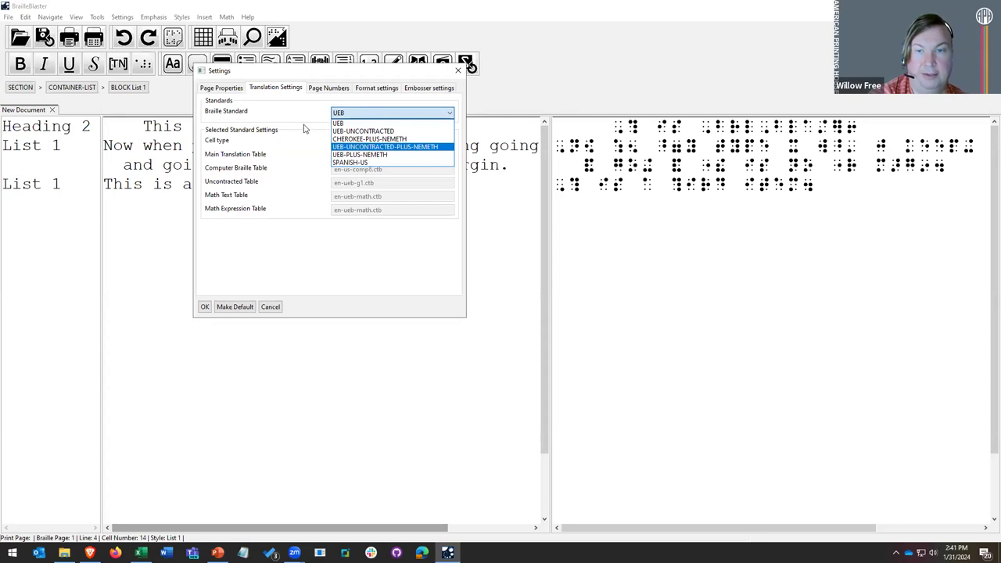
pyautogui.click(319, 104)
# Step: Review the page number placement, the predominant quote format setting and the choices for the default embosser
pyautogui.click(330, 87)
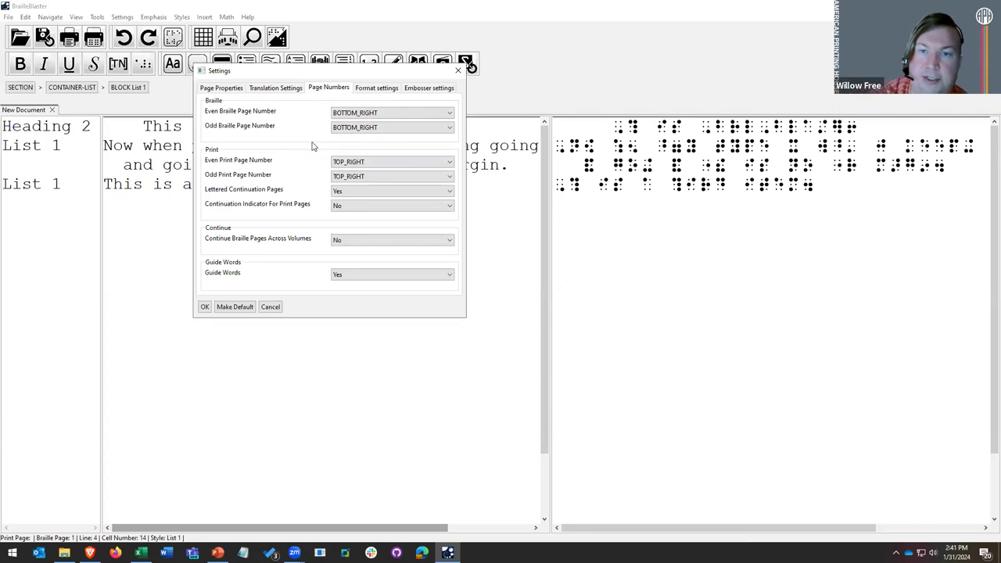
pyautogui.click(370, 90)
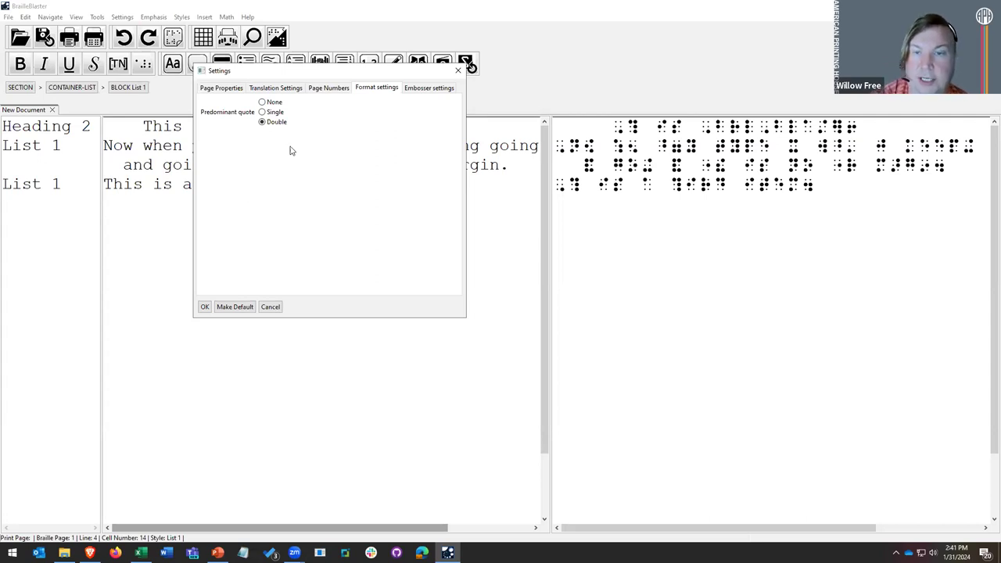
pyautogui.click(430, 92)
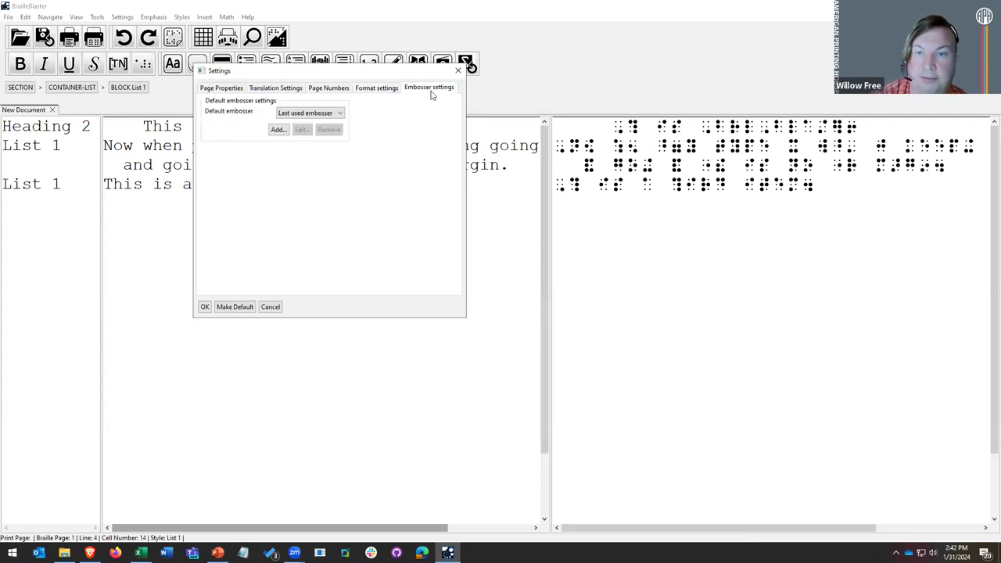
pyautogui.click(312, 114)
pyautogui.click(218, 175)
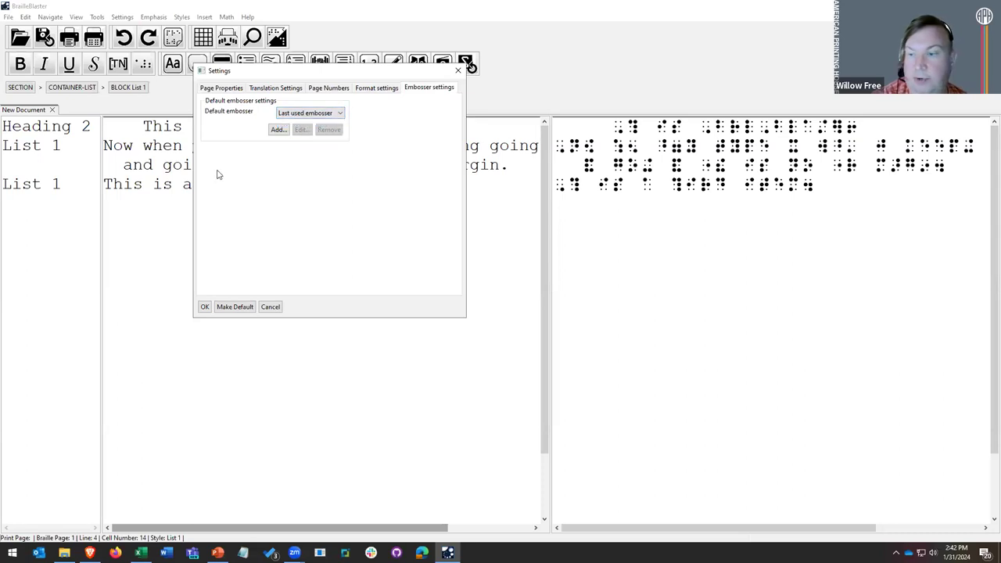
pyautogui.click(315, 115)
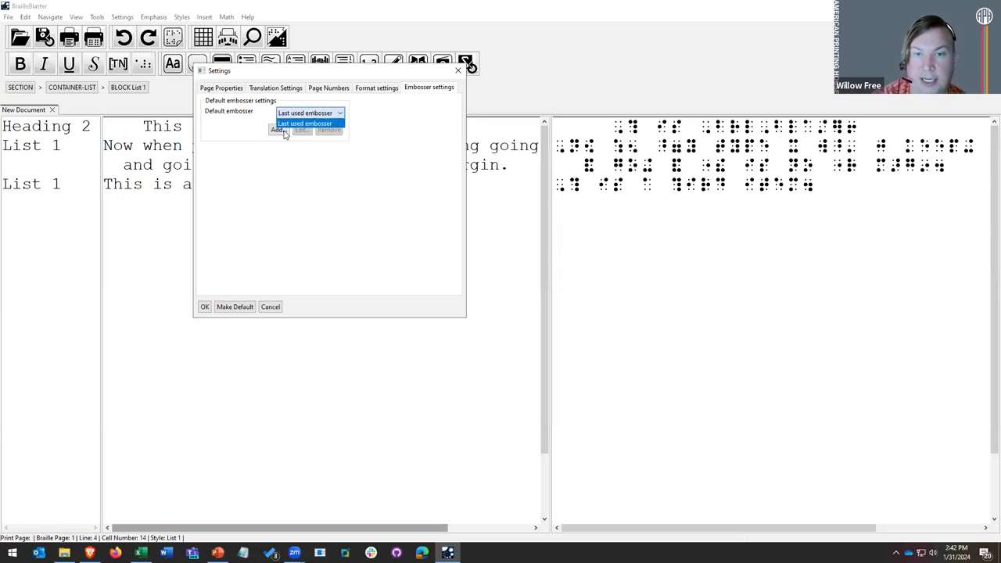
pyautogui.click(274, 152)
pyautogui.click(279, 129)
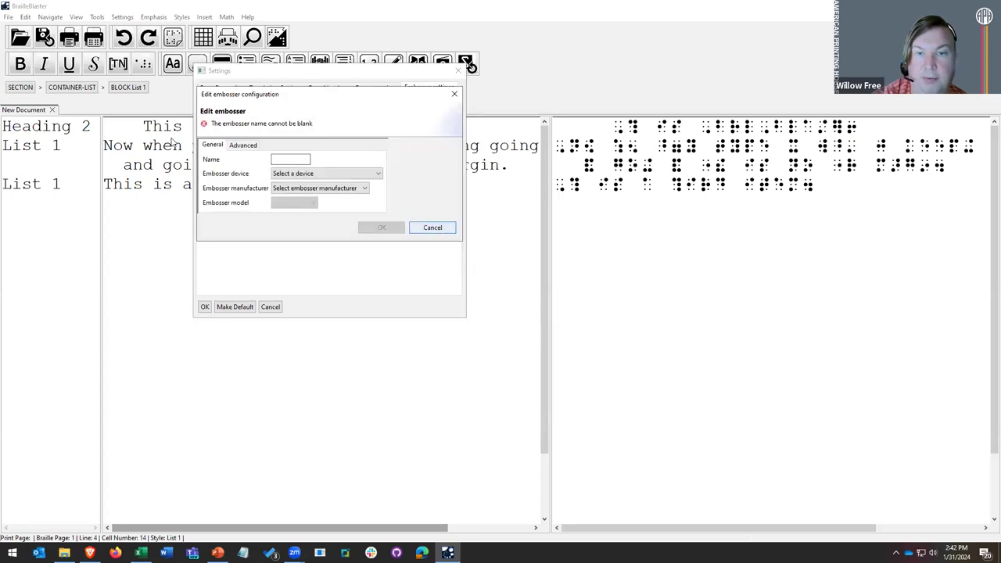
pyautogui.click(286, 159)
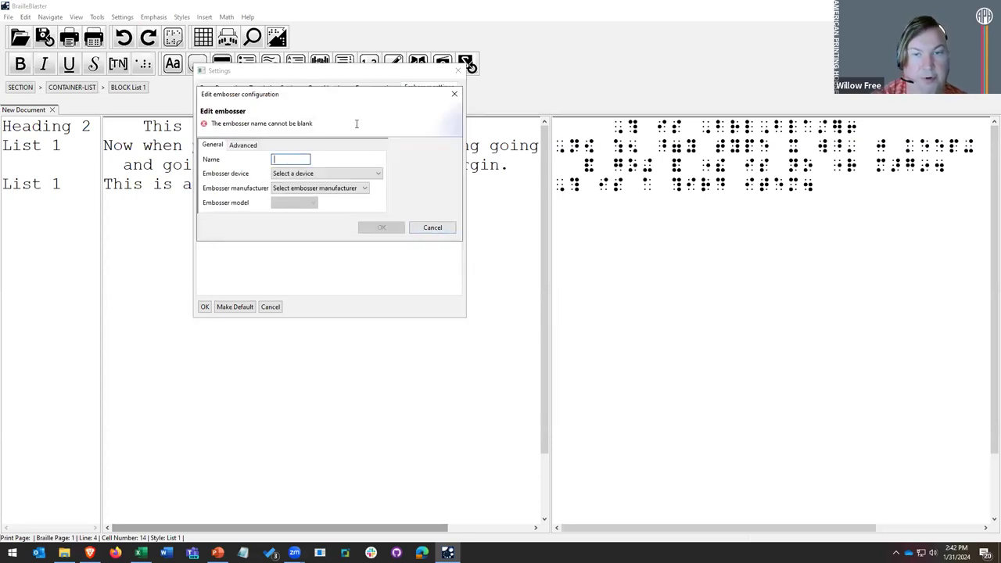
pyautogui.click(432, 228)
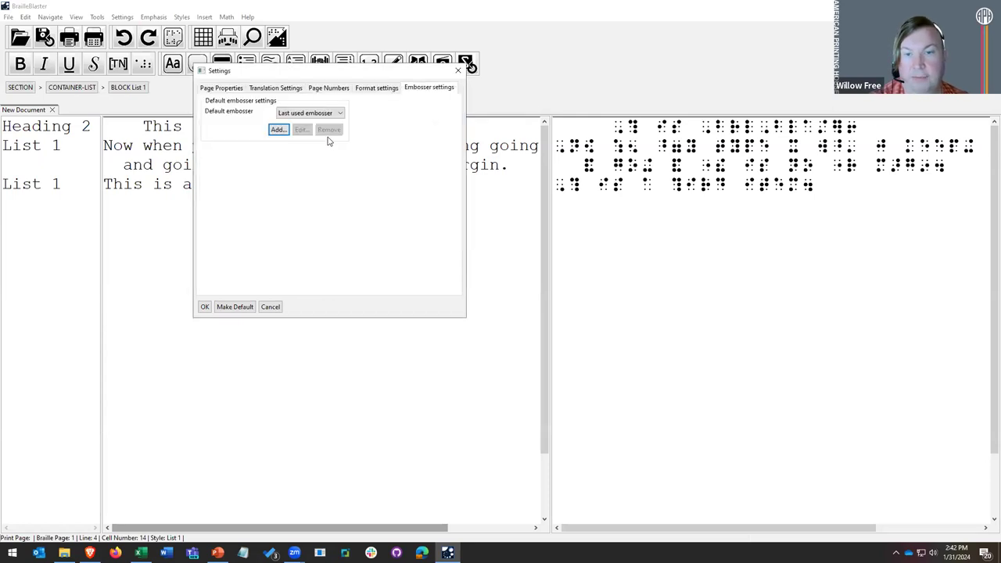
pyautogui.click(313, 115)
pyautogui.click(309, 116)
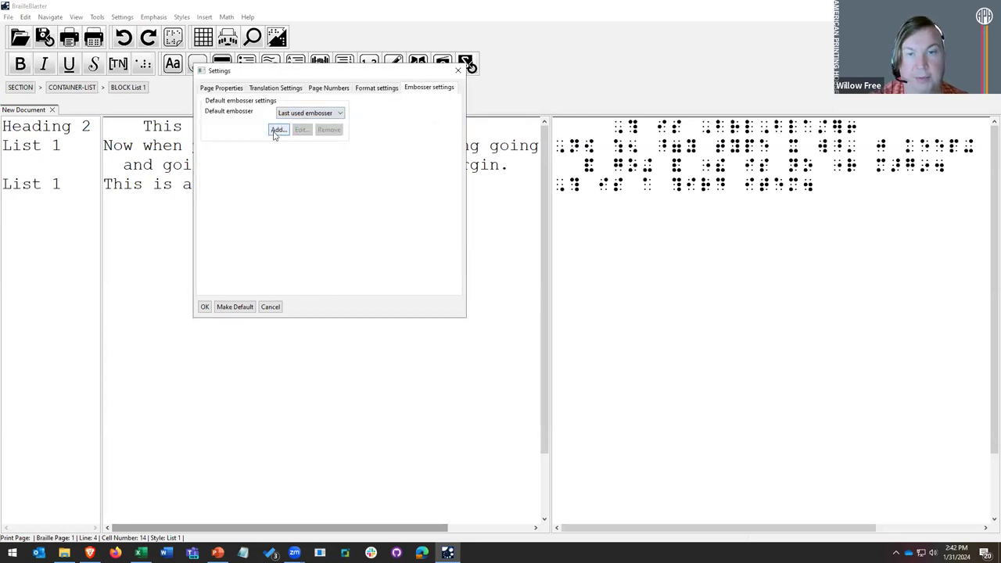
# Step: Start a new embosser configuration named PageBlaster and assign it the Brother HL-L2340D series Printer device
pyautogui.click(278, 130)
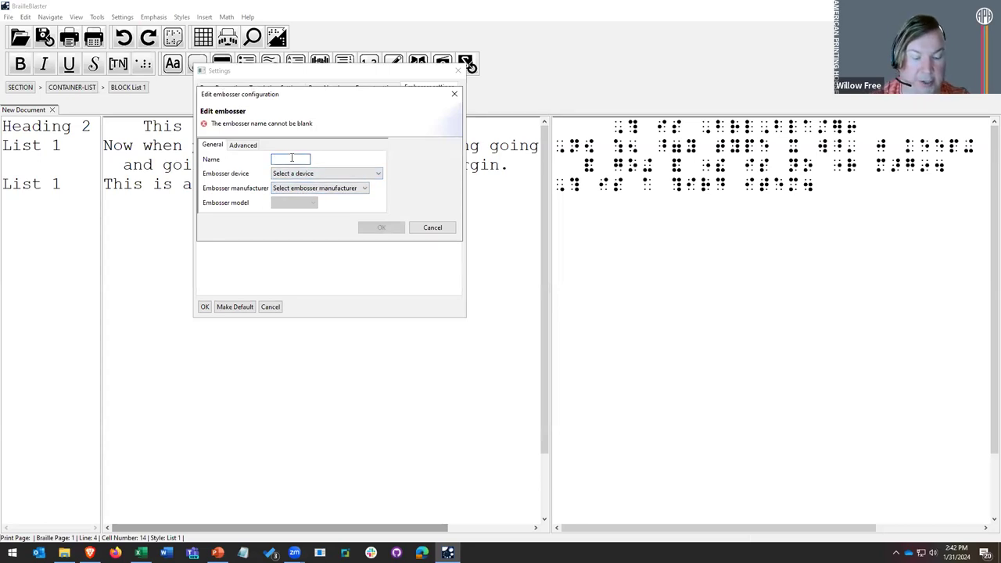
pyautogui.write('Page')
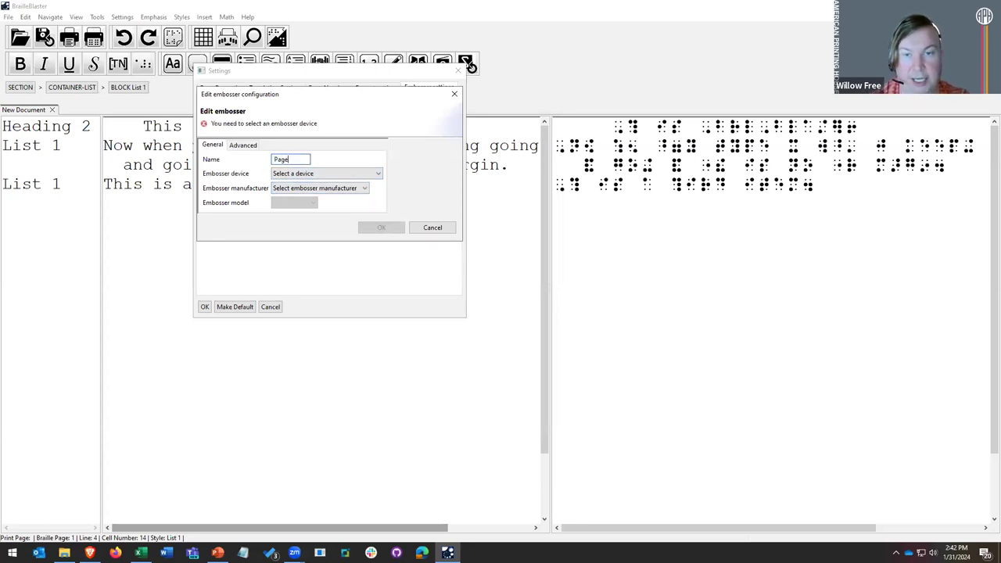
pyautogui.write('Blaster')
pyautogui.click(328, 175)
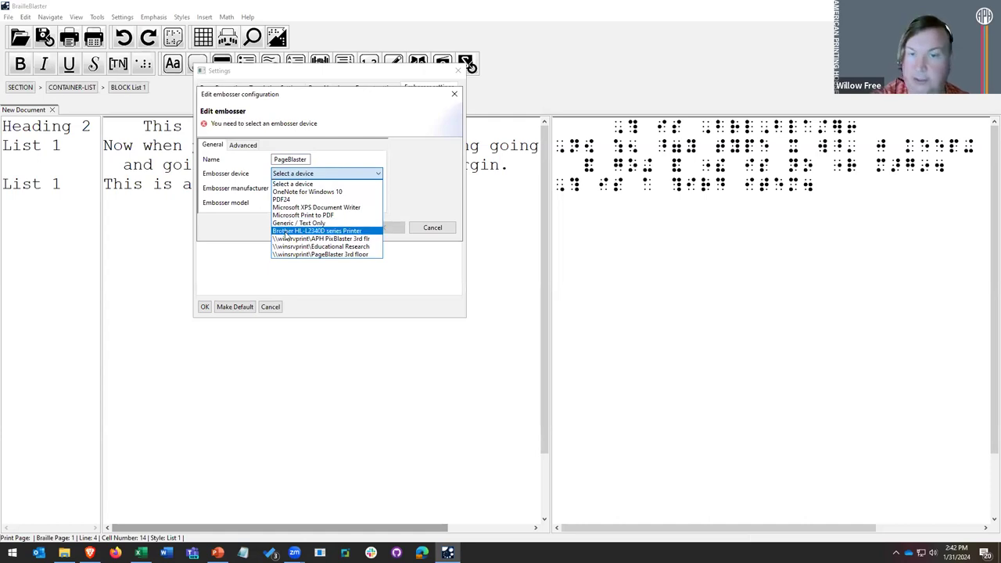
pyautogui.click(286, 231)
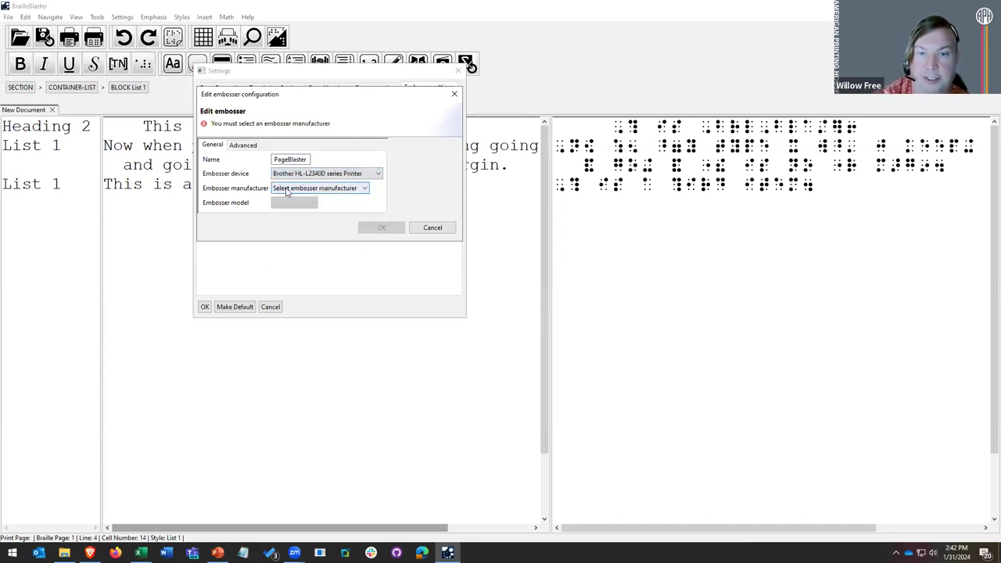
# Step: Set the embosser's manufacturer to APH and its model to PageBlaster, and confirm the configuration
pyautogui.click(286, 191)
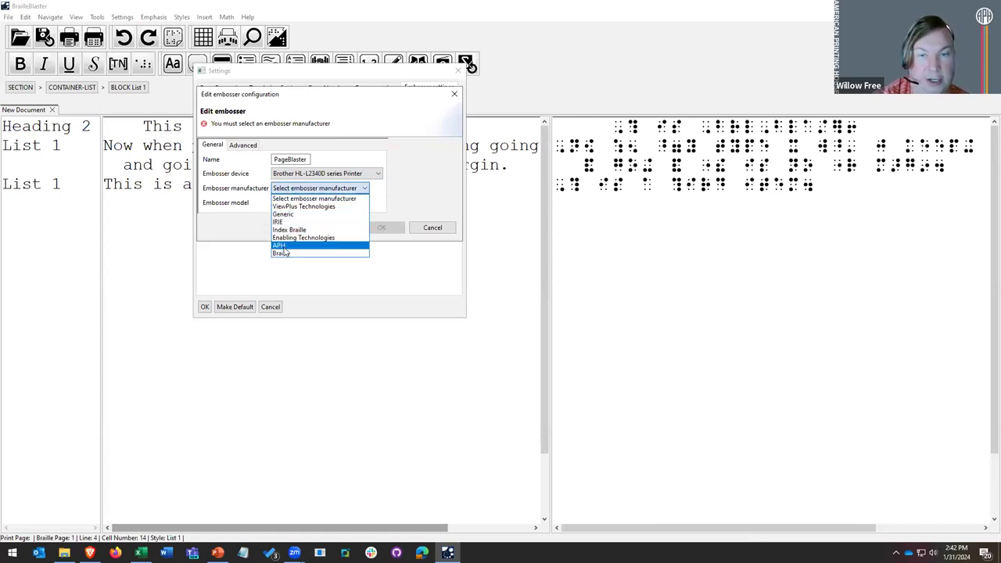
pyautogui.click(283, 247)
pyautogui.click(289, 202)
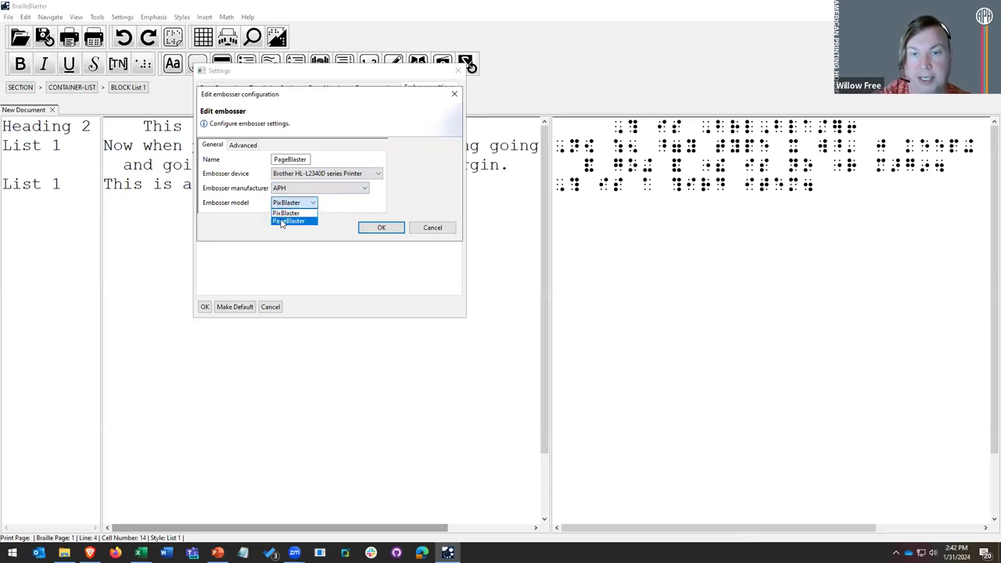
pyautogui.click(285, 222)
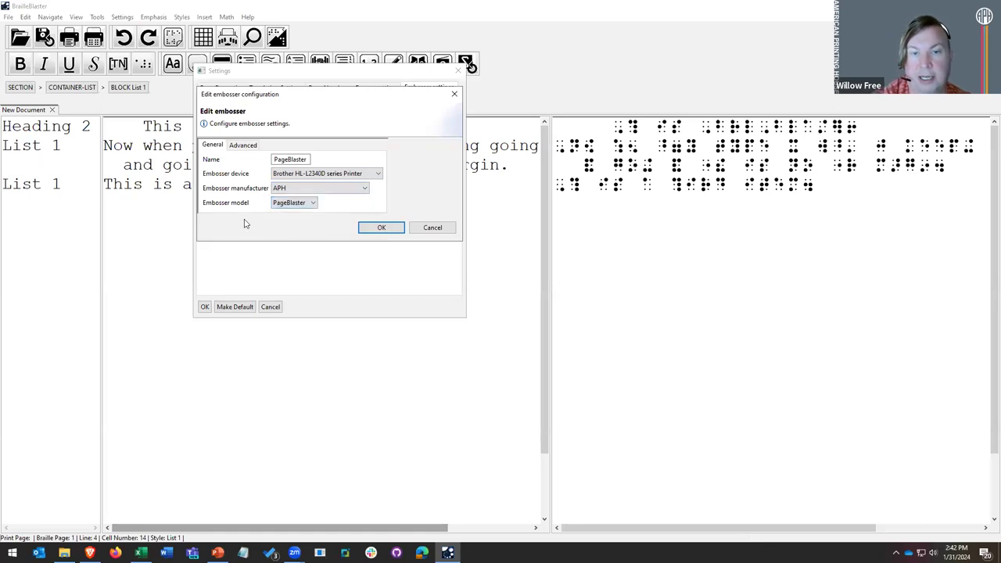
pyautogui.click(387, 229)
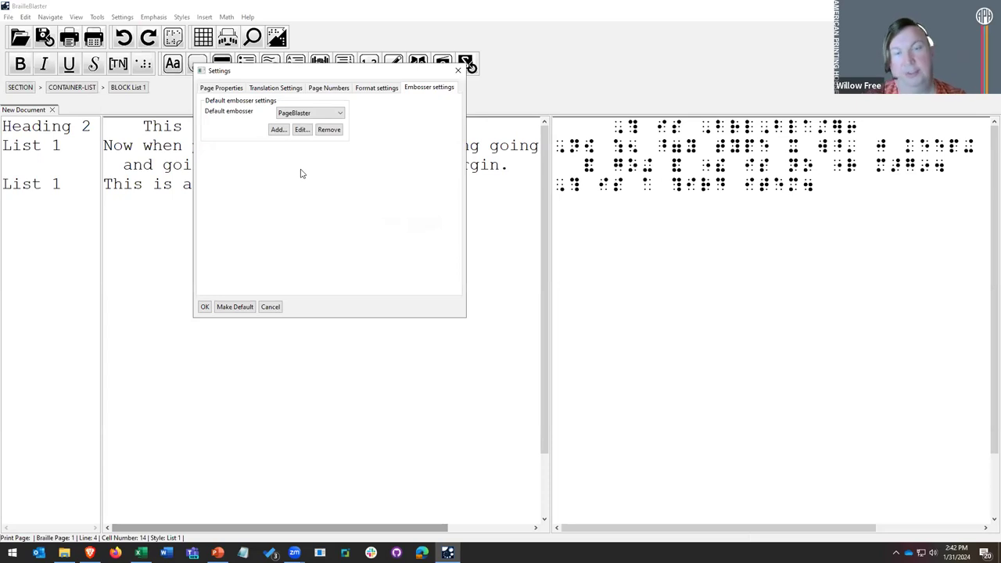
# Step: Check the default embosser choices, keep PageBlaster selected and accept the settings
pyautogui.click(326, 115)
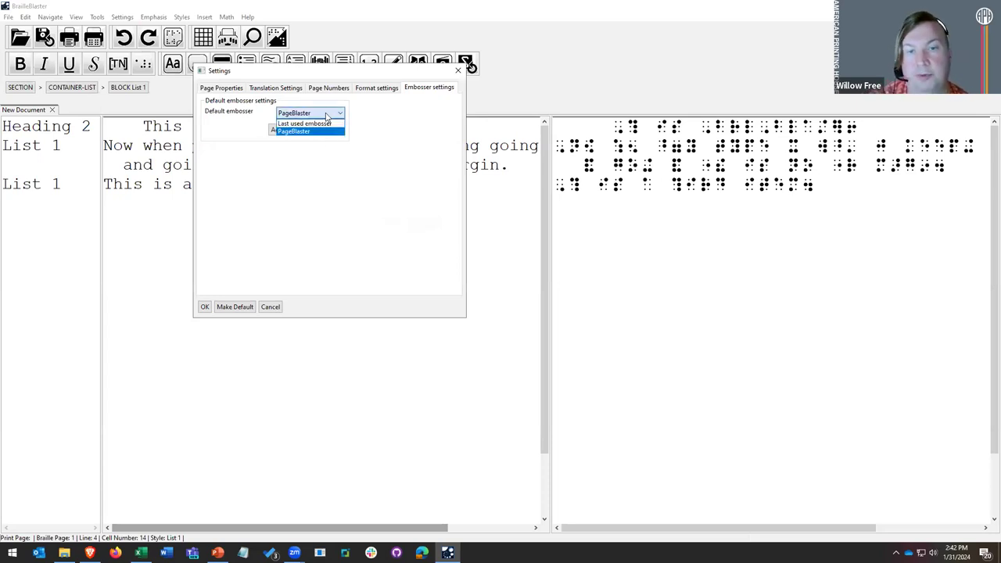
pyautogui.click(372, 165)
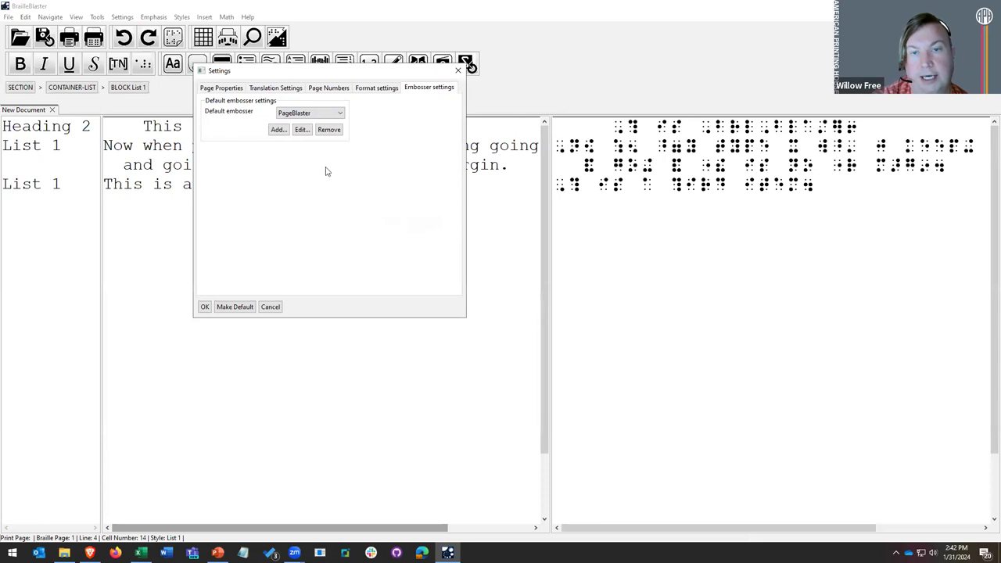
pyautogui.click(204, 308)
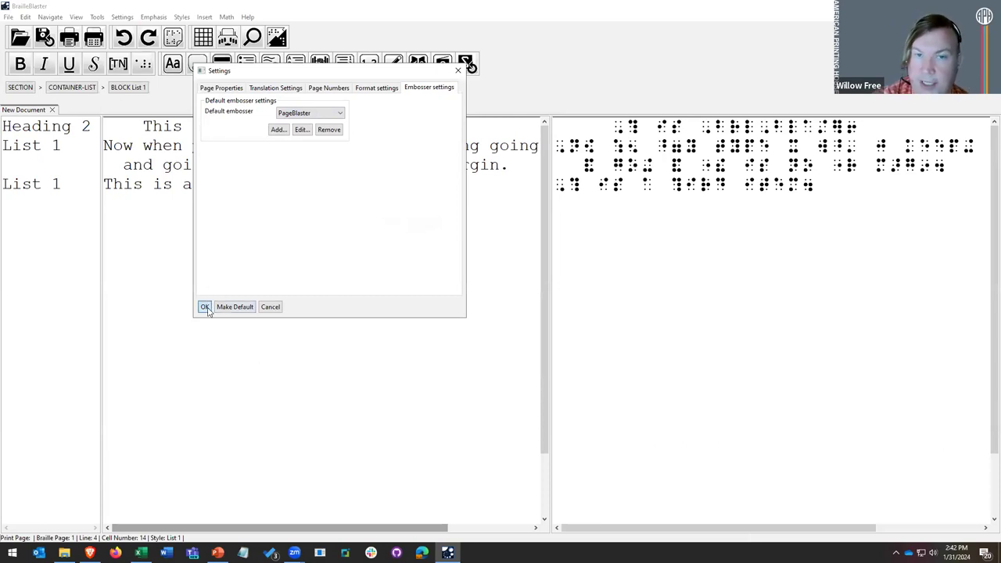
# Step: Look at the file saving options for the document and cancel without saving
pyautogui.click(8, 17)
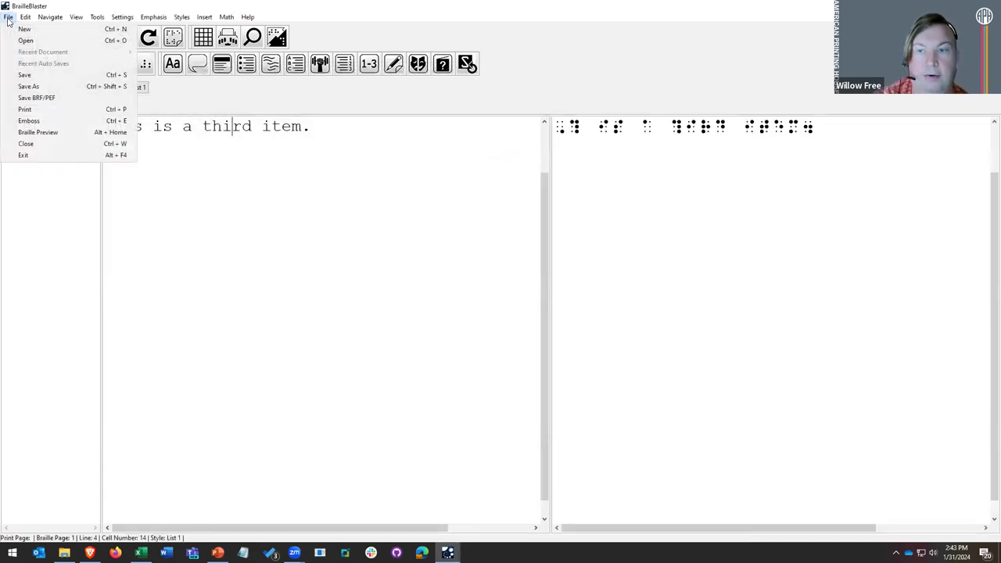
pyautogui.click(35, 76)
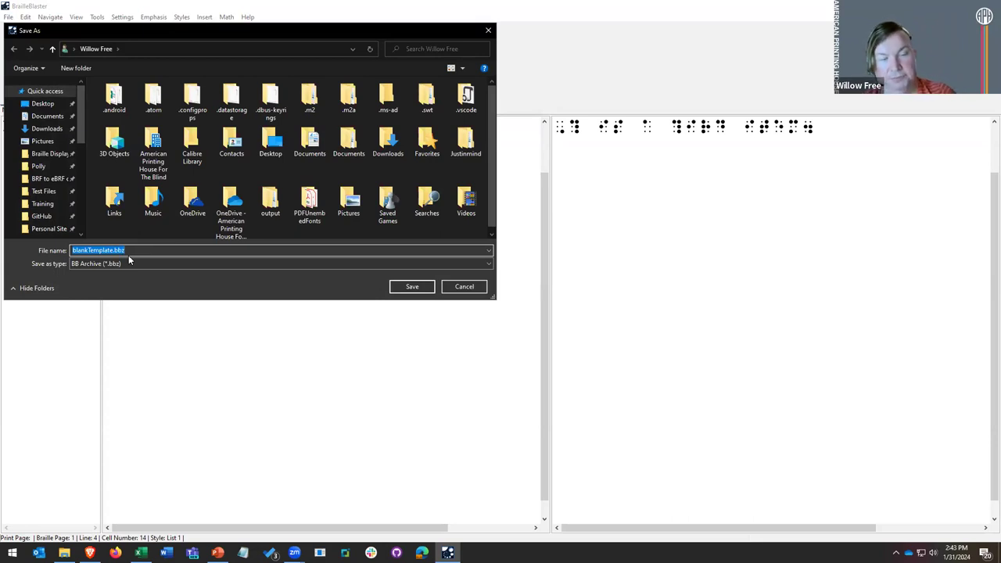
pyautogui.click(459, 287)
# Step: Review the emboss options for the document, moving the dialog aside, and close it without embossing
pyautogui.click(8, 16)
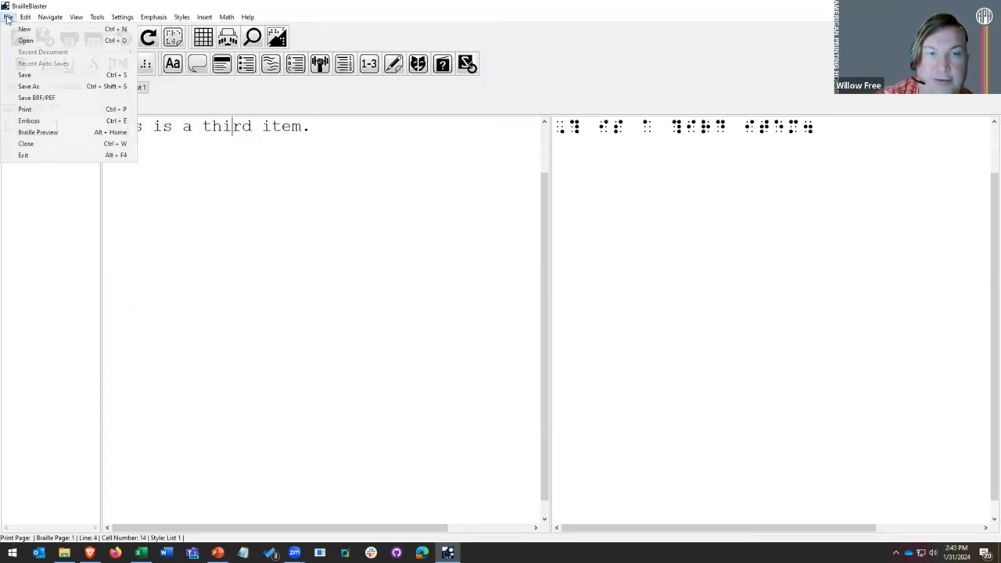
pyautogui.click(41, 121)
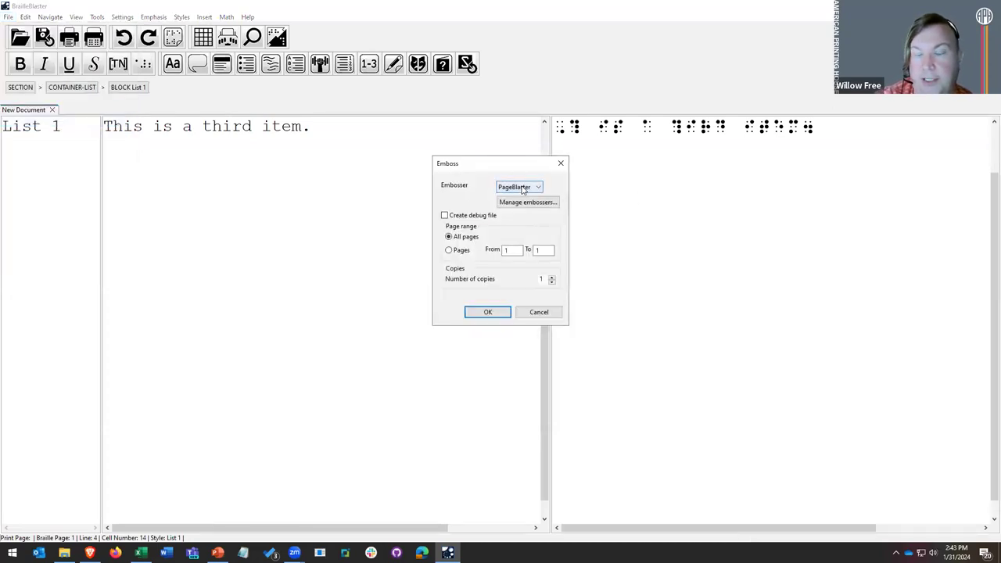
pyautogui.moveTo(486, 162); pyautogui.dragTo(115, 134)
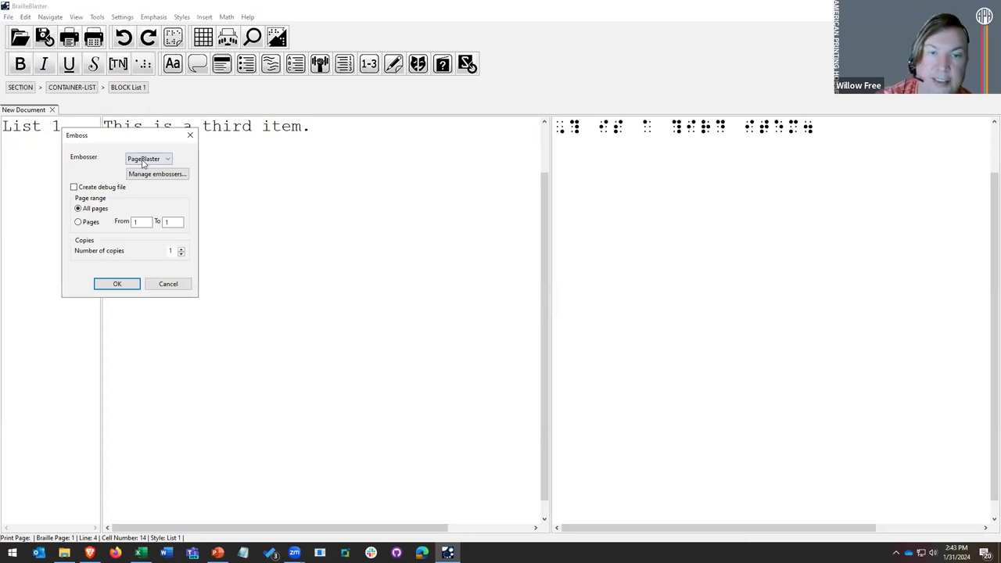
pyautogui.click(143, 169)
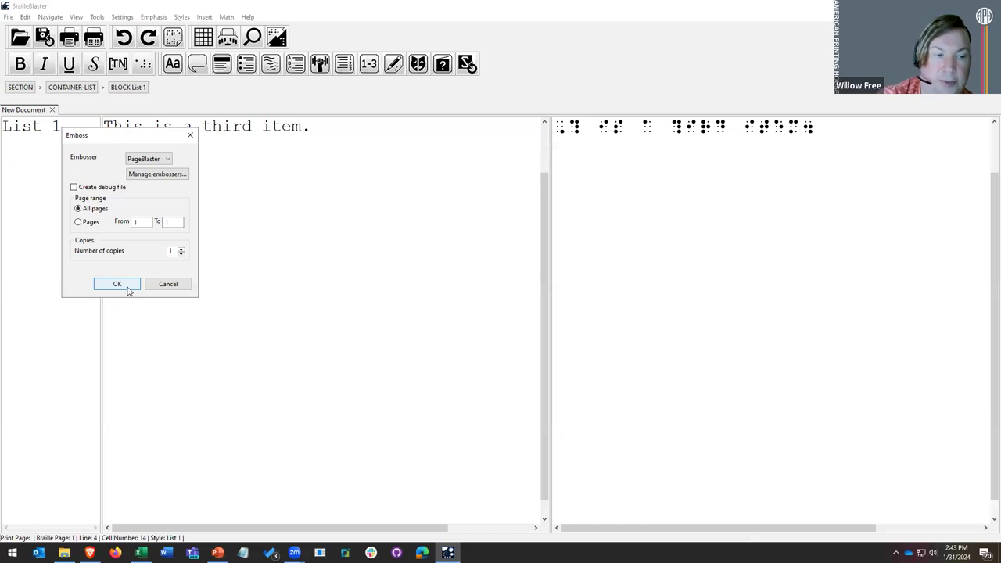
pyautogui.click(190, 135)
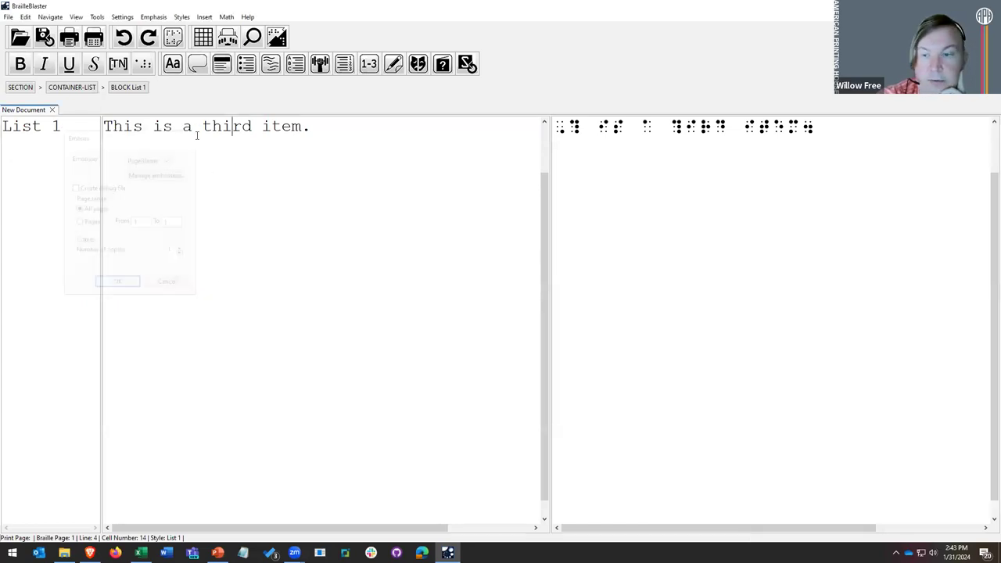
# Step: View the document in Braille Preview and close the preview
pyautogui.click(8, 17)
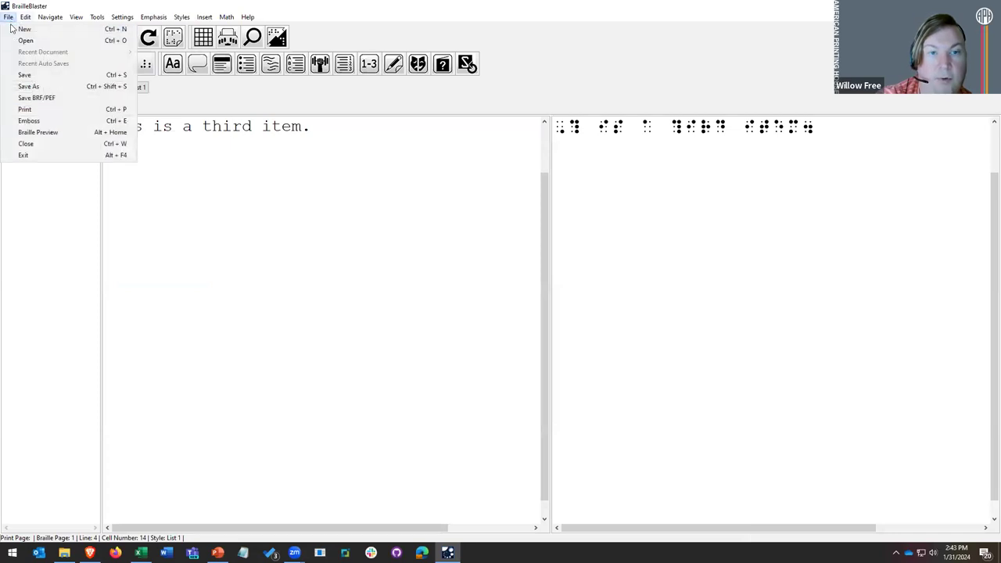
pyautogui.click(39, 133)
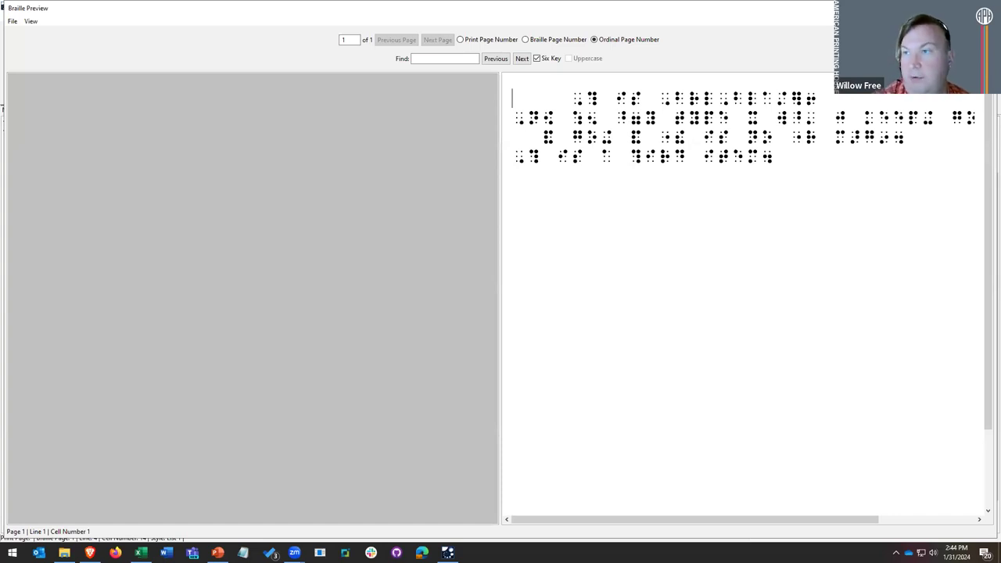
pyautogui.hotkey('alt', 'F4')
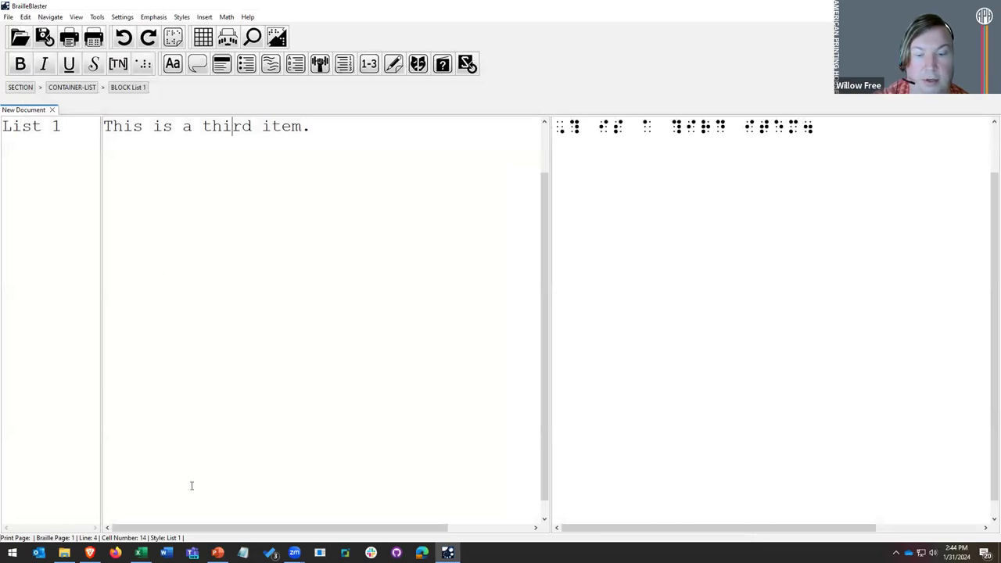
# Step: Switch to the PowerPoint slide show and change its display settings to show the poll question slide full screen
pyautogui.moveTo(218, 553)
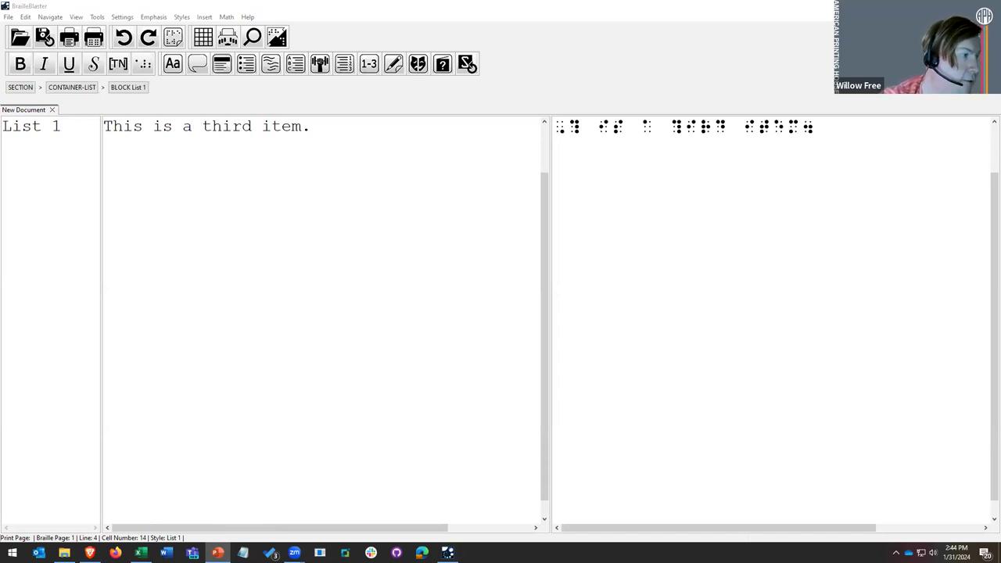
pyautogui.hotkey('alt', 'Tab')
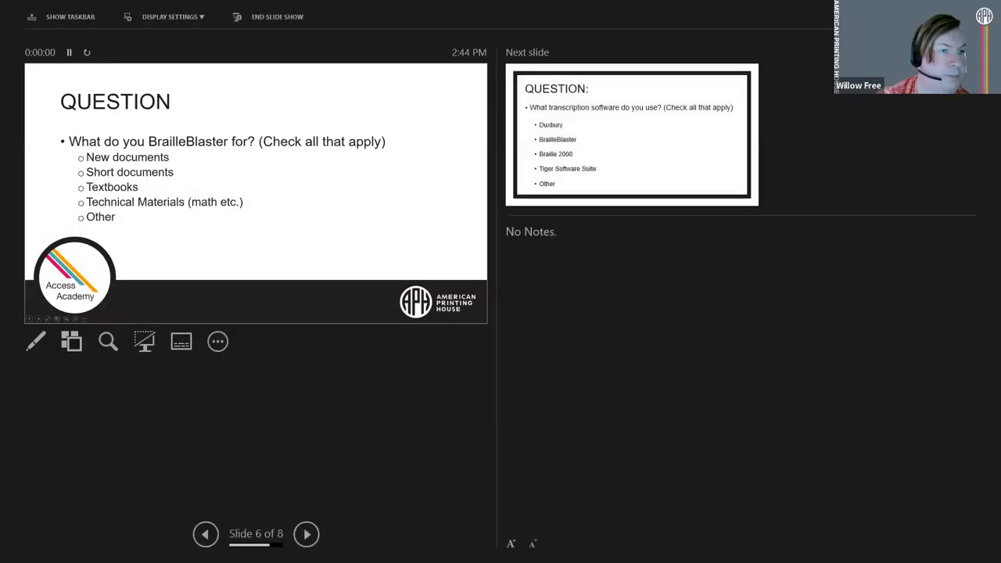
pyautogui.click(170, 16)
pyautogui.click(168, 36)
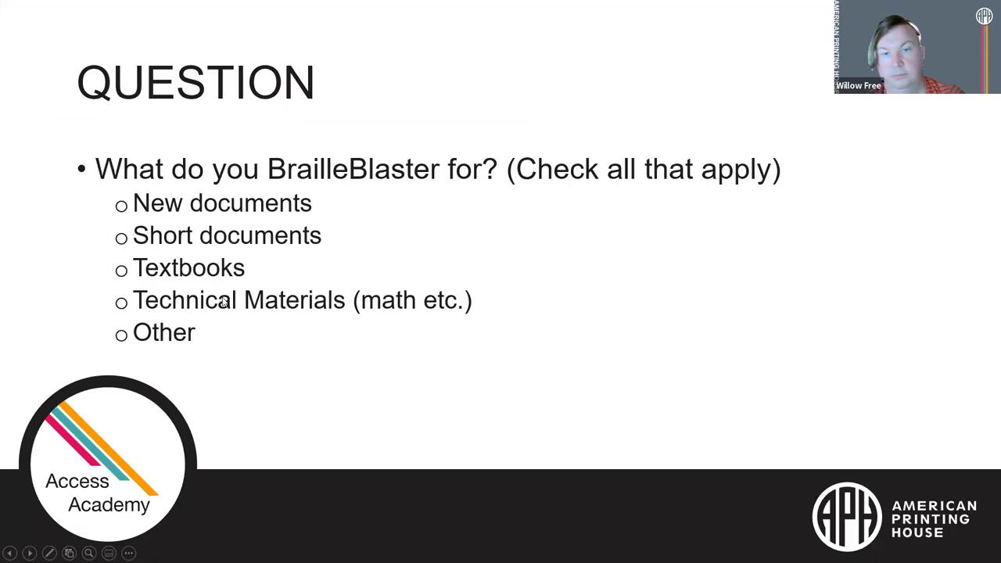
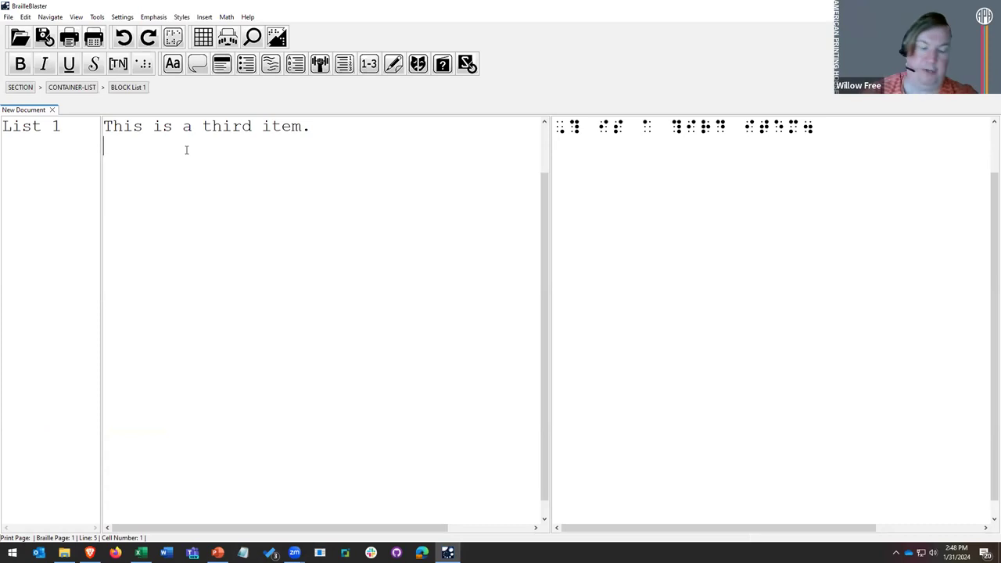
# Step: Close the sample document with the list items and discard its changes
pyautogui.click(53, 110)
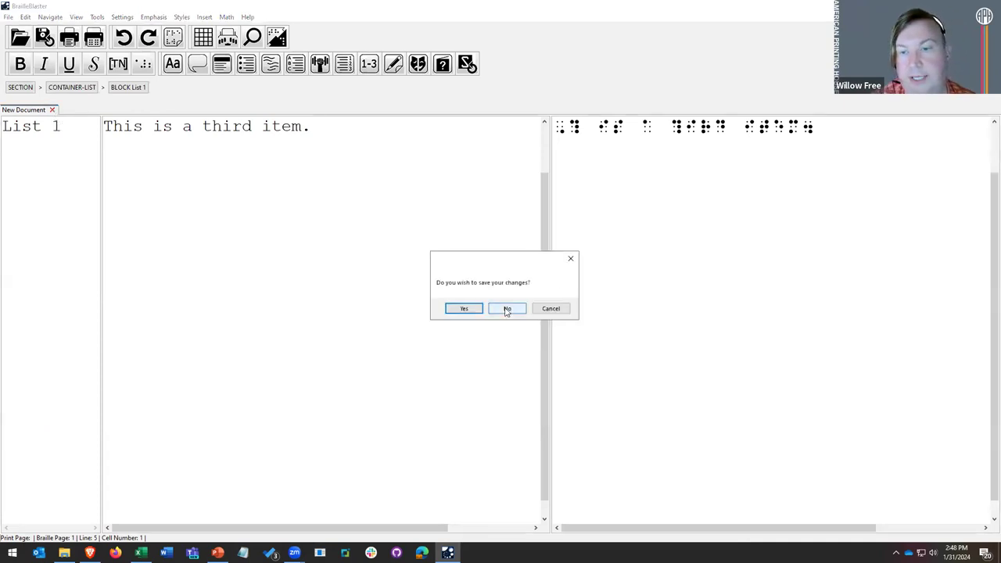
pyautogui.click(507, 309)
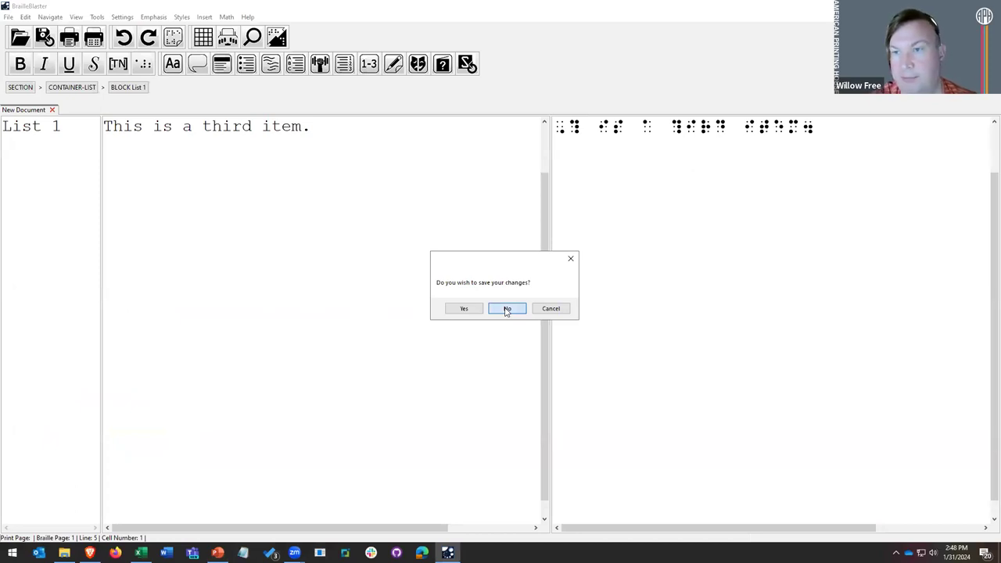
pyautogui.click(507, 309)
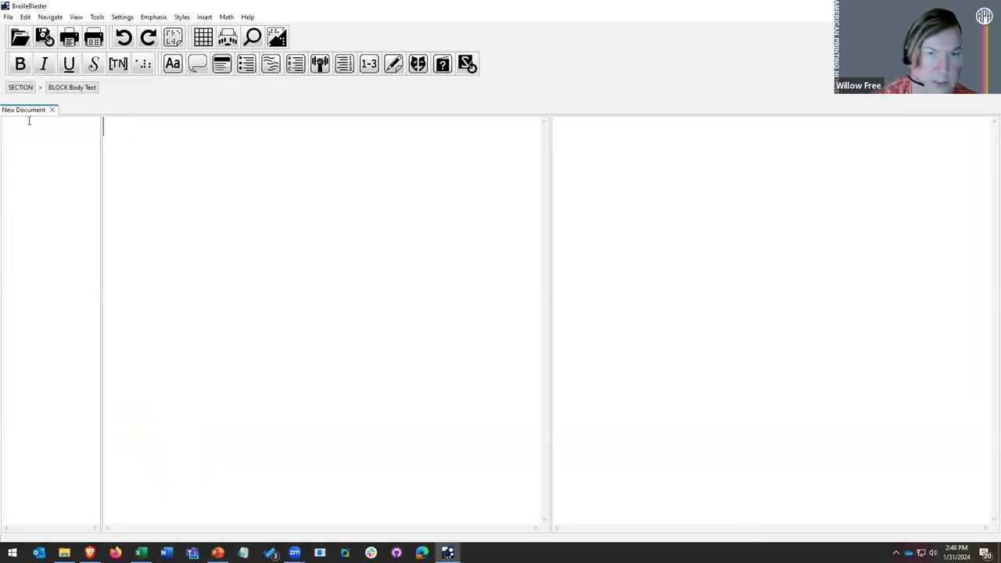
# Step: Start opening a file and review the list of file types that can be opened
pyautogui.click(8, 16)
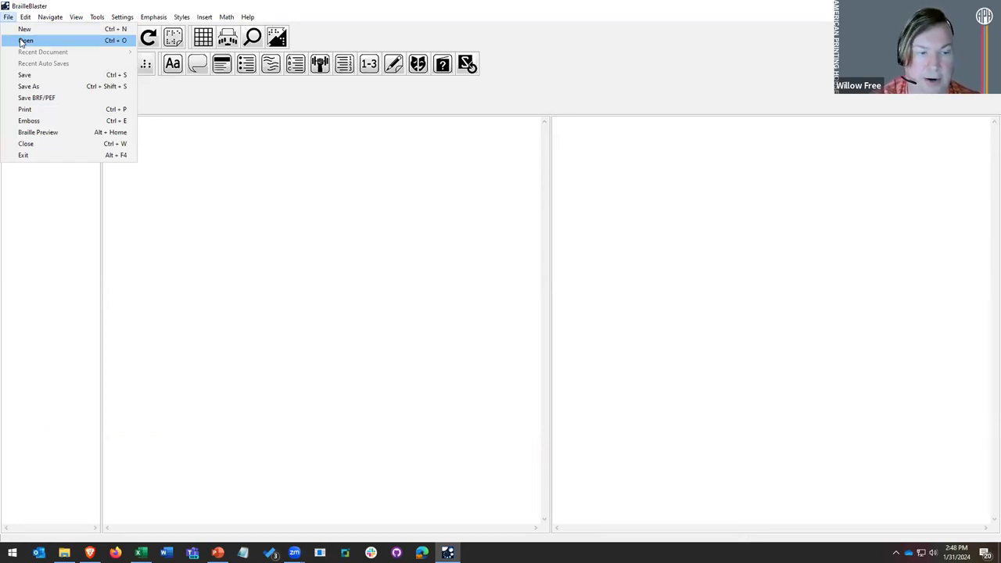
pyautogui.click(24, 40)
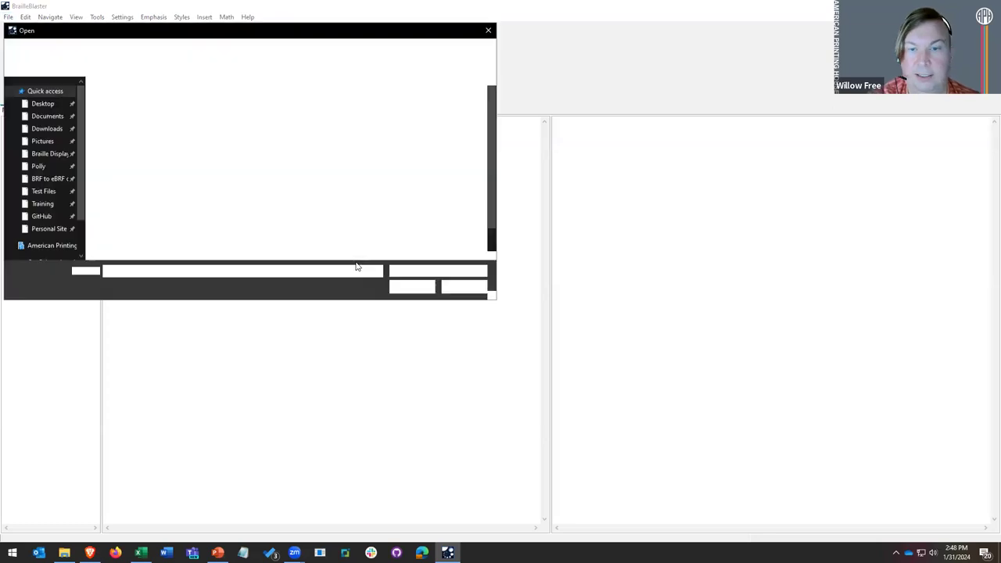
pyautogui.click(438, 270)
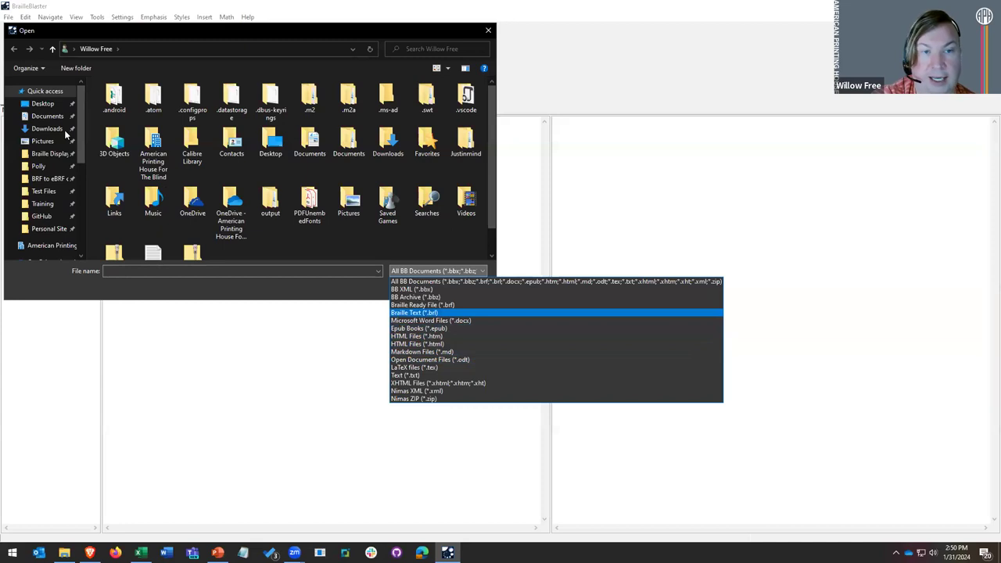
pyautogui.click(44, 190)
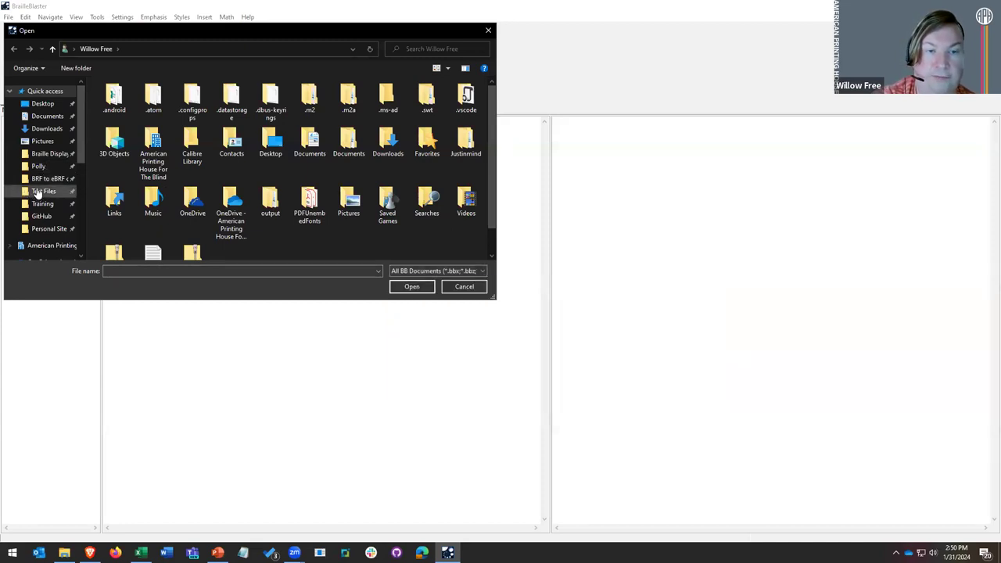
# Step: Open Analyzing the Text.docx from the Test Files > Pandoc Test > DOCX folder and look through its print and braille text
pyautogui.click(36, 193)
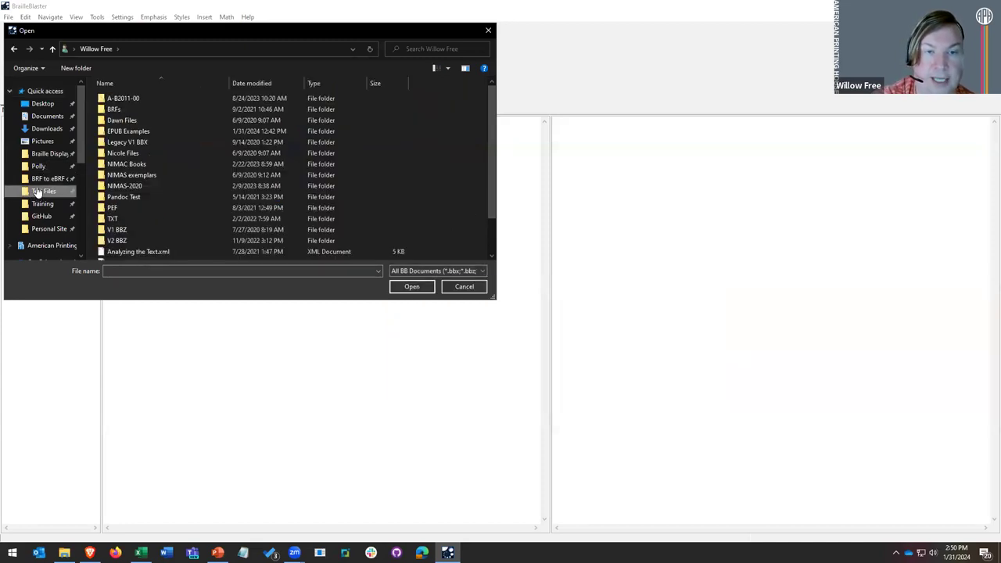
pyautogui.doubleClick(127, 199)
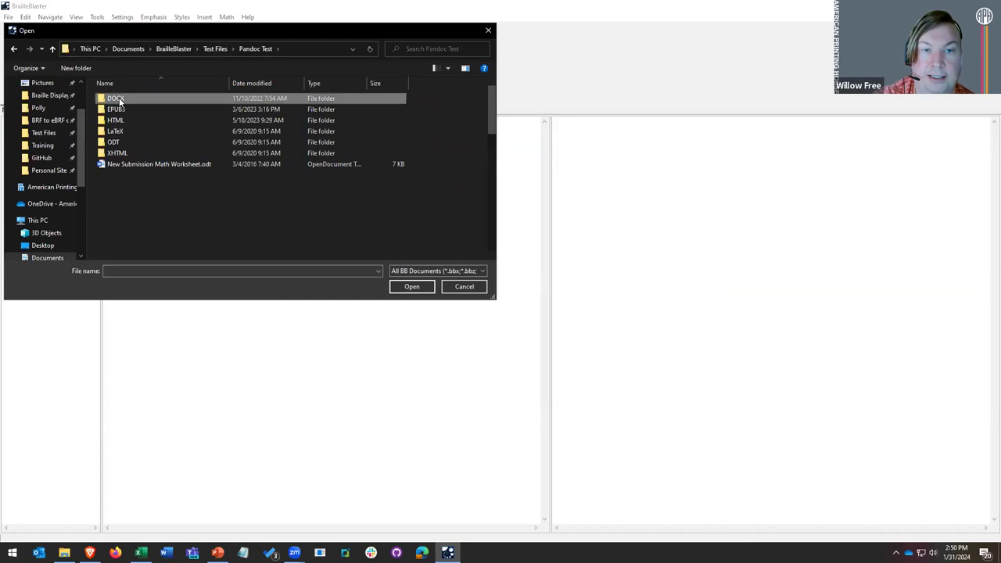
pyautogui.doubleClick(118, 98)
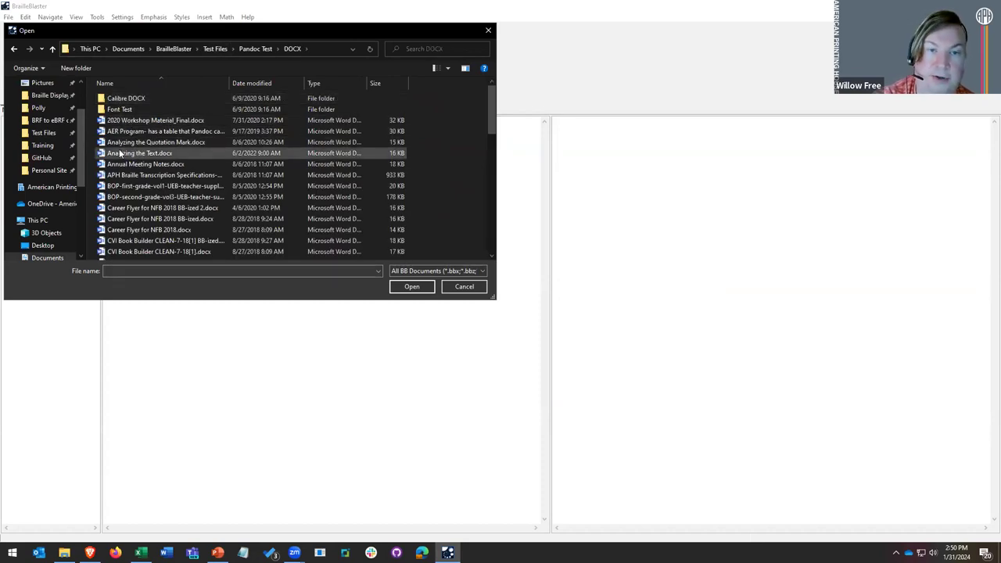
pyautogui.doubleClick(128, 154)
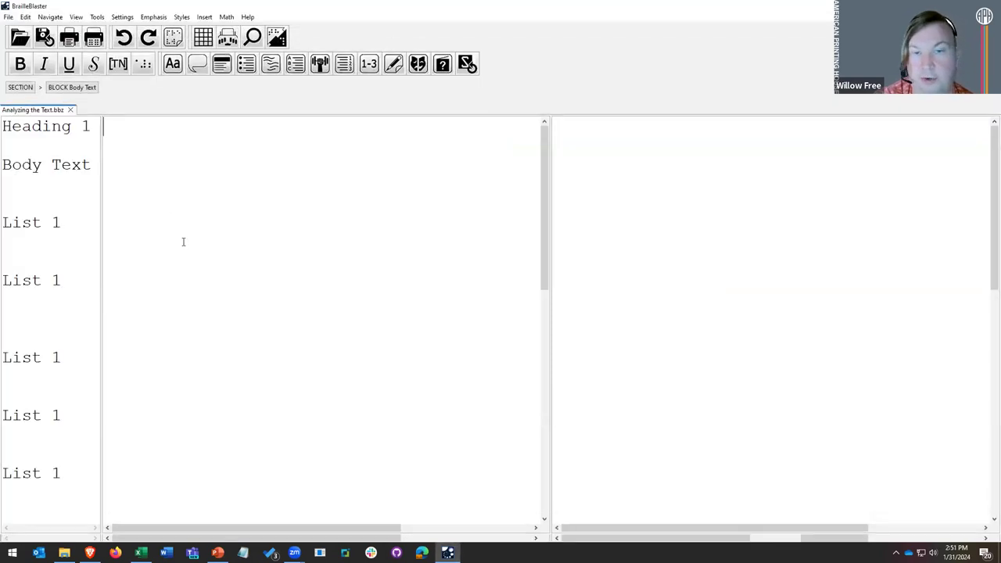
pyautogui.scroll(-10, 250, 262)
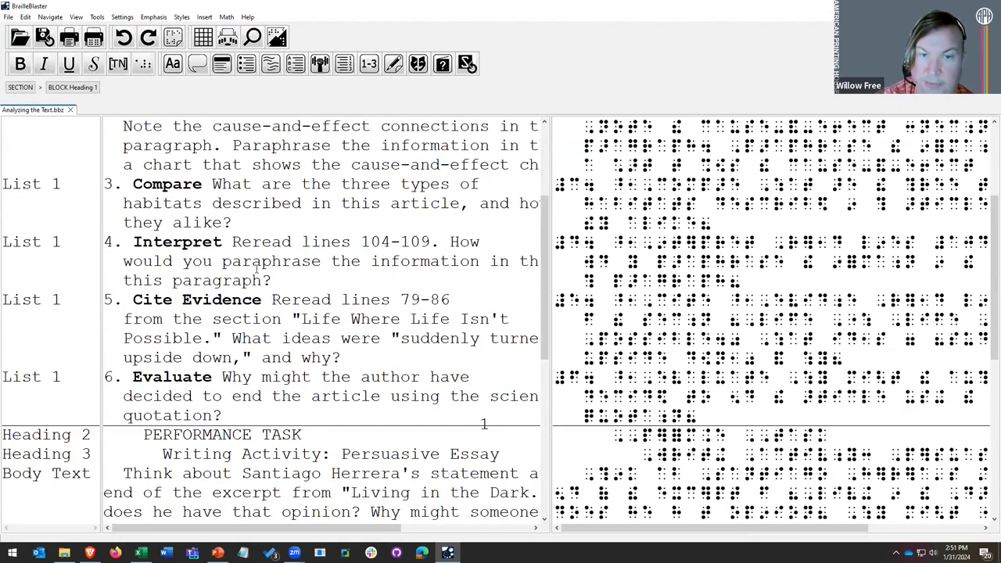
pyautogui.scroll(8, 254, 266)
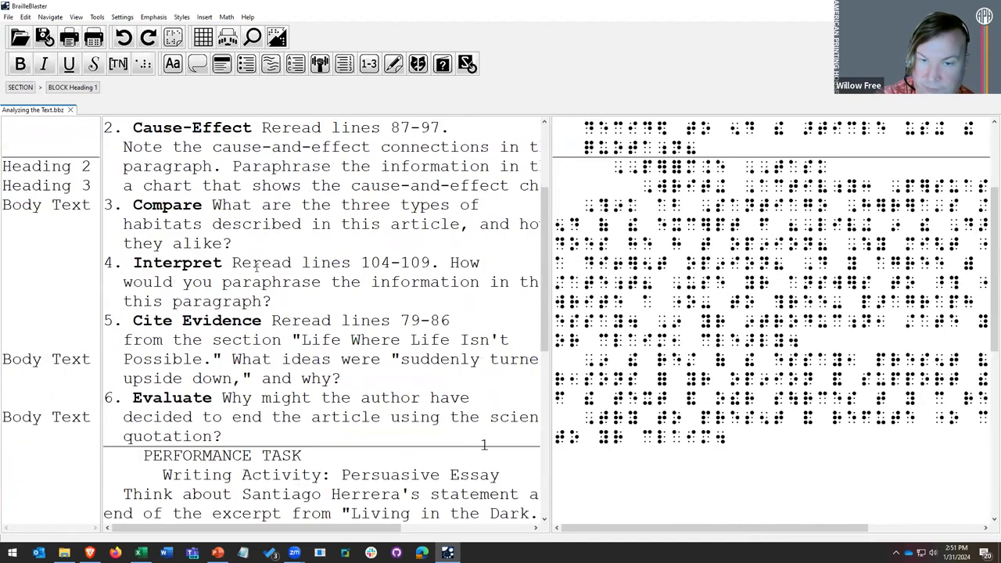
pyautogui.scroll(2, 258, 225)
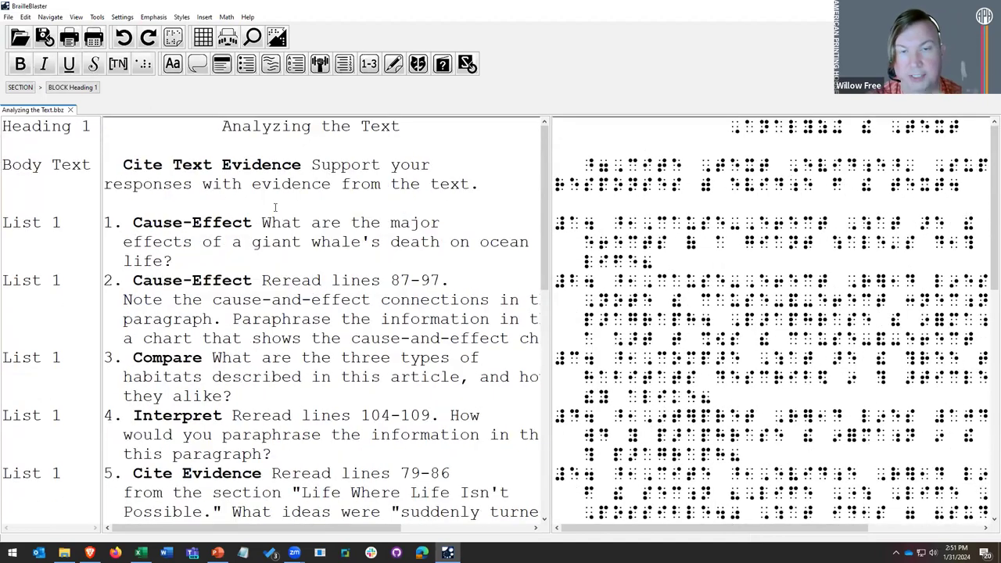
# Step: Switch to File Explorer and browse to the DOCX folder inside Test Files > Pandoc Test
pyautogui.click(64, 553)
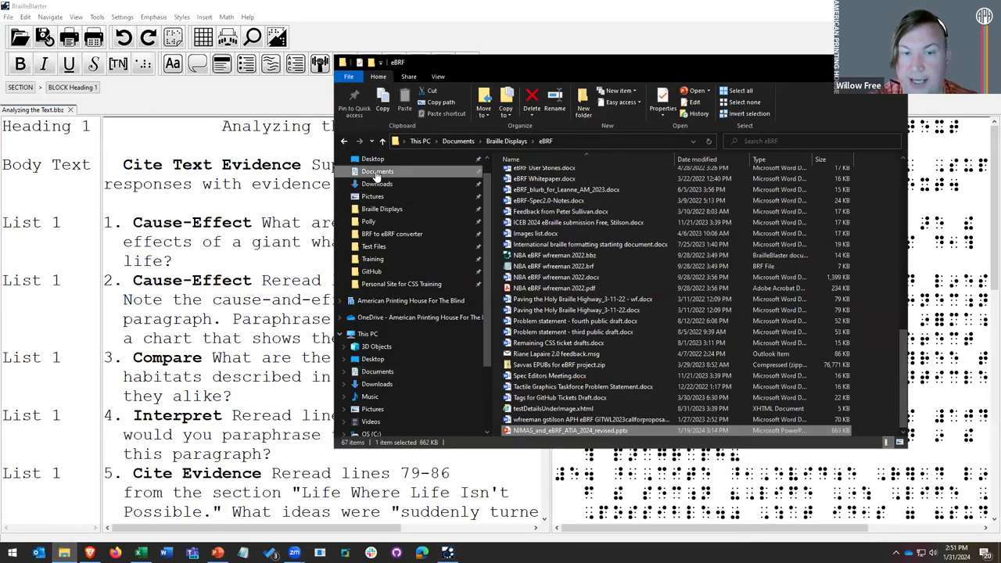
pyautogui.click(377, 171)
pyautogui.click(391, 246)
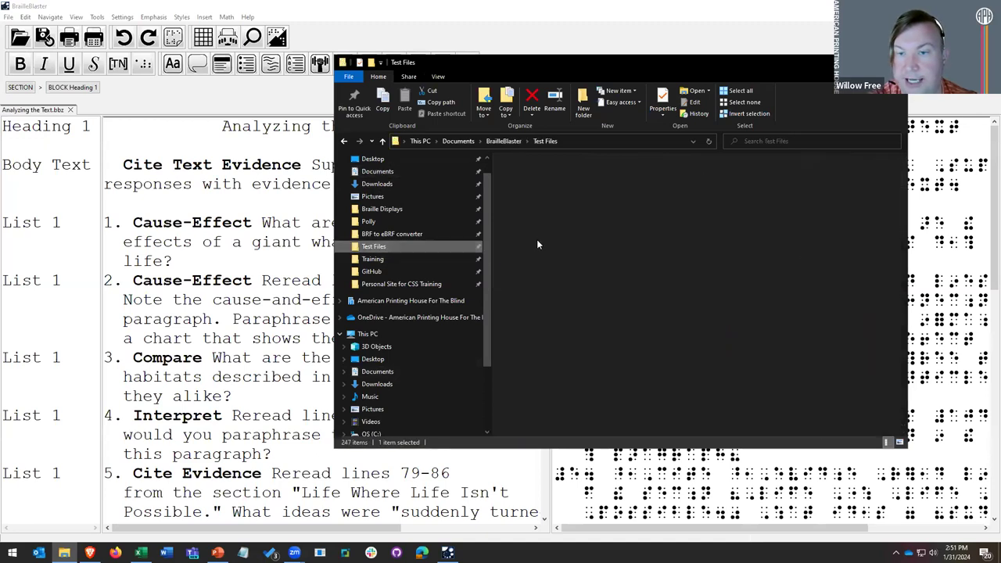
pyautogui.doubleClick(534, 272)
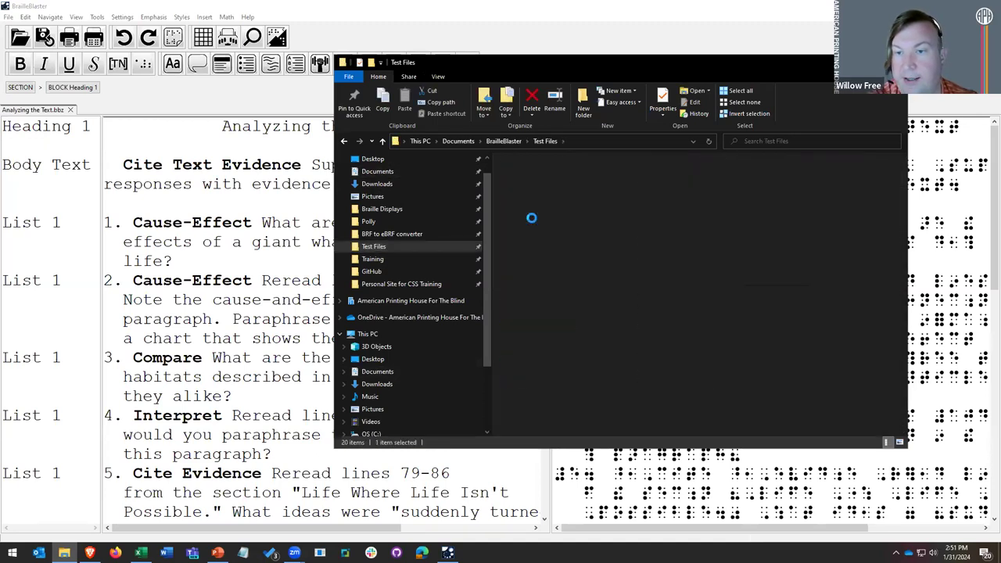
pyautogui.doubleClick(522, 174)
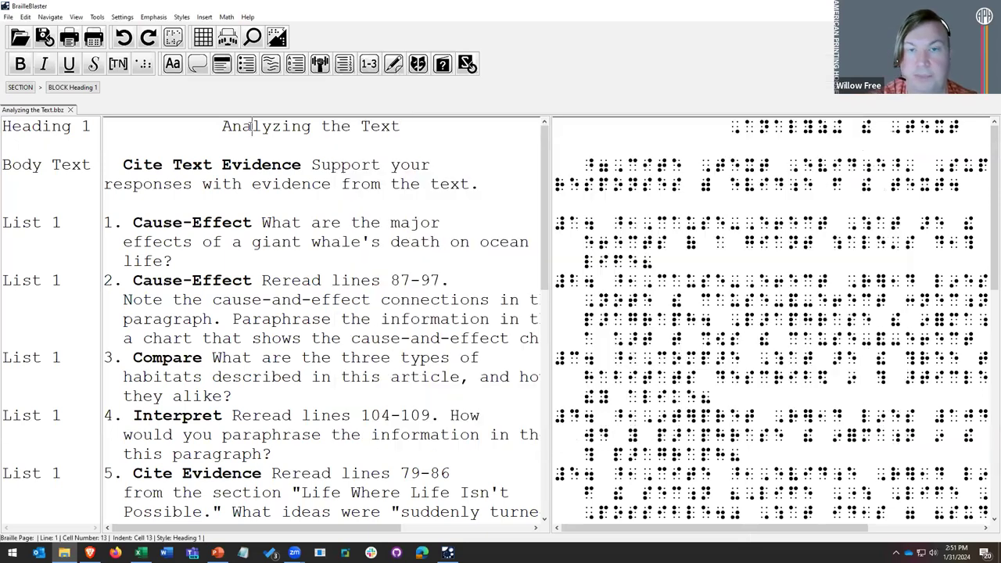
# Step: Open the source file Analyzing the Text.docx from the DOCX folder in Word
pyautogui.hotkey('alt', 'Tab')
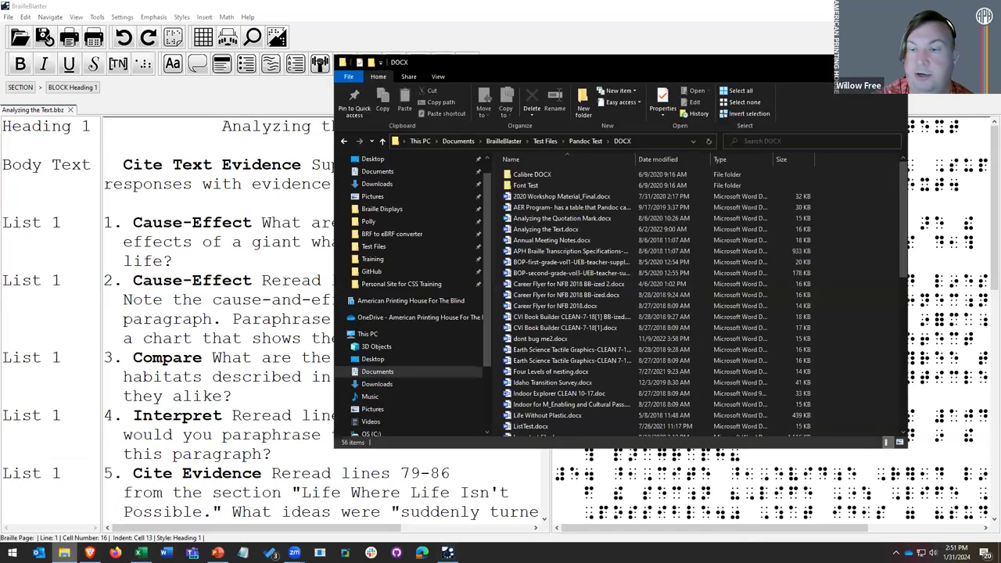
pyautogui.click(64, 552)
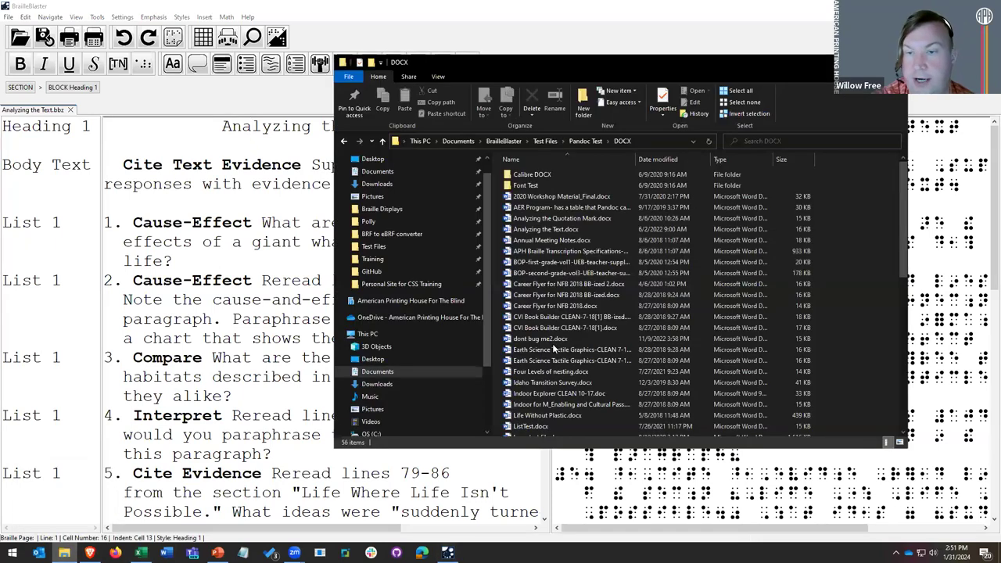
pyautogui.click(543, 230)
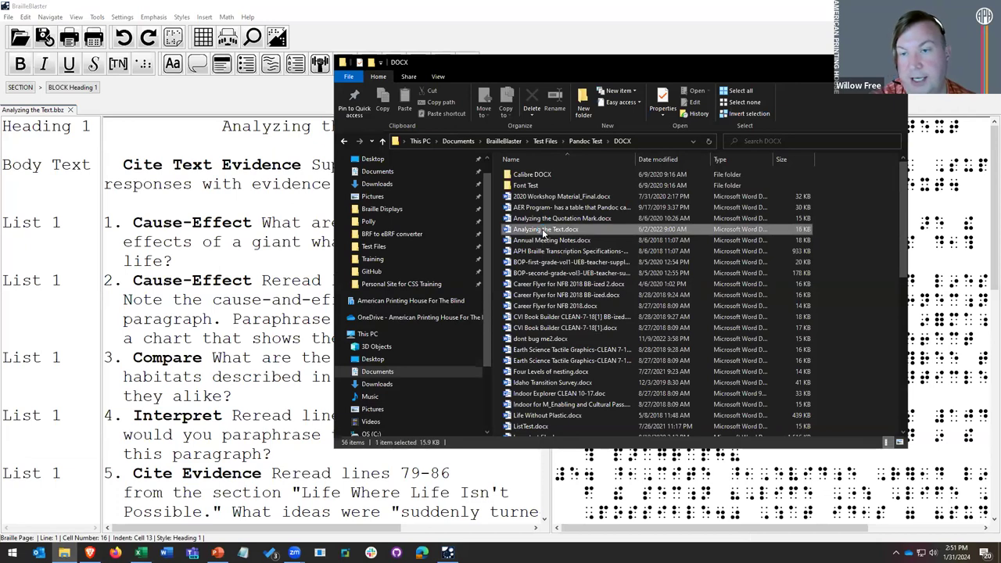
pyautogui.doubleClick(544, 230)
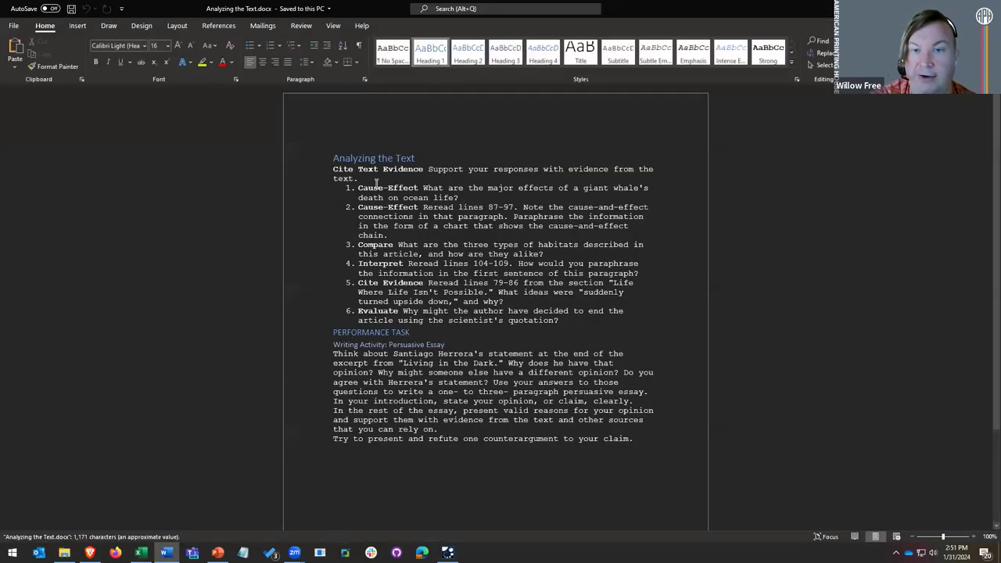
# Step: Check the Word styles of the title, the introductory paragraph, the numbered list and the Writing Activity heading, and switch back to BrailleBlaster
pyautogui.click(369, 159)
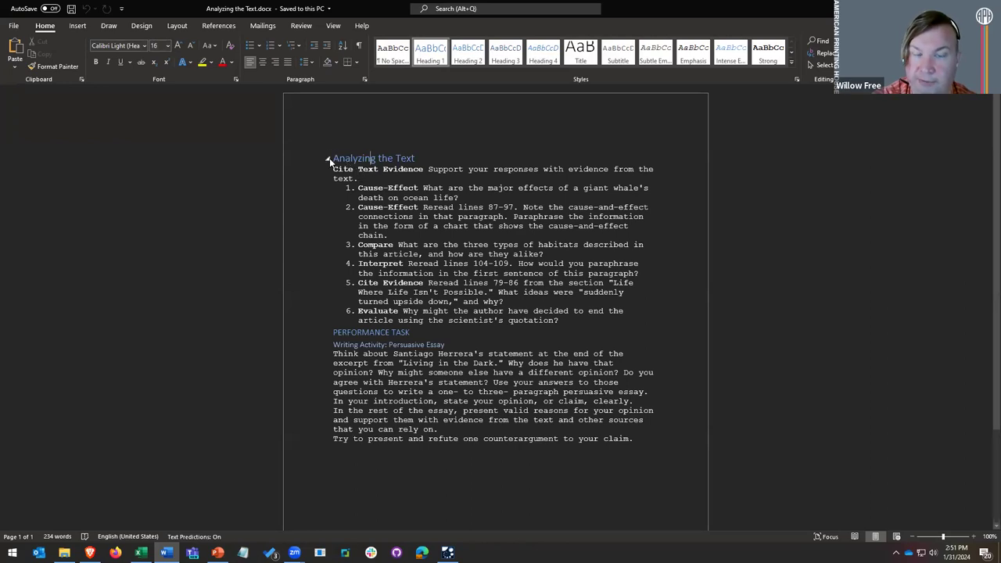
pyautogui.click(364, 170)
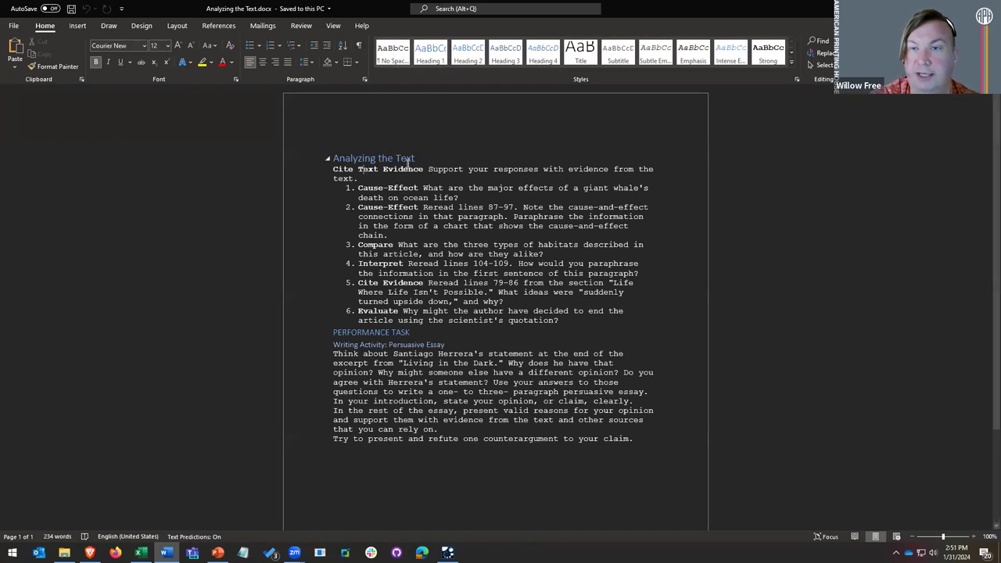
pyautogui.click(386, 236)
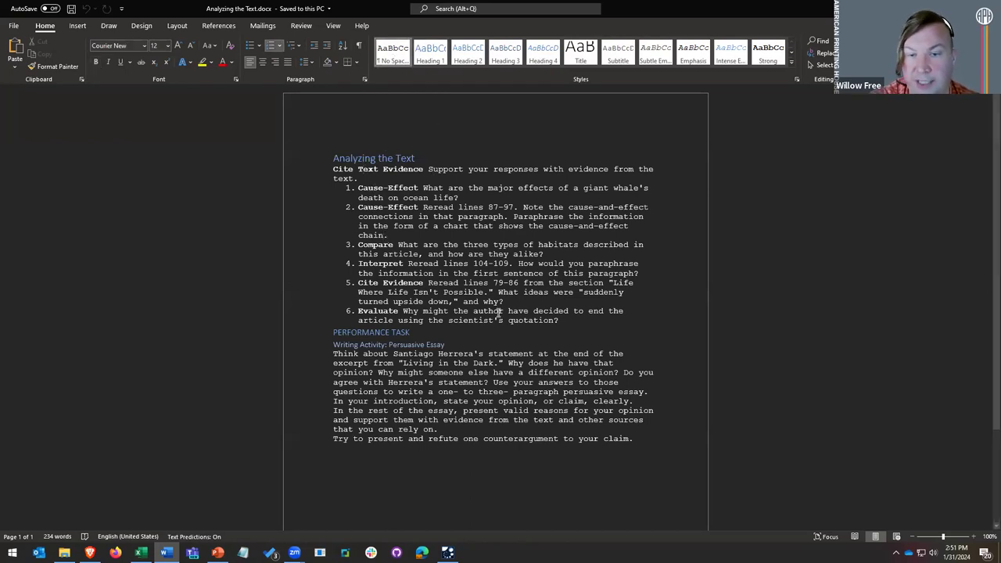
pyautogui.click(361, 344)
pyautogui.click(361, 344)
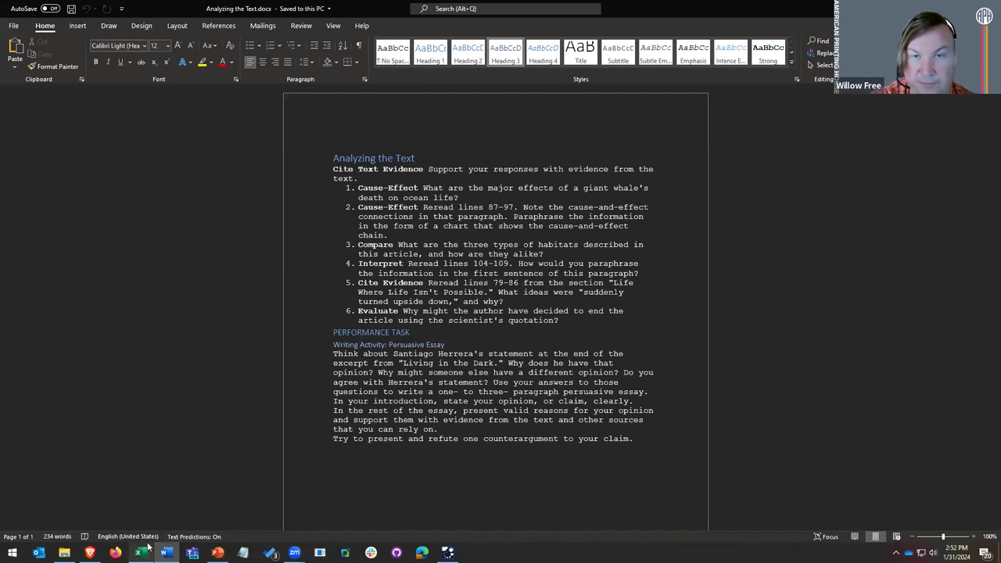
pyautogui.moveTo(64, 552)
pyautogui.click(447, 552)
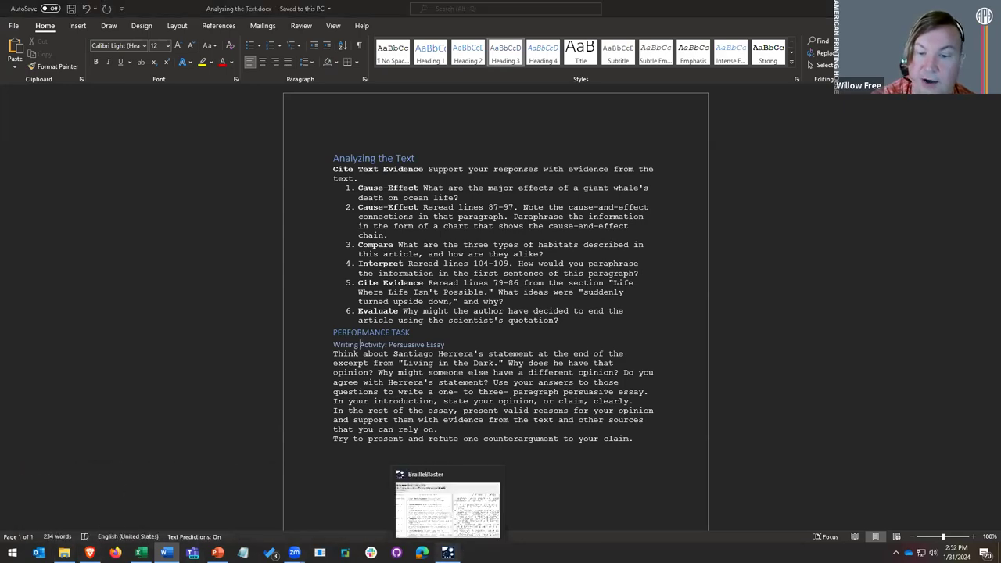